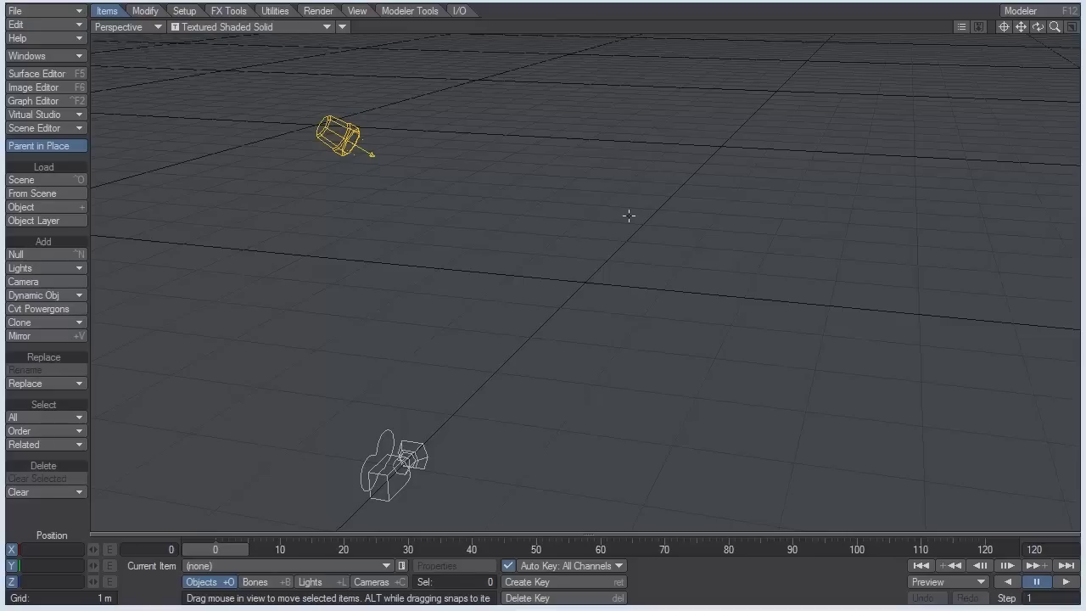
# - Load the object CandyBox_Tutorial.lwo into the scene and view it from its front corner
pyautogui.click(58, 207)
pyautogui.click(218, 124)
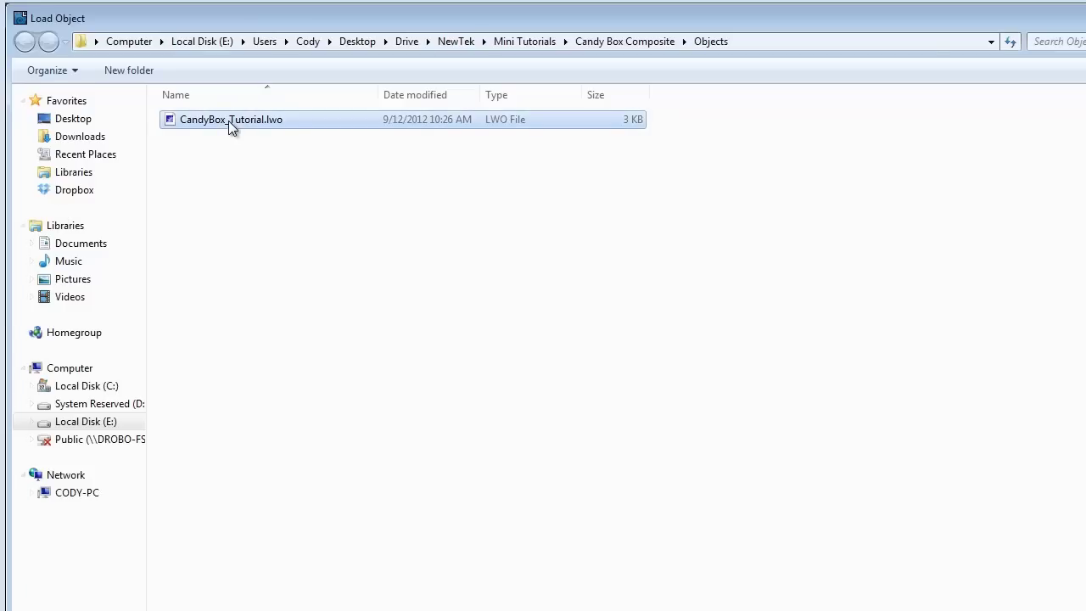
pyautogui.click(1045, 604)
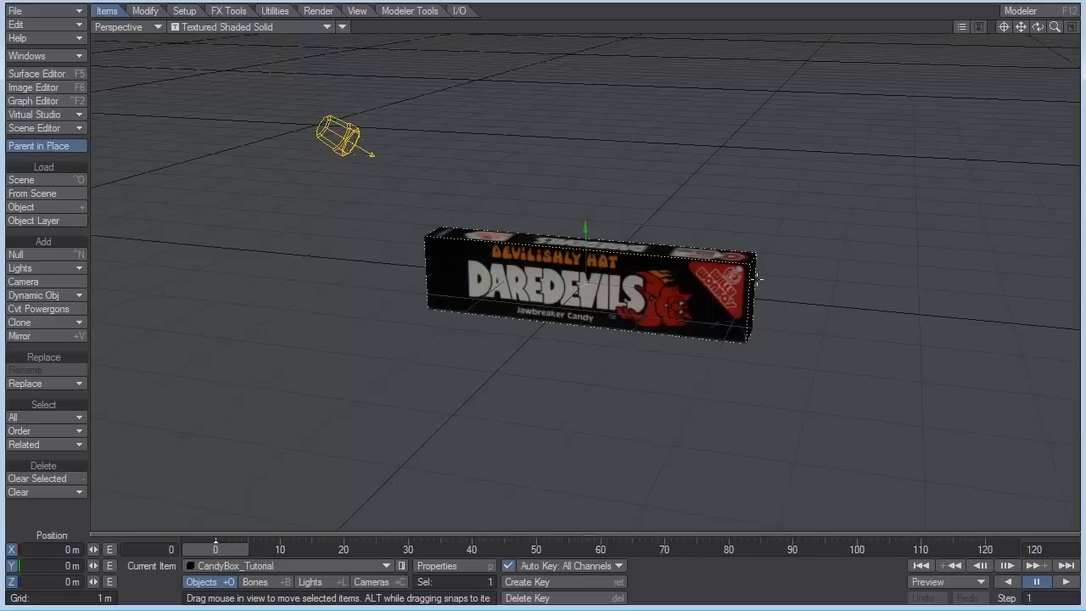
pyautogui.moveTo(1038, 27)
pyautogui.mouseDown()
pyautogui.moveTo(942, 38)
pyautogui.moveTo(1031, 26)
pyautogui.mouseUp()
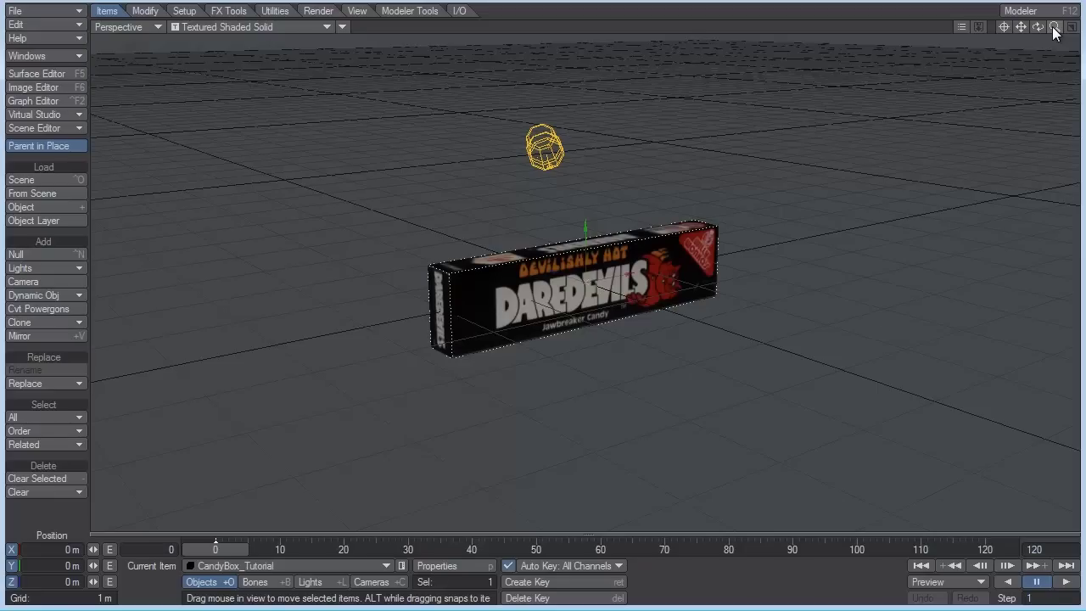
# - Load candy-table2.jpg as the background image in the compositing effects
pyautogui.hotkey('ctrl', 'F8')
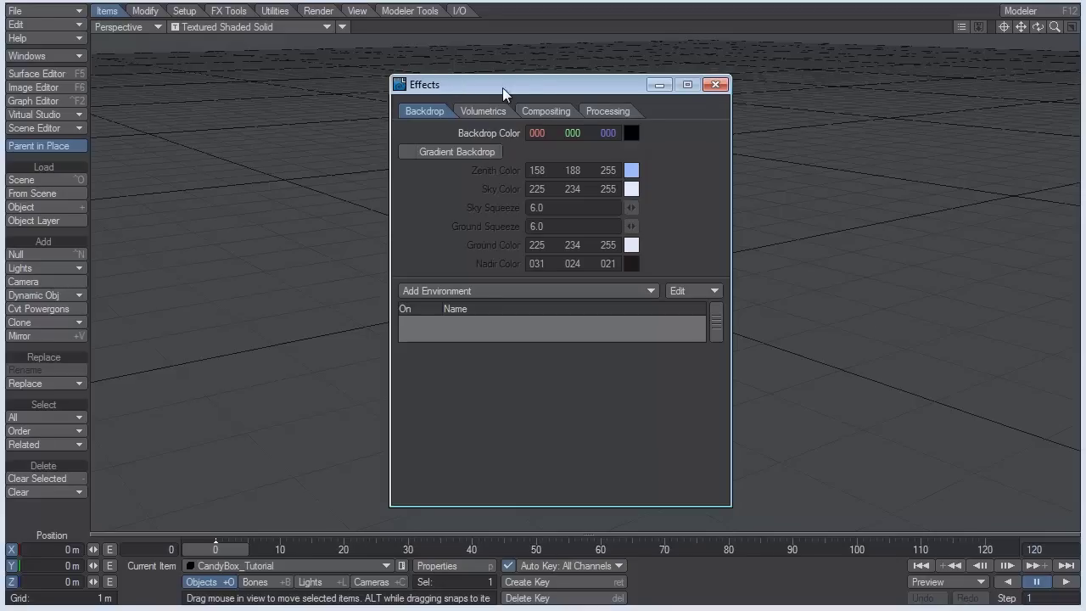
pyautogui.click(536, 110)
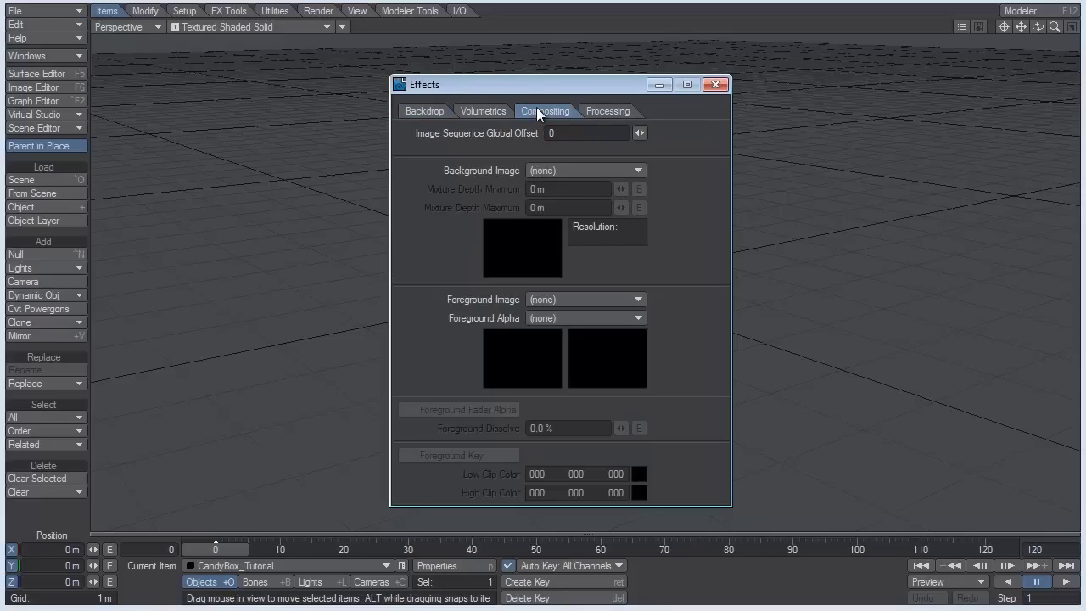
pyautogui.click(573, 170)
pyautogui.click(572, 195)
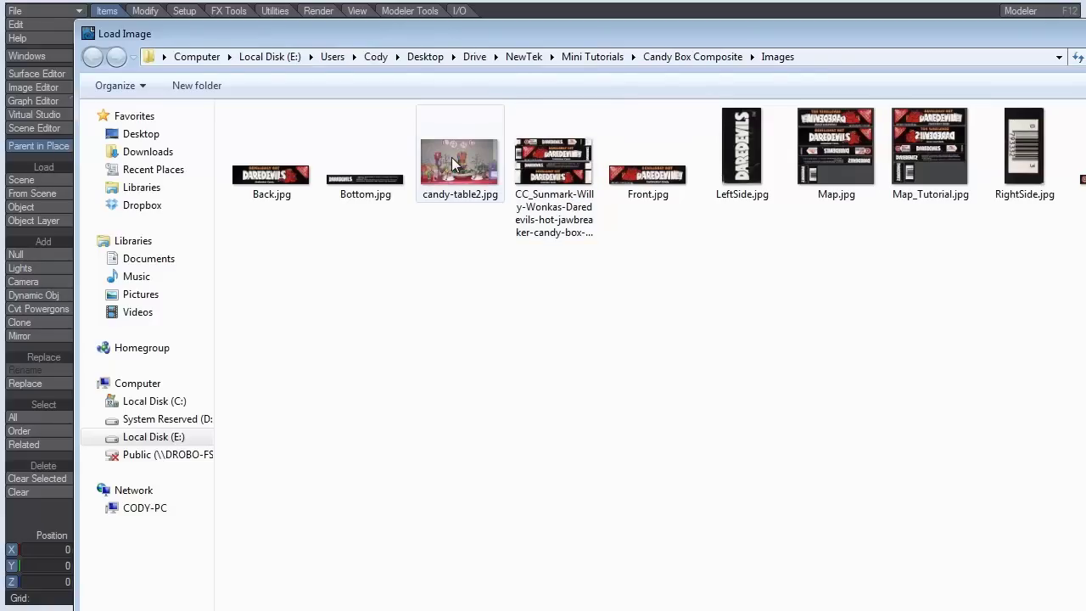
pyautogui.click(445, 161)
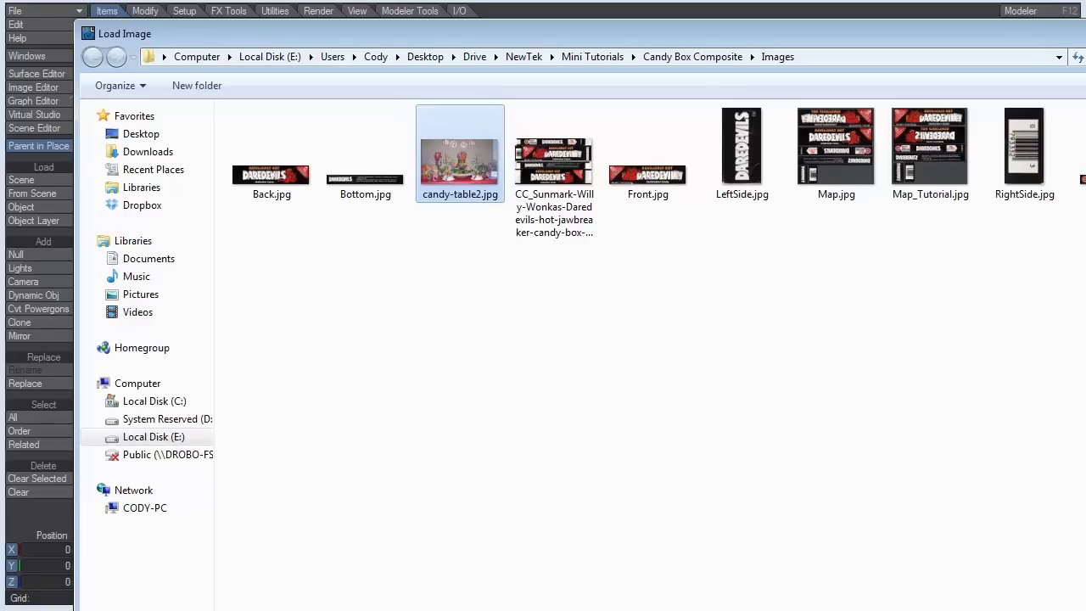
pyautogui.press('Return')
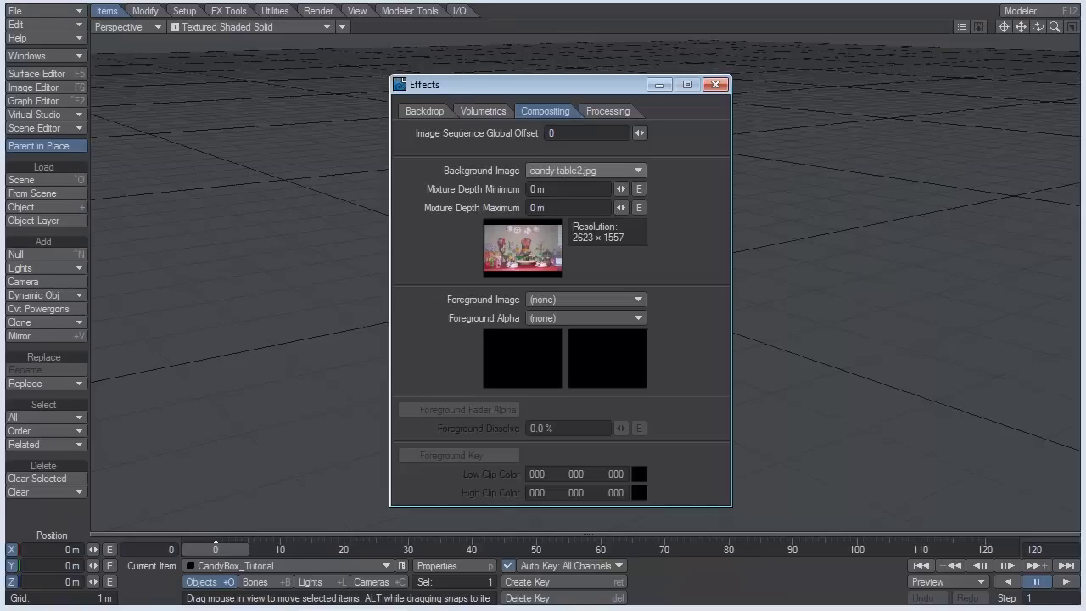
# - Examine the candy-table2.jpg photo enlarged for a spot on the table, and look through the scene camera
pyautogui.click(43, 89)
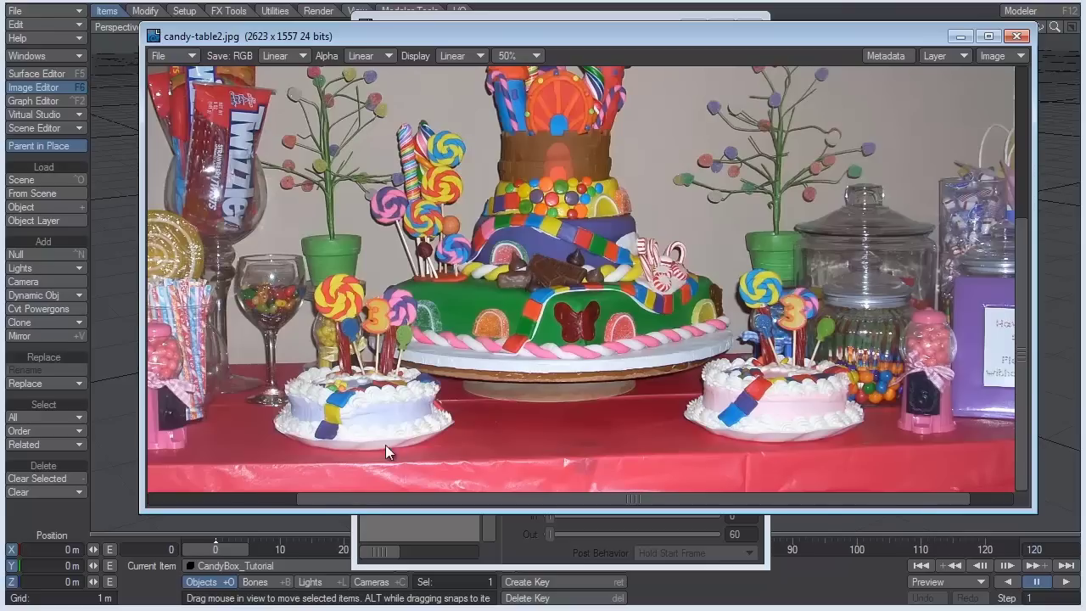
pyautogui.moveTo(352, 441); pyautogui.dragTo(514, 402)
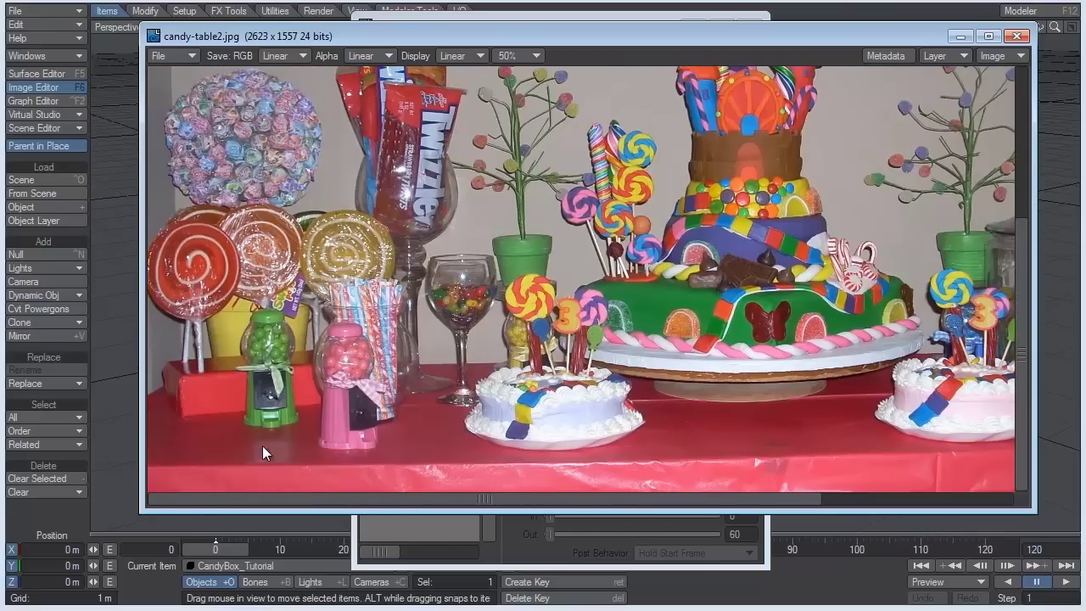
pyautogui.moveTo(788, 250); pyautogui.dragTo(552, 197)
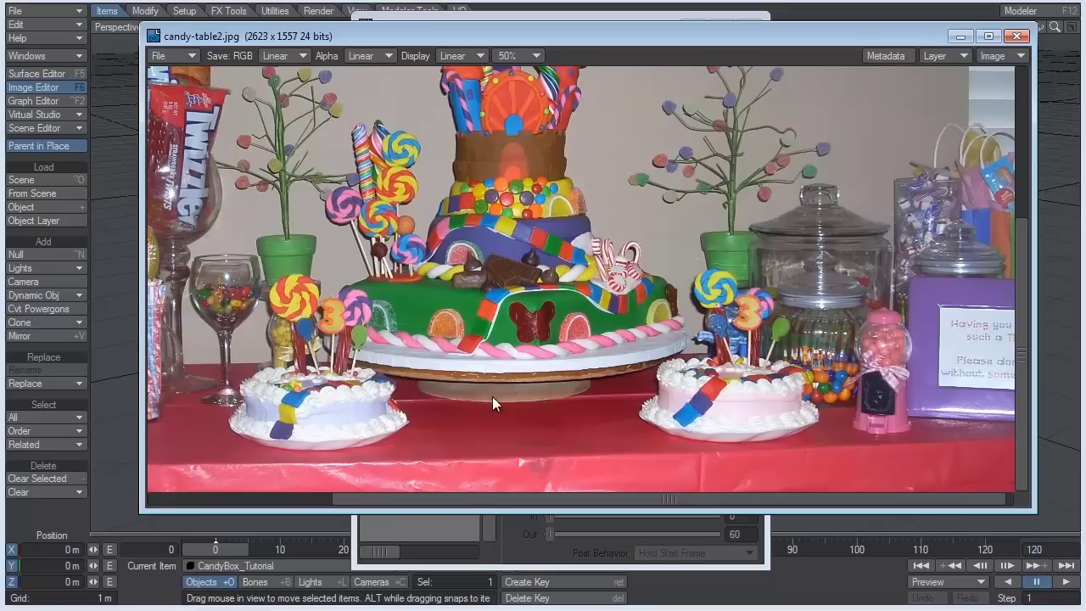
pyautogui.moveTo(594, 187); pyautogui.dragTo(601, 233)
pyautogui.click(1016, 36)
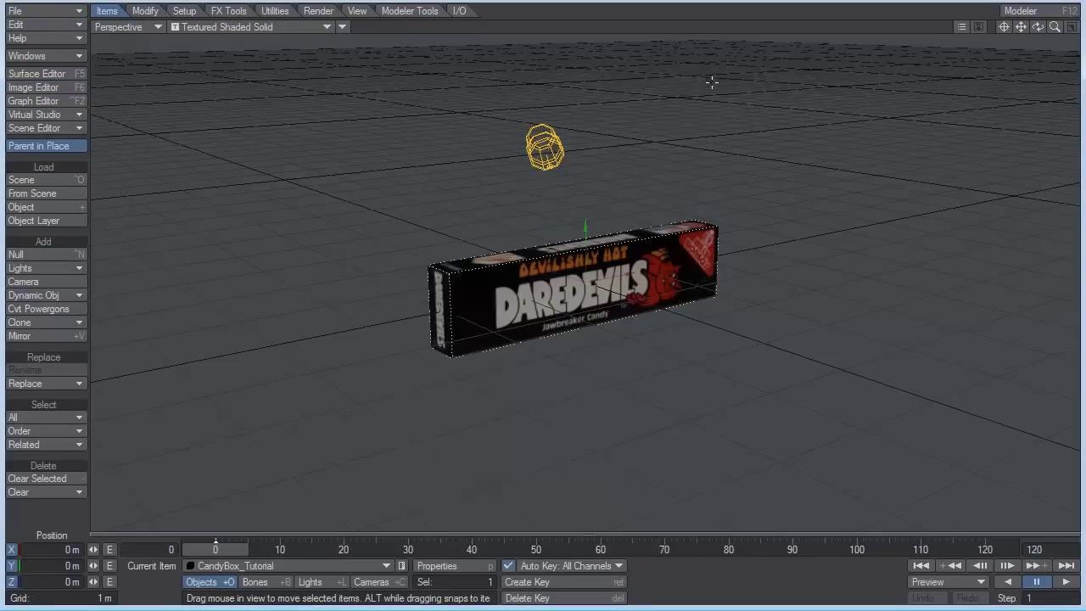
pyautogui.press('6')
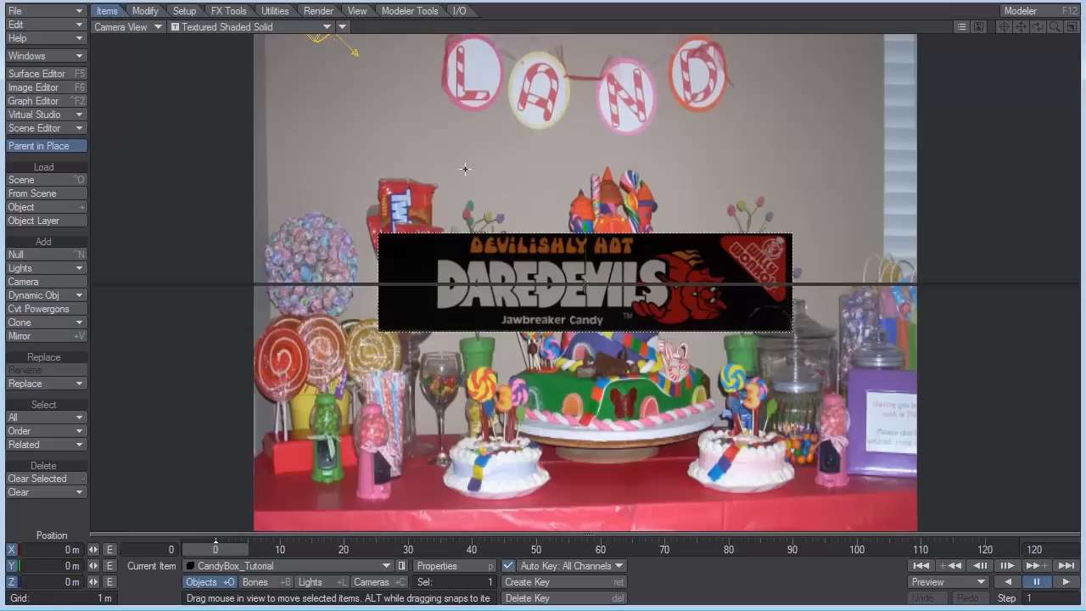
# - Match the camera's render resolution to the background image: width 2623 and height 1557
pyautogui.click(73, 88)
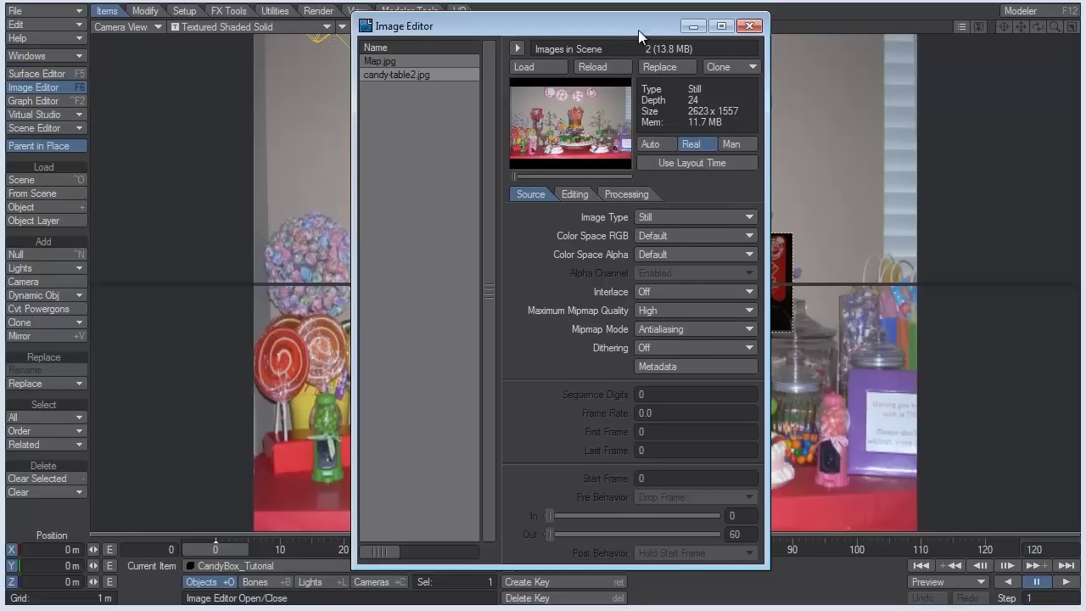
pyautogui.moveTo(637, 29); pyautogui.dragTo(418, 44)
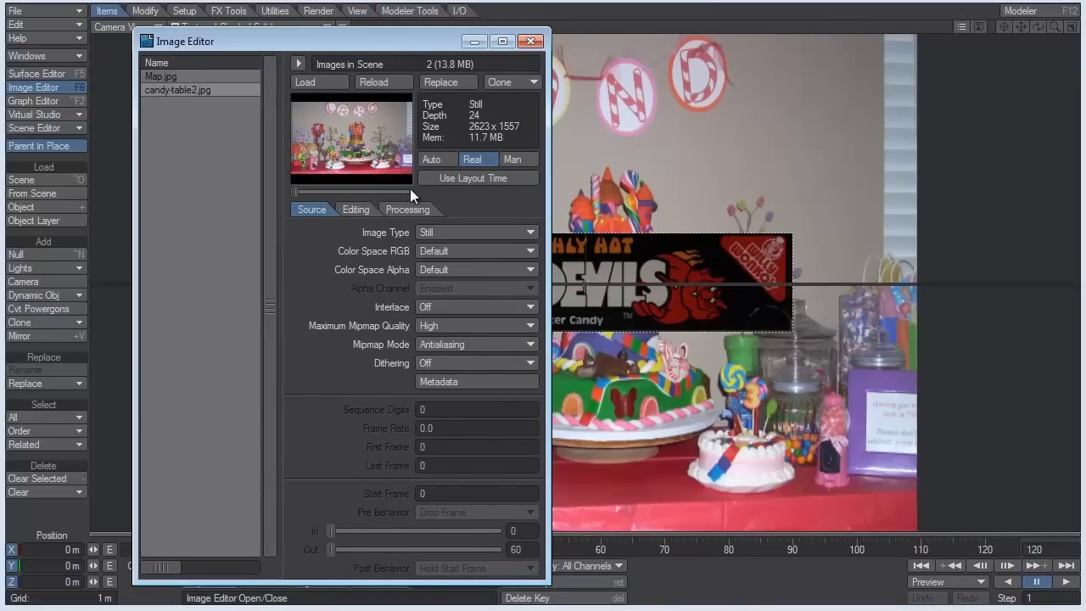
pyautogui.click(586, 250)
pyautogui.moveTo(459, 51); pyautogui.dragTo(459, 9)
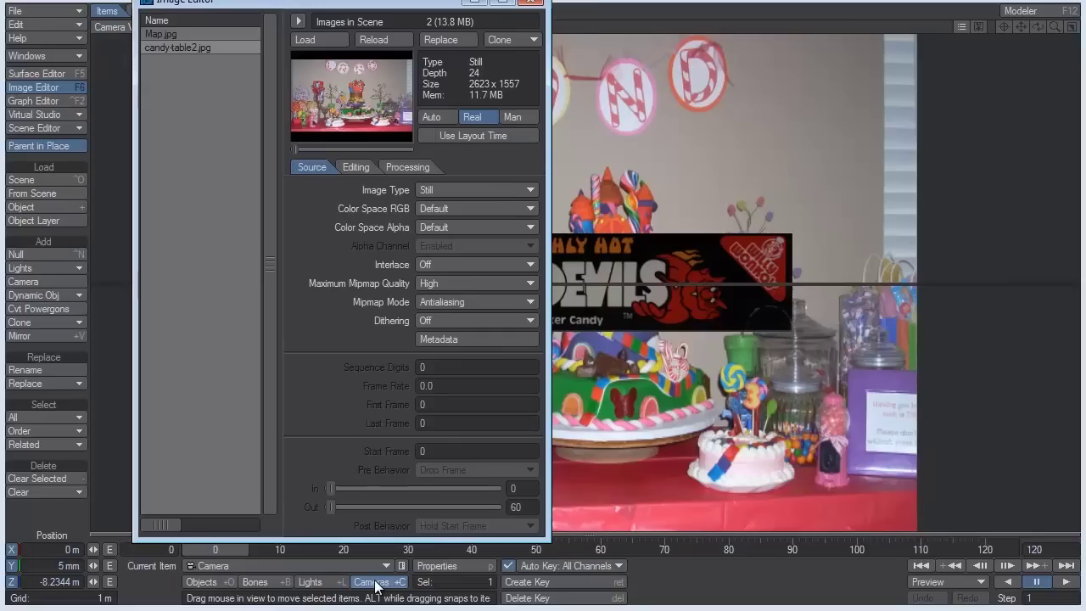
pyautogui.press('p')
pyautogui.moveTo(445, 0); pyautogui.dragTo(689, 22)
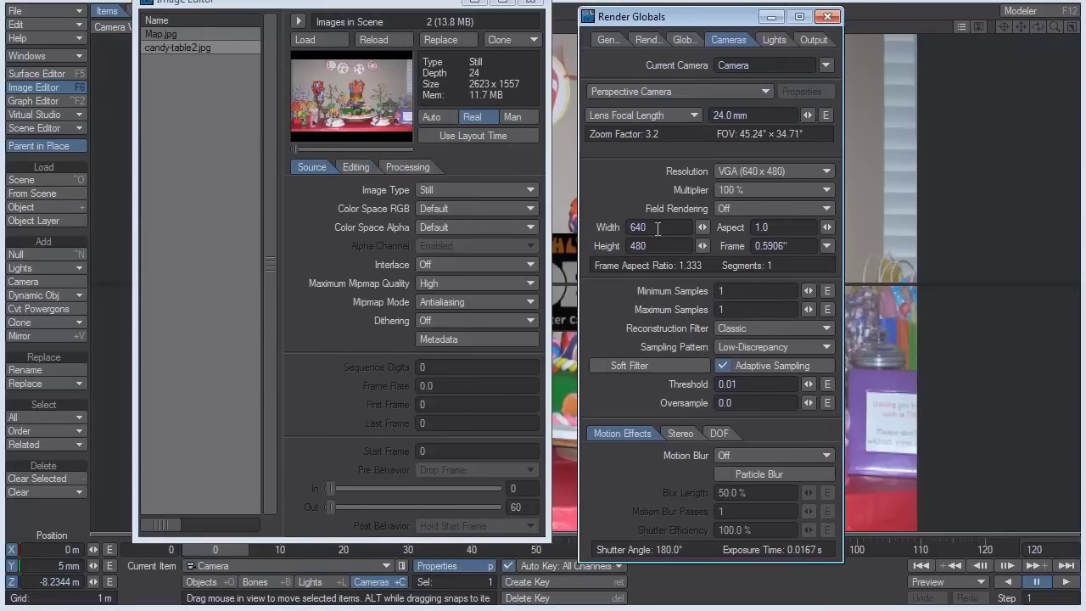
pyautogui.moveTo(658, 228); pyautogui.dragTo(612, 230)
pyautogui.write('2623')
pyautogui.click(624, 246)
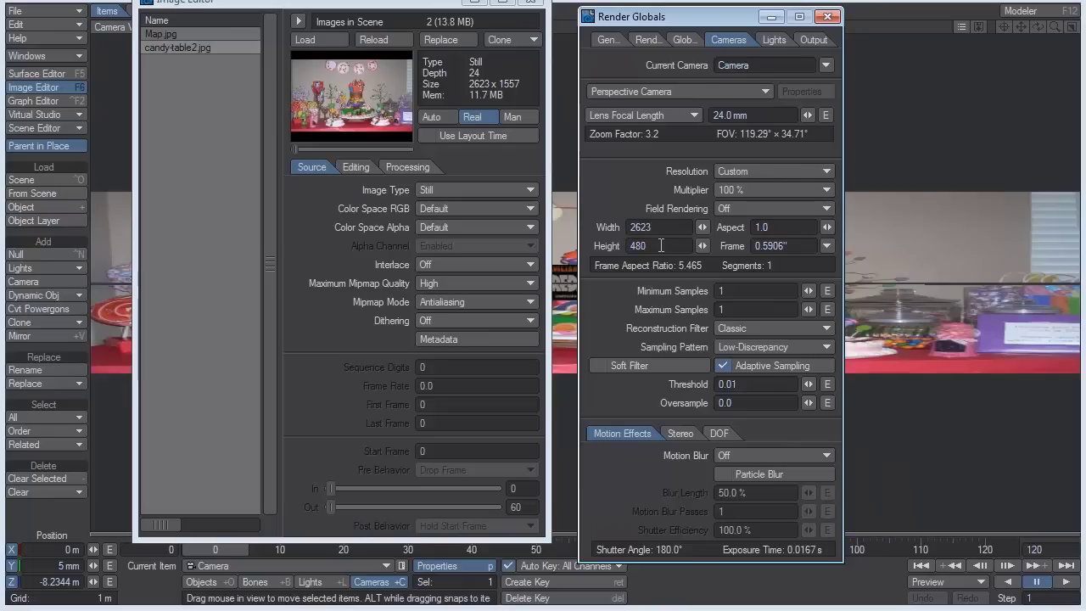
pyautogui.moveTo(660, 245); pyautogui.dragTo(613, 244)
pyautogui.write('1557')
pyautogui.press('Return')
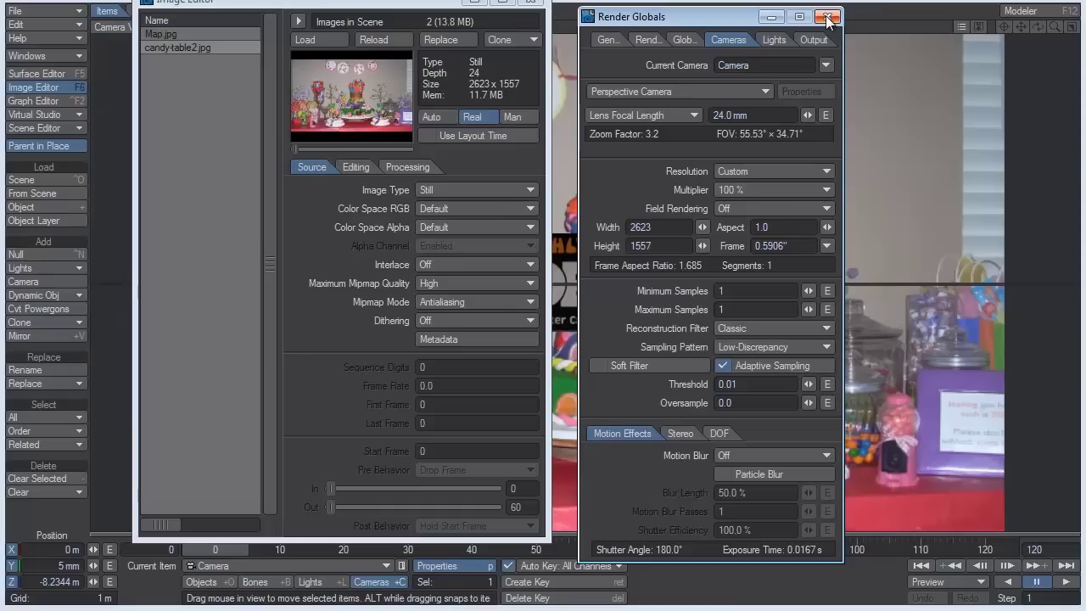
# - Set the camera's minimum samples to 3 and close the render and image settings
pyautogui.click(738, 291)
pyautogui.write('3')
pyautogui.click(827, 16)
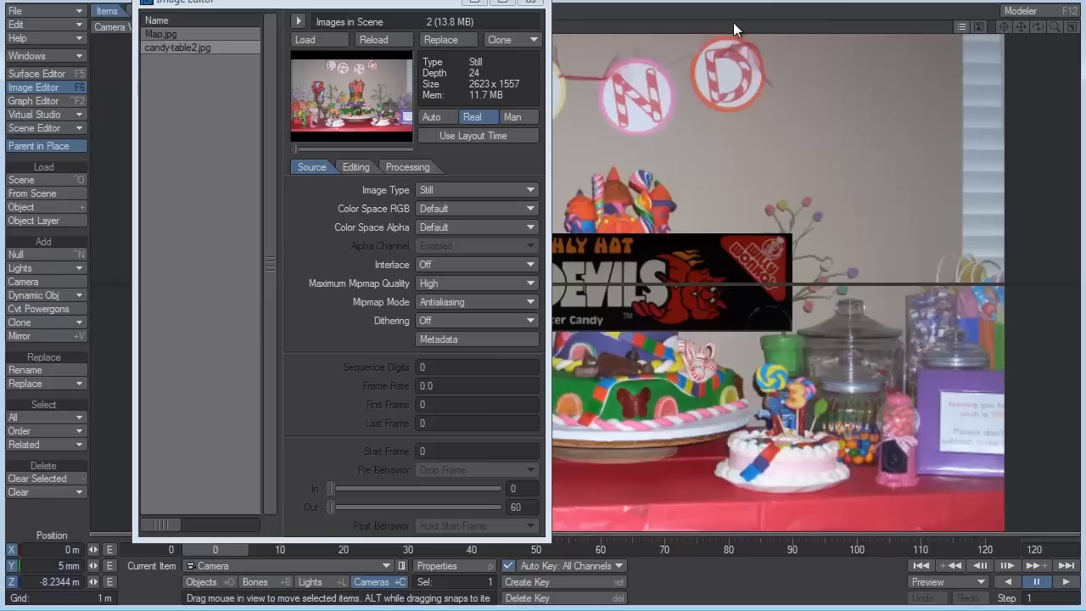
pyautogui.click(533, 3)
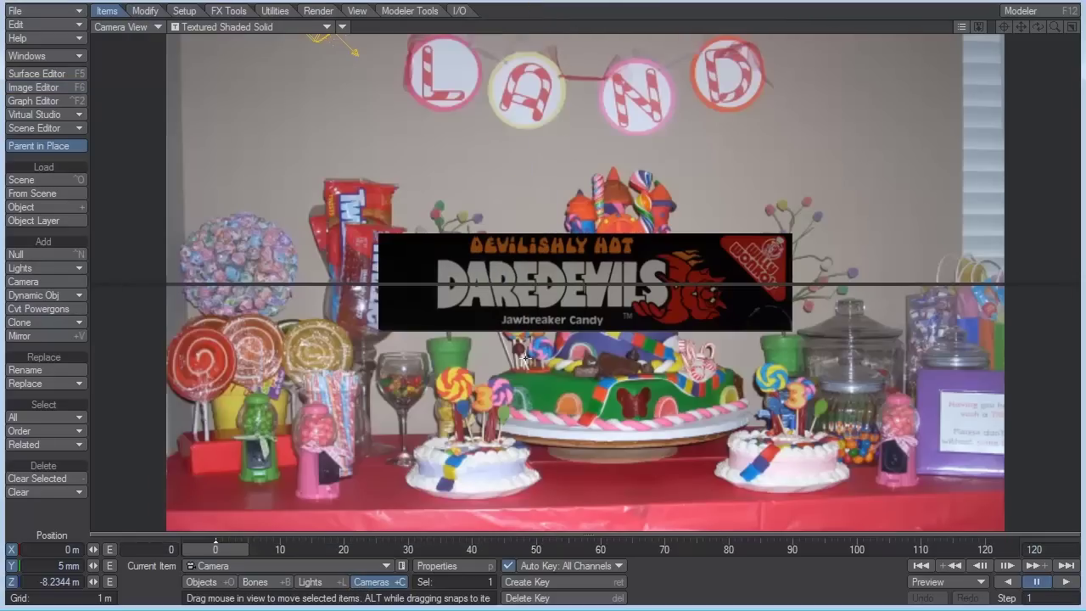
# - Raise the camera to about Y 21.99 m and adjust its pitch so the ground grid lines up with the tabletop
pyautogui.moveTo(580, 383); pyautogui.dragTo(580, 149, button='right')
pyautogui.moveTo(580, 309); pyautogui.dragTo(579, 168, button='right')
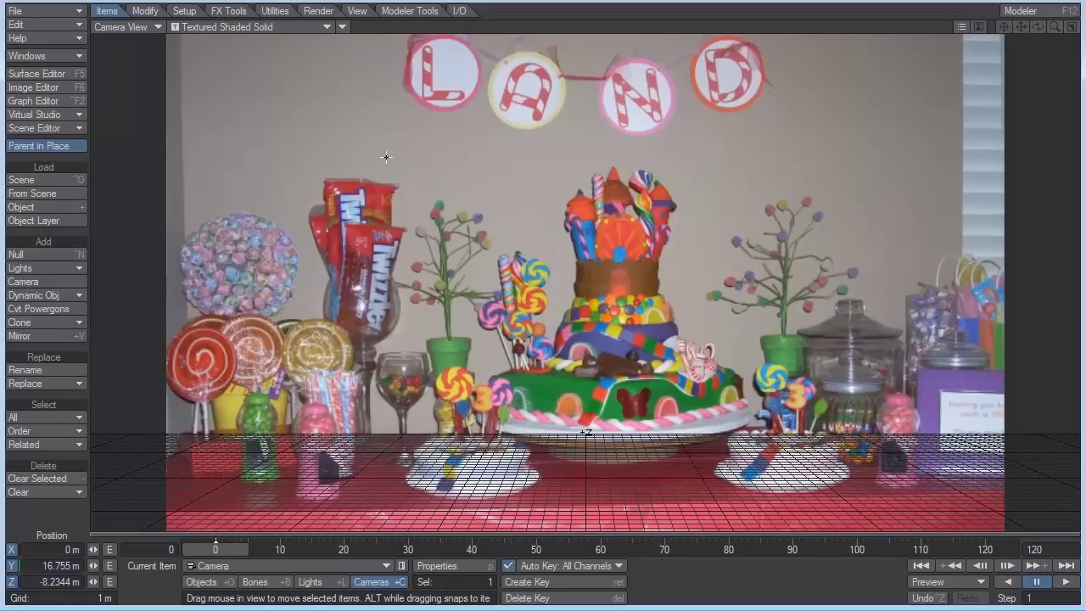
pyautogui.press('y')
pyautogui.moveTo(579, 309); pyautogui.dragTo(579, 330)
pyautogui.press('t')
pyautogui.moveTo(387, 159); pyautogui.dragTo(387, 138, button='right')
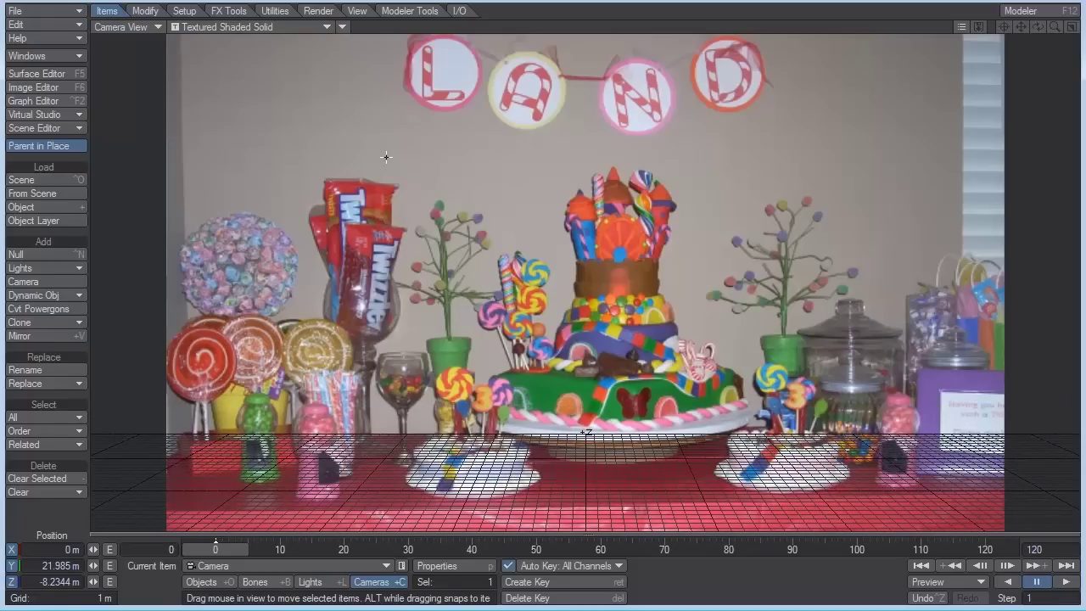
# - Raise the candy box to about Y 19.79 m, into the camera's view at table level, and scale it uniformly to 0.23
pyautogui.press('4')
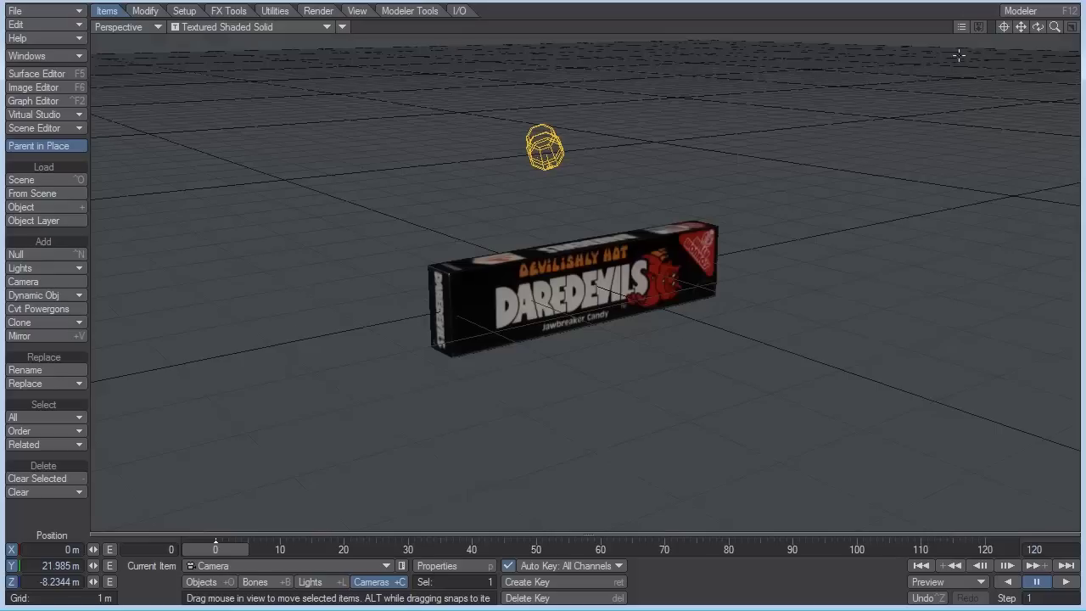
pyautogui.moveTo(1054, 28); pyautogui.dragTo(586, 329)
pyautogui.click(588, 283)
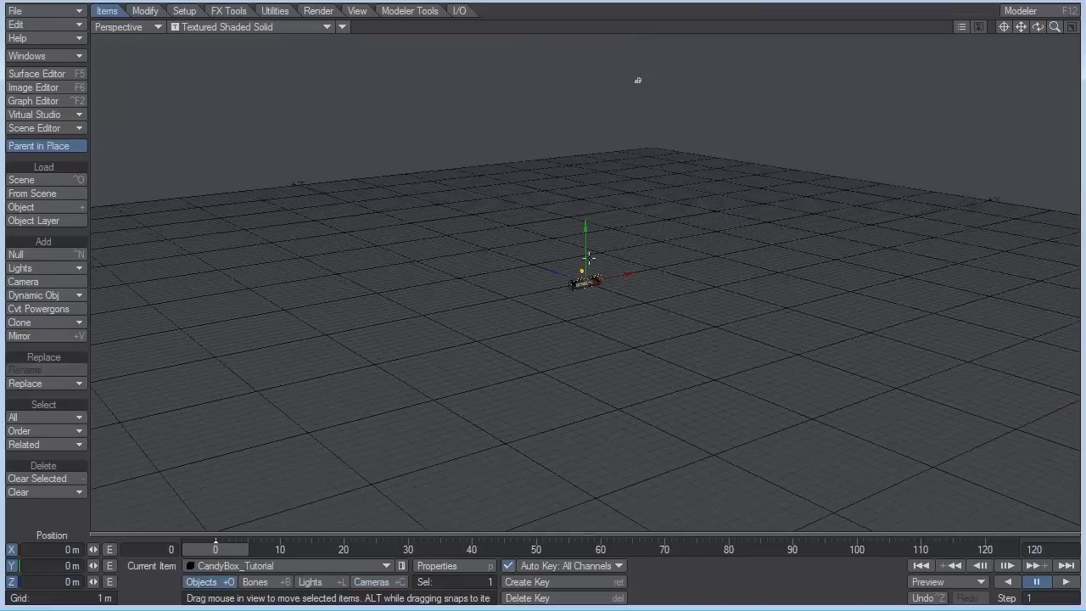
pyautogui.moveTo(589, 283); pyautogui.dragTo(585, 77)
pyautogui.press('6')
pyautogui.moveTo(586, 169); pyautogui.dragTo(585, 366)
pyautogui.moveTo(586, 420)
pyautogui.mouseDown()
pyautogui.moveTo(585, 448)
pyautogui.moveTo(614, 450)
pyautogui.moveTo(545, 451)
pyautogui.moveTo(587, 420)
pyautogui.mouseUp()
pyautogui.hotkey('shift', 'h')
pyautogui.press('t')
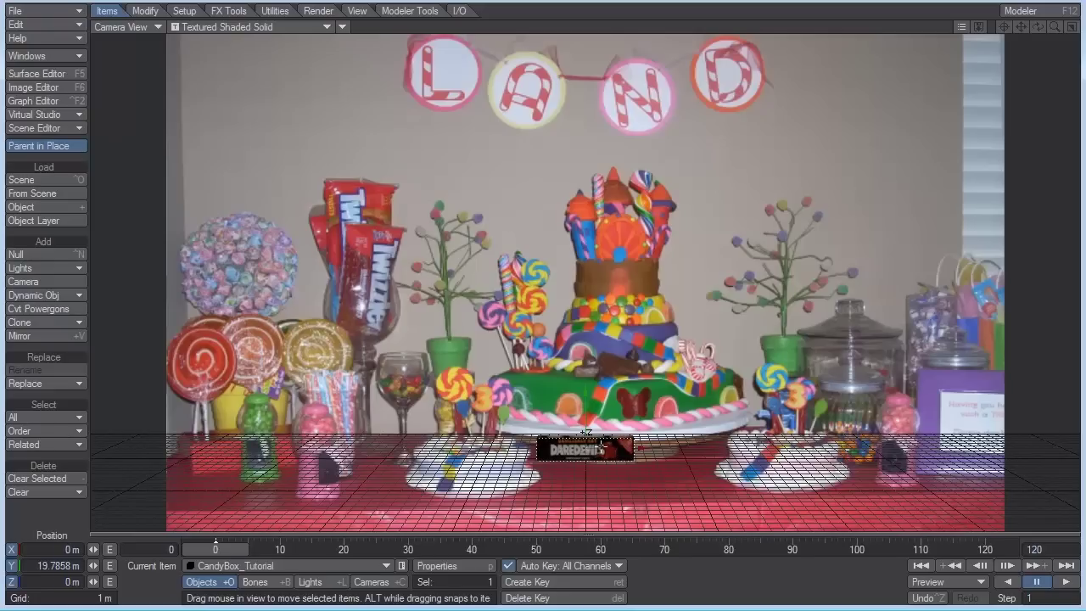
# - Rotate the candy box slightly to angle its front face and shift it to about X 217 mm
pyautogui.press('y')
pyautogui.moveTo(646, 454)
pyautogui.mouseDown()
pyautogui.moveTo(638, 451)
pyautogui.moveTo(661, 450)
pyautogui.mouseUp()
pyautogui.press('t')
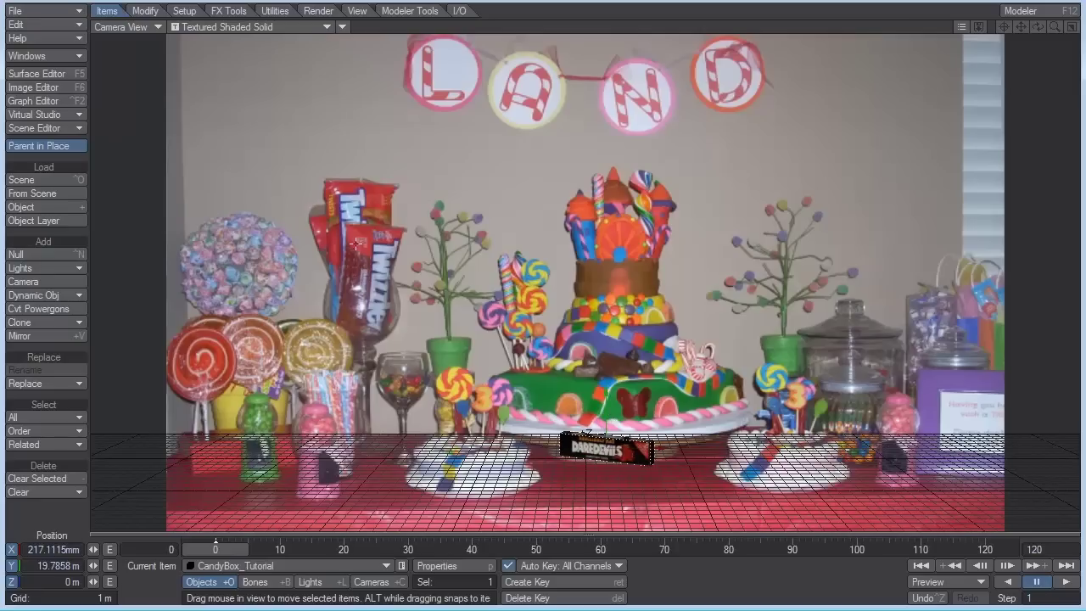
# - Change the coordinate system and move the candy box forward on the table to about X 187 mm, Z -917 mm
pyautogui.click(182, 11)
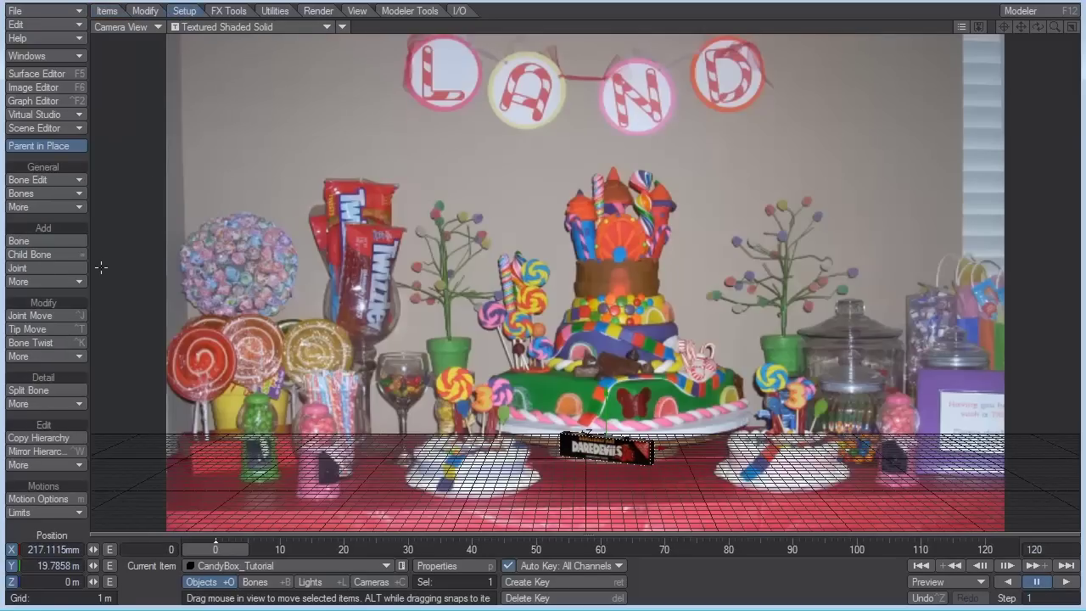
pyautogui.click(145, 11)
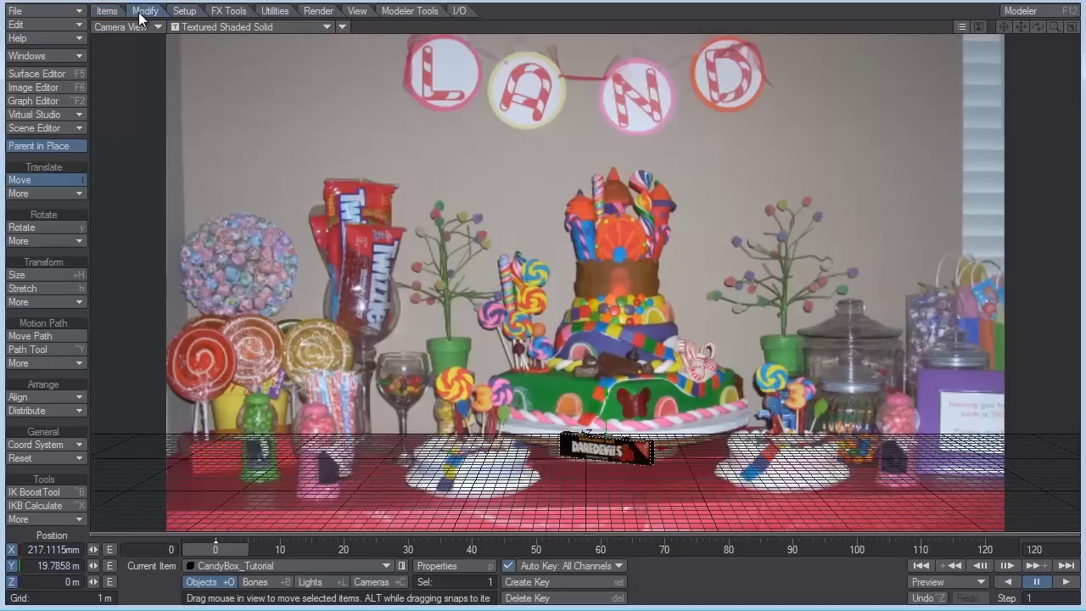
pyautogui.click(35, 442)
pyautogui.click(35, 465)
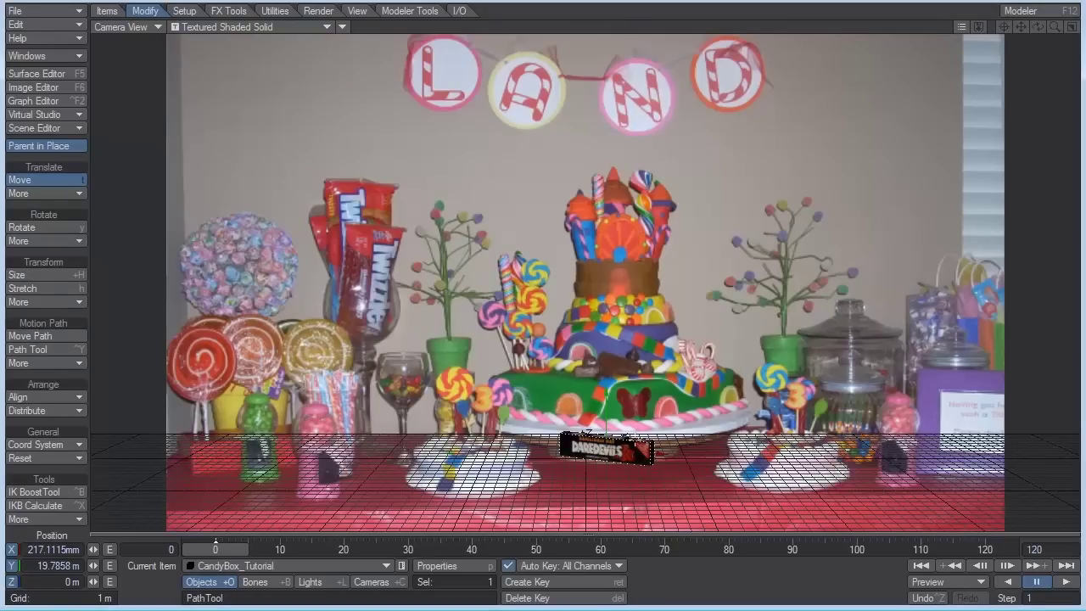
pyautogui.moveTo(606, 448)
pyautogui.mouseDown()
pyautogui.moveTo(590, 466)
pyautogui.moveTo(619, 467)
pyautogui.moveTo(594, 469)
pyautogui.moveTo(602, 475)
pyautogui.moveTo(610, 465)
pyautogui.mouseUp()
pyautogui.hotkey('shift', 'h')
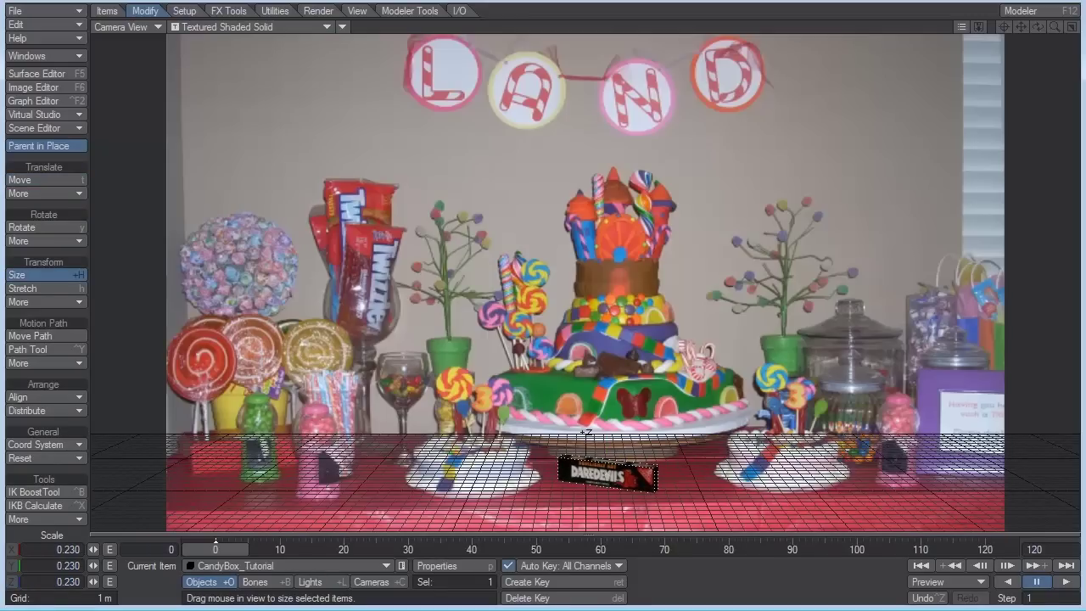
pyautogui.press('t')
pyautogui.moveTo(628, 459); pyautogui.dragTo(656, 482)
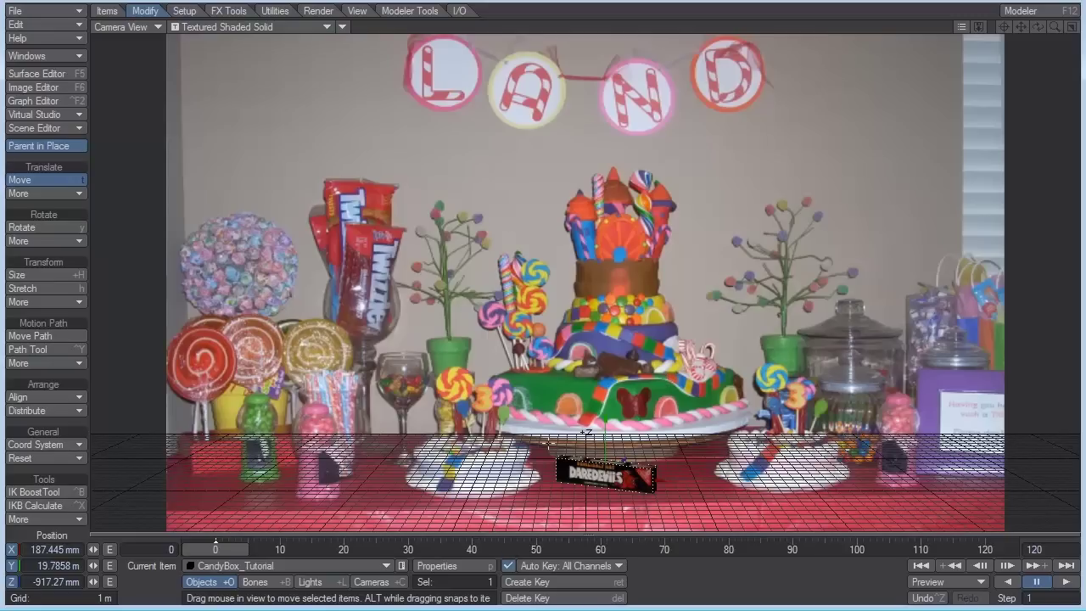
# - Clone the candy box once and place the copy, turned at an opposing angle, at about X 784 mm, Z -961 mm
pyautogui.hotkey('ctrl', 'c')
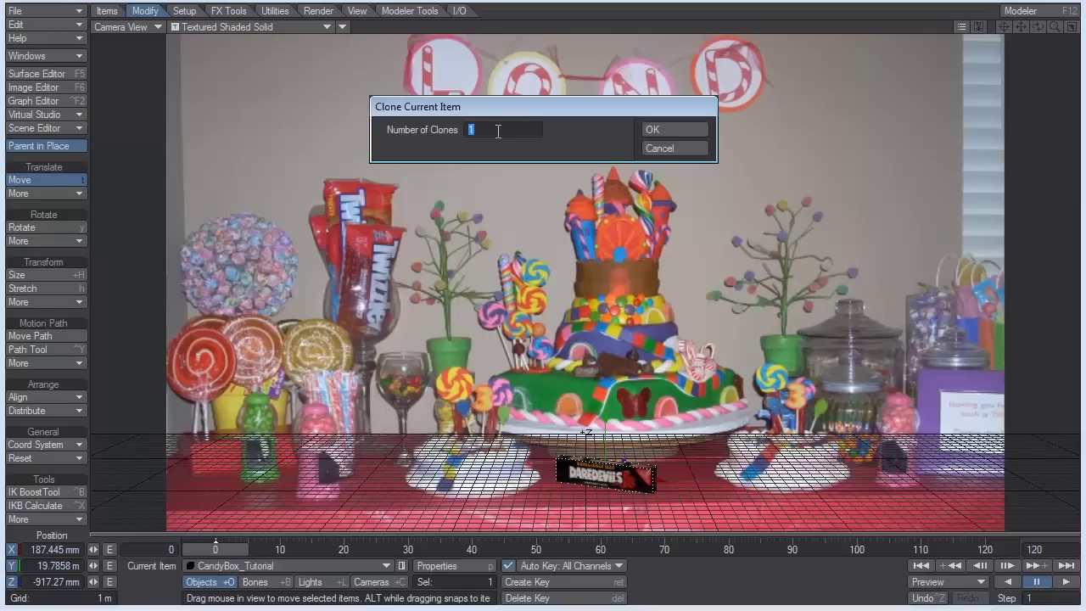
pyautogui.click(697, 130)
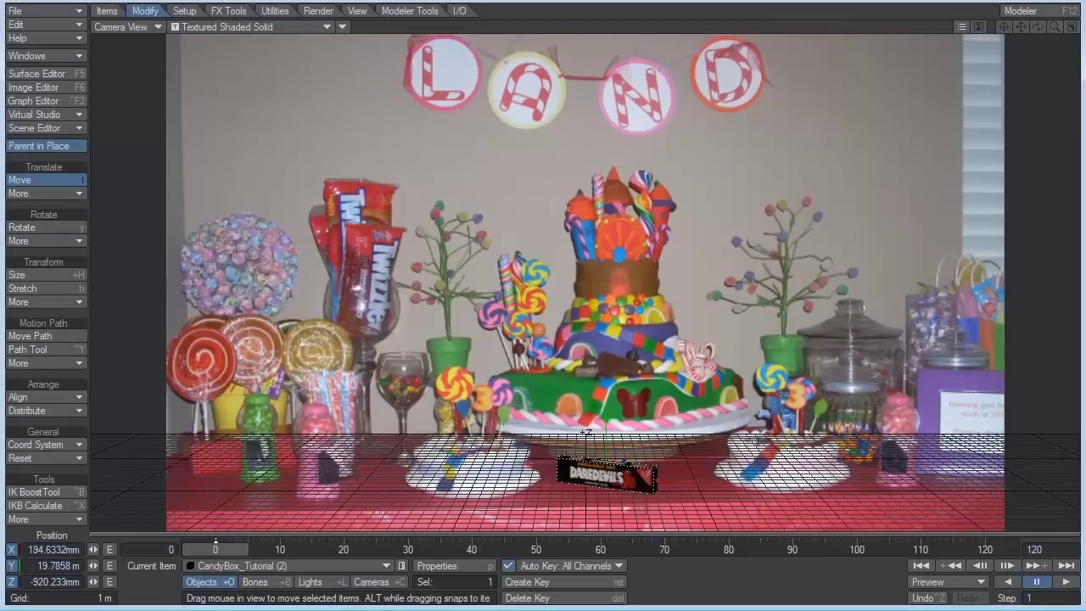
pyautogui.moveTo(645, 477)
pyautogui.mouseDown()
pyautogui.moveTo(693, 481)
pyautogui.moveTo(647, 481)
pyautogui.mouseUp()
pyautogui.press('y')
pyautogui.press('t')
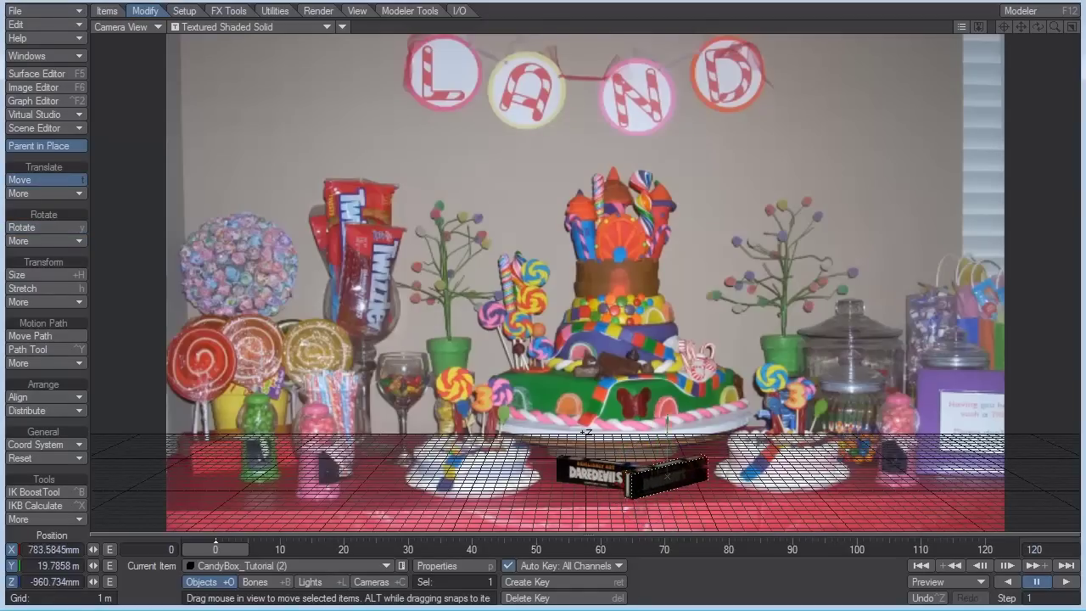
# - Lay the cloned candy box flat by setting its pitch rotation to 90°
pyautogui.press('y')
pyautogui.moveTo(683, 471); pyautogui.dragTo(683, 507)
pyautogui.moveTo(49, 566); pyautogui.dragTo(181, 553)
pyautogui.write('90')
pyautogui.press('Return')
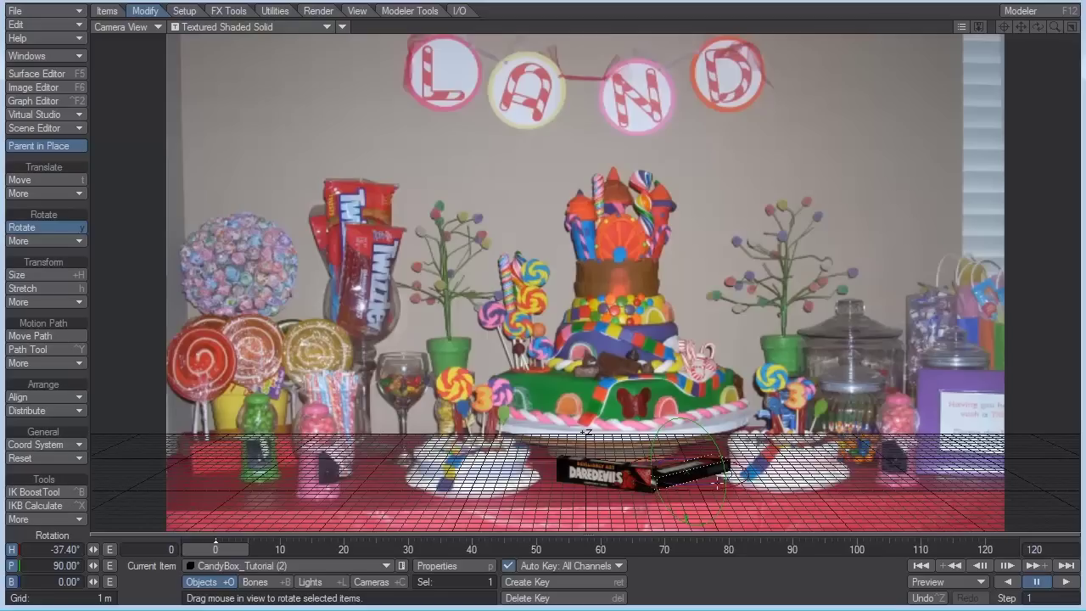
# - Turn the flat box to a heading of about -66.4° and move it behind the first box's end, near X 921 mm, Z -814 mm
pyautogui.moveTo(740, 480); pyautogui.dragTo(674, 472)
pyautogui.press('t')
pyautogui.press('y')
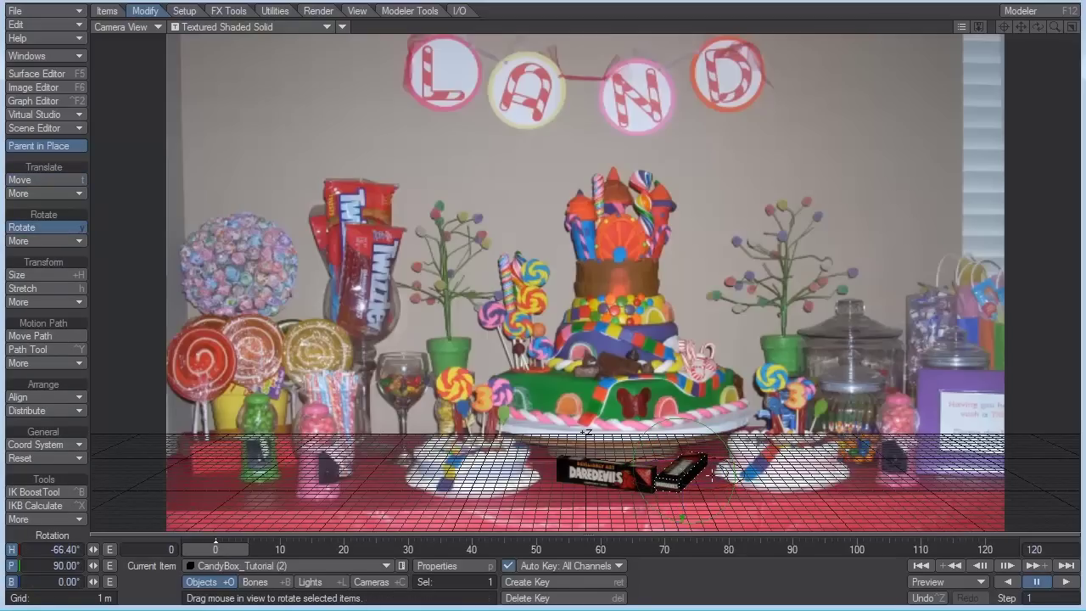
pyautogui.press('t')
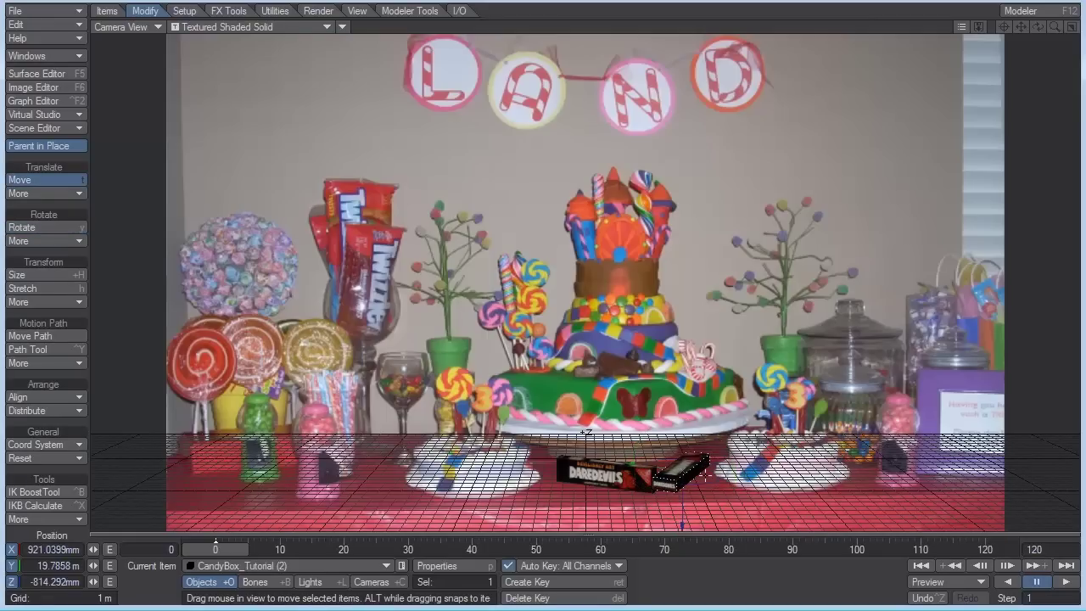
pyautogui.moveTo(680, 473); pyautogui.dragTo(631, 459)
# - Select the standing candy box, rotate it slightly and move it to about X 272 mm, Z -991 mm
pyautogui.click(638, 478)
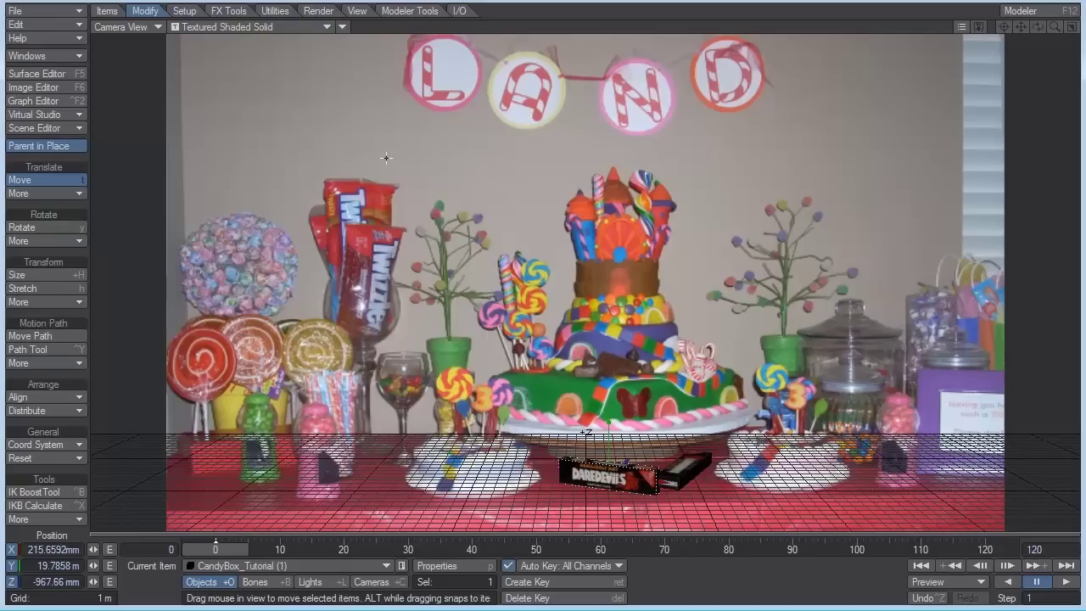
pyautogui.press('y')
pyautogui.moveTo(613, 423); pyautogui.dragTo(621, 435)
pyautogui.press('t')
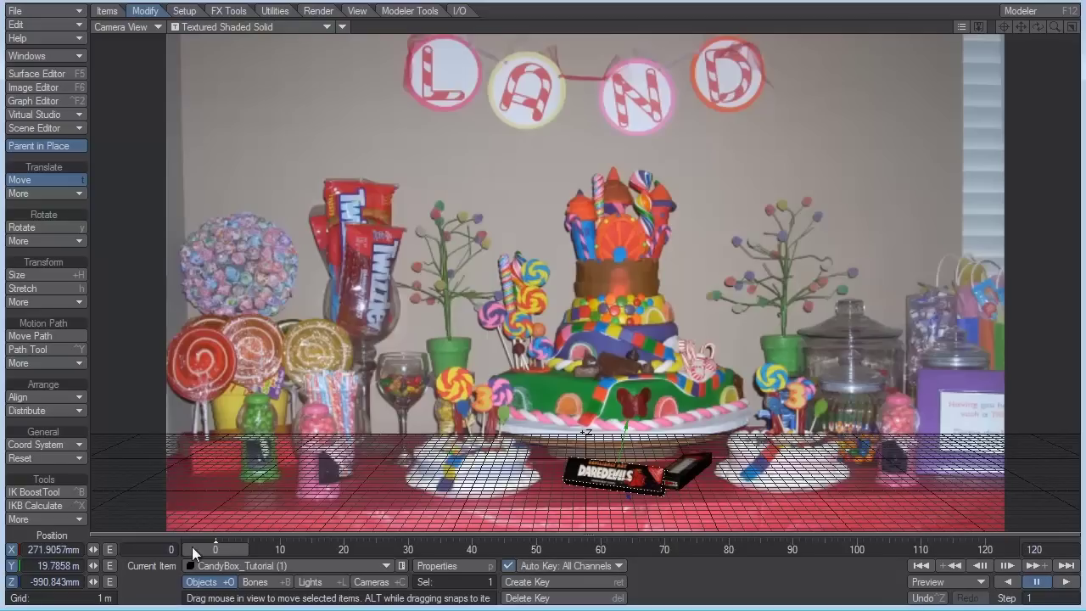
pyautogui.moveTo(193, 549)
pyautogui.mouseDown()
pyautogui.moveTo(508, 549)
pyautogui.moveTo(193, 549)
pyautogui.mouseUp()
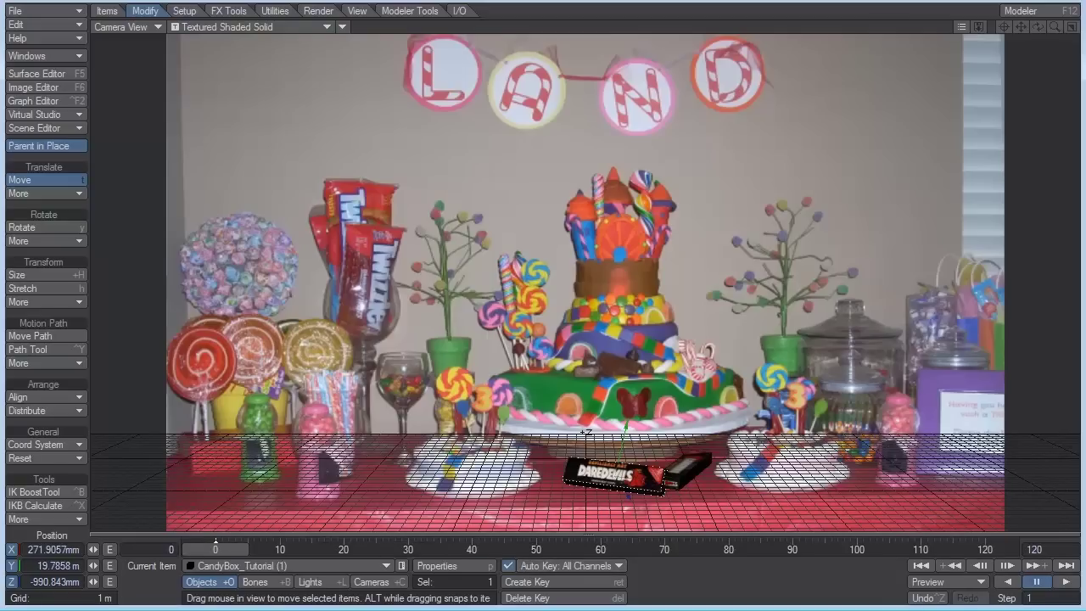
# - Turn off Auto Key and try moving the standing box to about X -148 mm, Z -818 mm
pyautogui.click(508, 565)
pyautogui.moveTo(732, 480); pyautogui.dragTo(687, 476)
pyautogui.click(215, 543)
pyautogui.moveTo(666, 481); pyautogui.dragTo(621, 477)
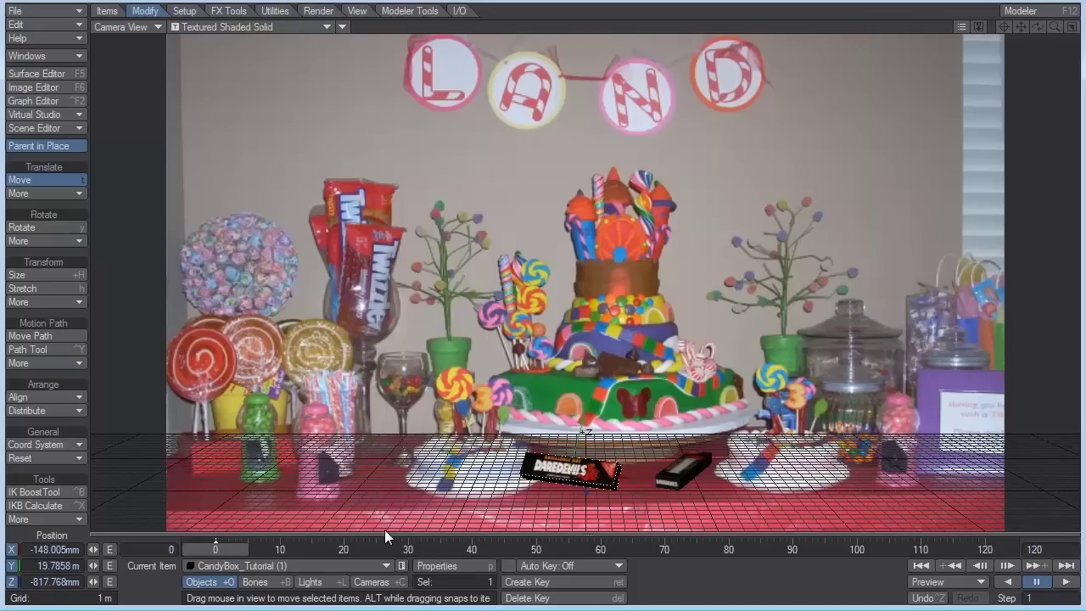
# - Discard the unkeyed box move by changing frames without creating a key, and turn Auto Key back on
pyautogui.click(526, 582)
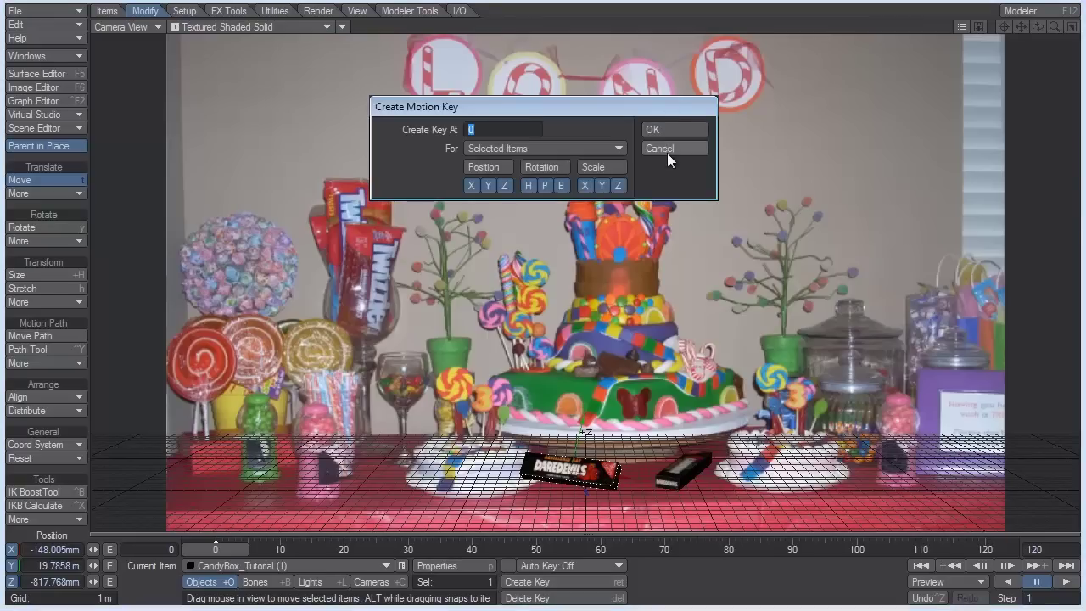
pyautogui.click(675, 150)
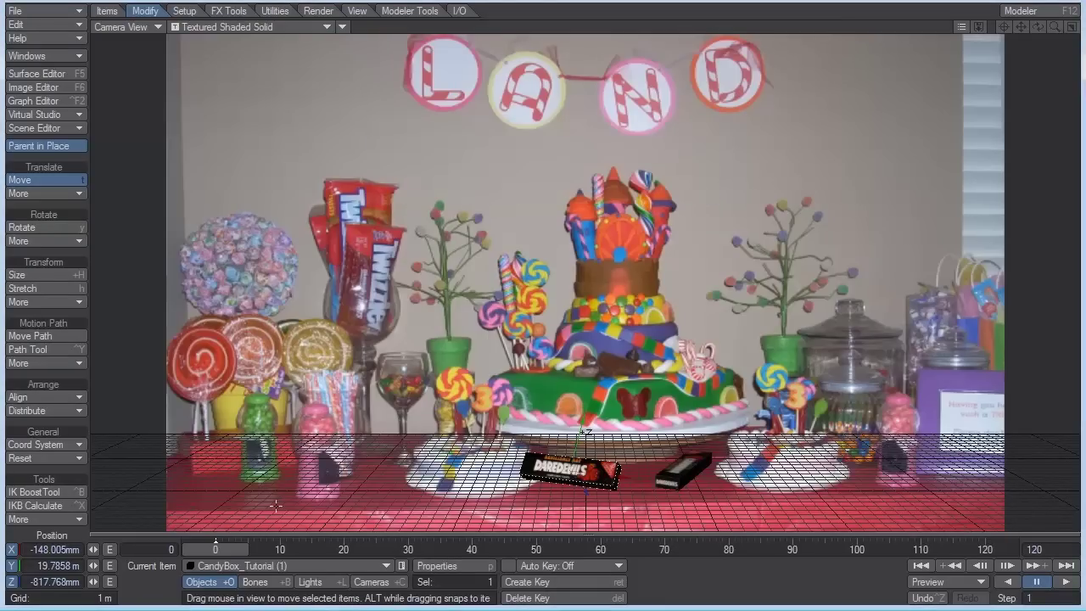
pyautogui.click(228, 552)
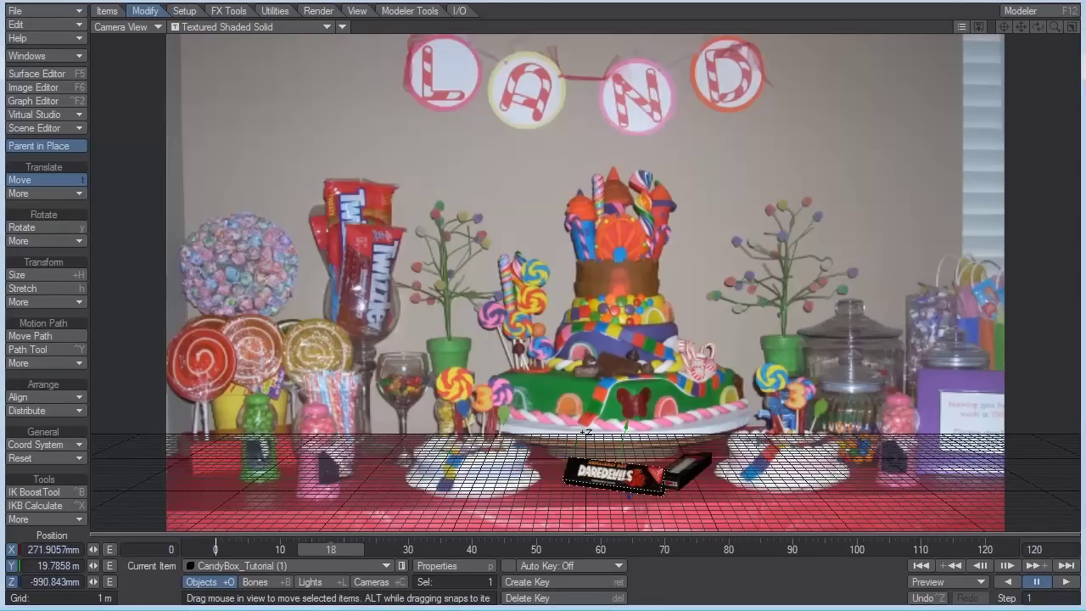
pyautogui.click(508, 564)
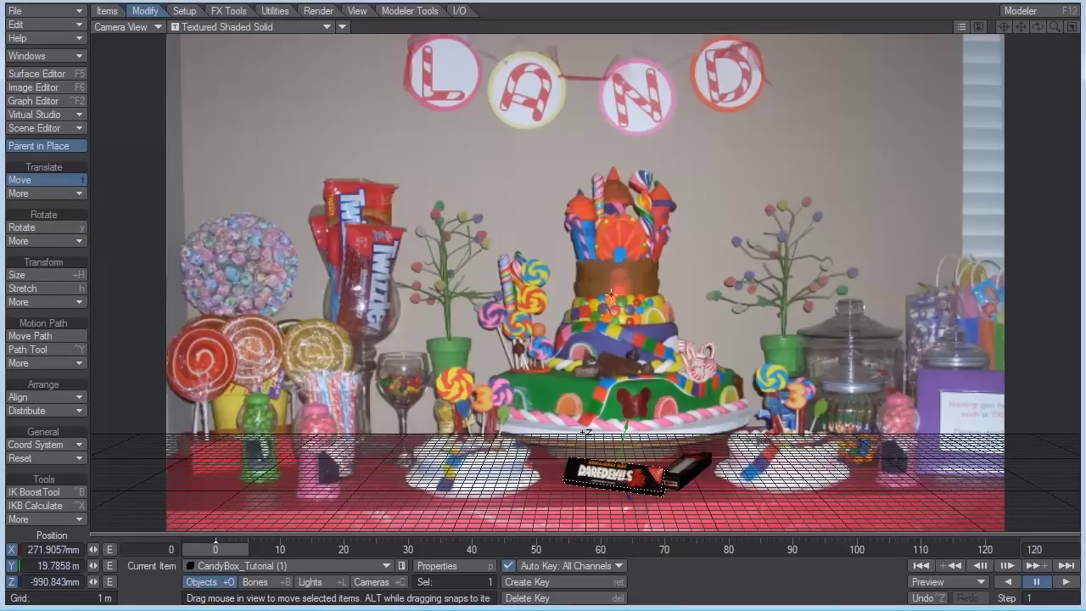
# - Switch the camera view to VPR rendering and enable OpenGL Overlay
pyautogui.click(231, 27)
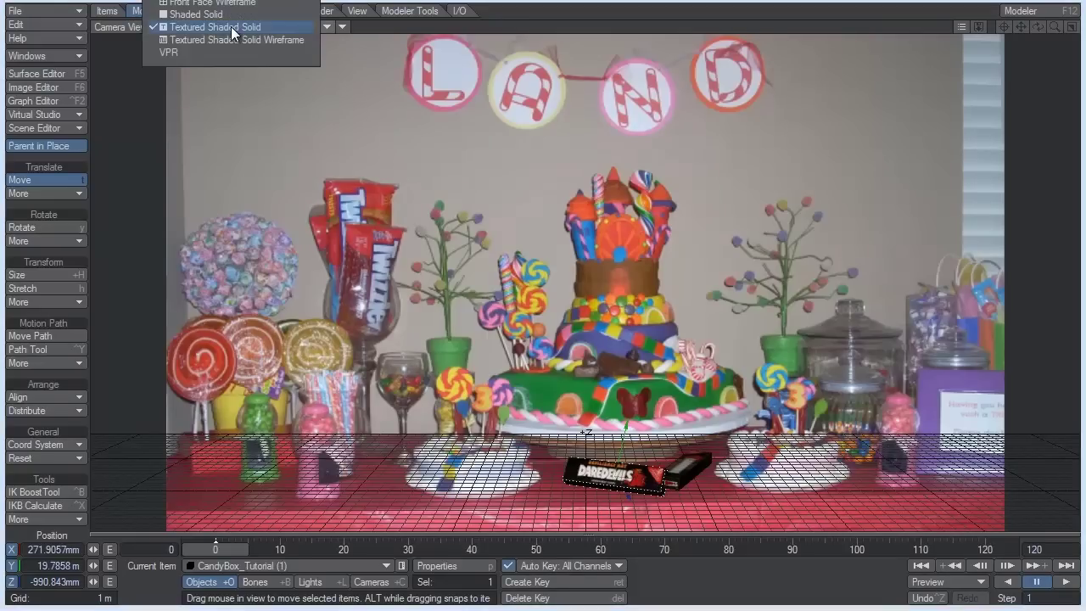
pyautogui.click(227, 50)
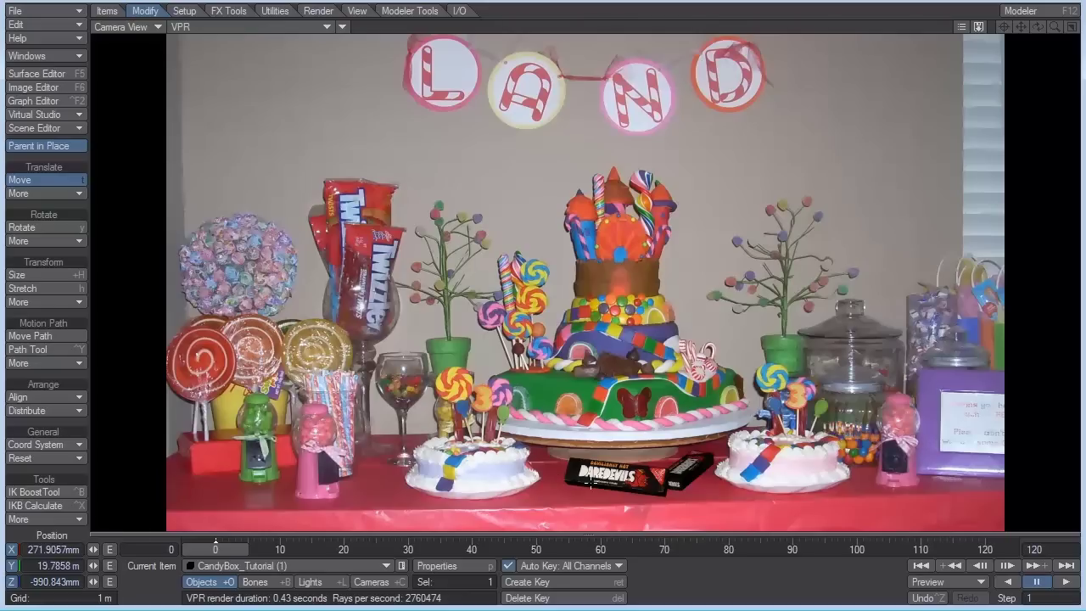
pyautogui.click(345, 25)
pyautogui.click(348, 25)
# - Shift the standing box to about X 203 mm, Y 19.80 m, Z -980 mm and turn off OpenGL Overlay
pyautogui.moveTo(627, 497); pyautogui.dragTo(623, 485)
pyautogui.click(297, 26)
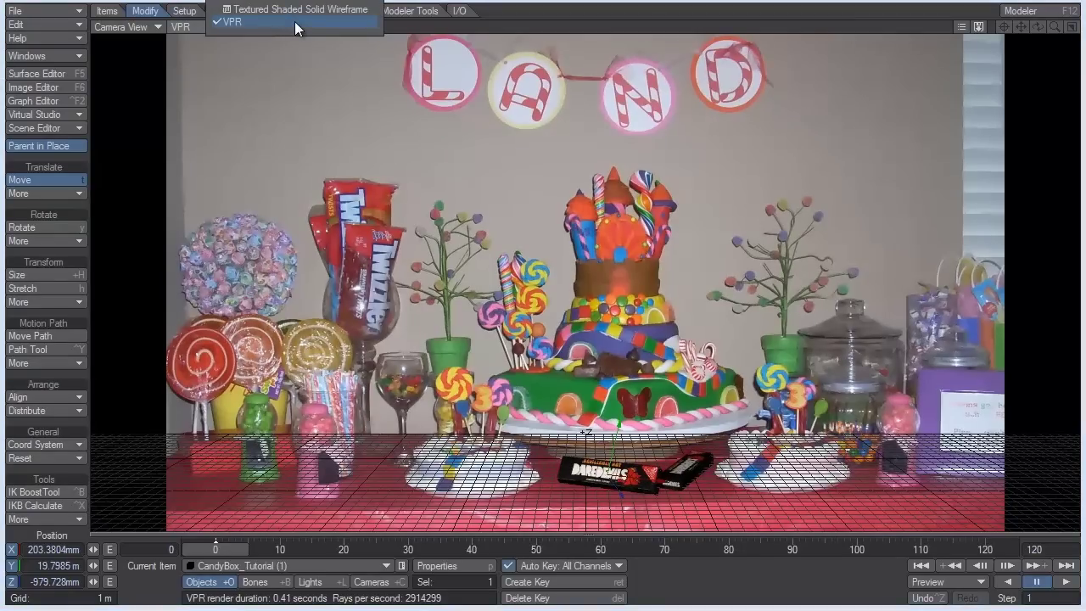
pyautogui.click(296, 23)
pyautogui.click(343, 27)
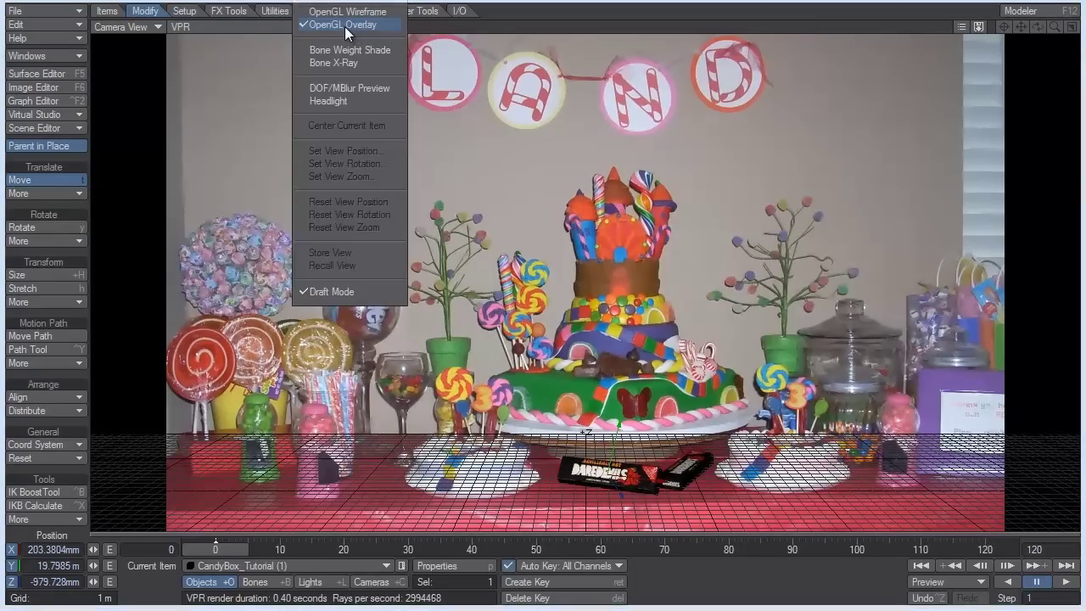
pyautogui.click(345, 26)
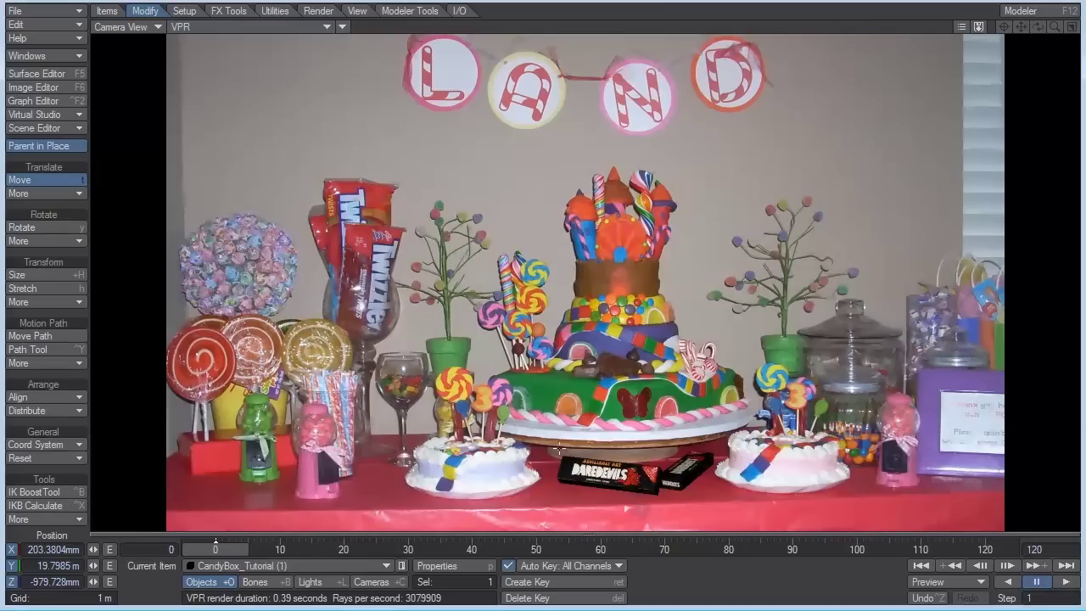
# - Using OpenGL Overlay temporarily, move the standing box to about X 279 mm, Z -1.01 m, then leave the overlay off
pyautogui.click(343, 27)
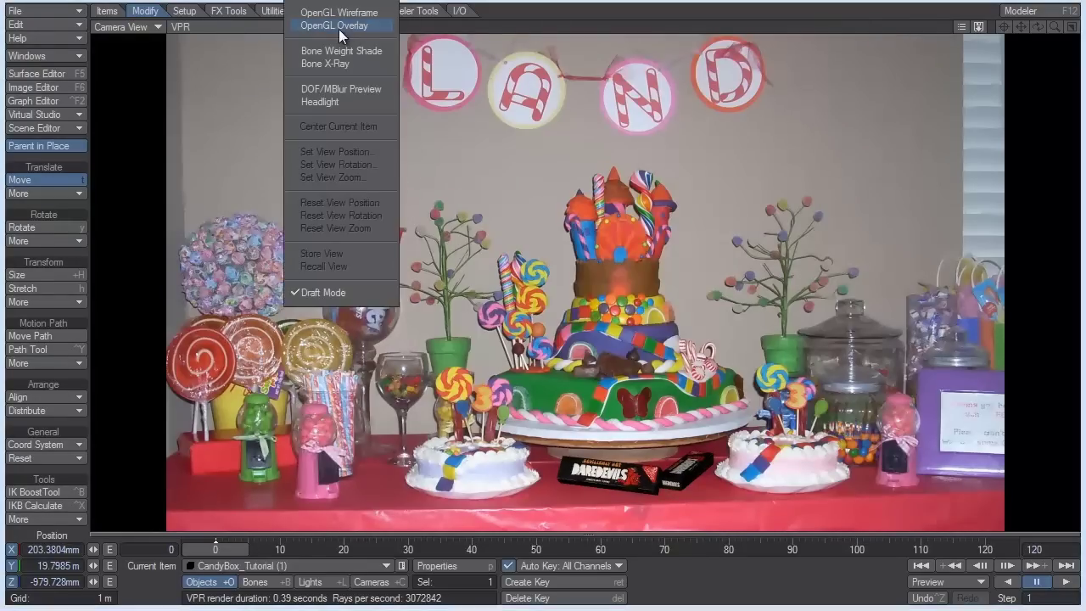
pyautogui.click(340, 28)
pyautogui.moveTo(663, 481); pyautogui.dragTo(671, 483)
pyautogui.click(344, 26)
pyautogui.click(342, 27)
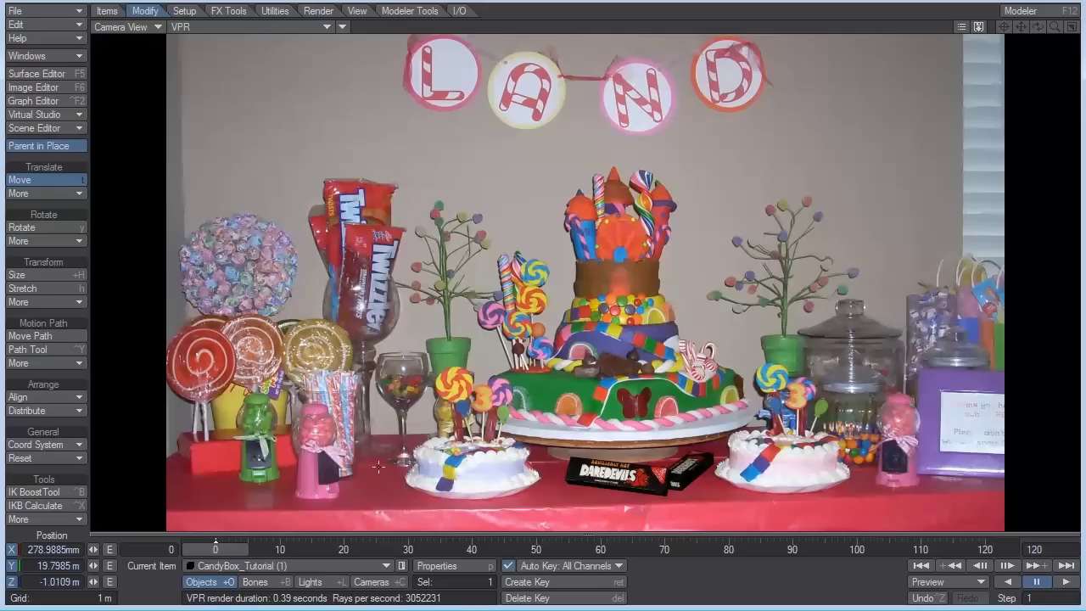
# - Create a ground plane object with the default size, one segment per axis and the Ground Plane surface
pyautogui.click(414, 12)
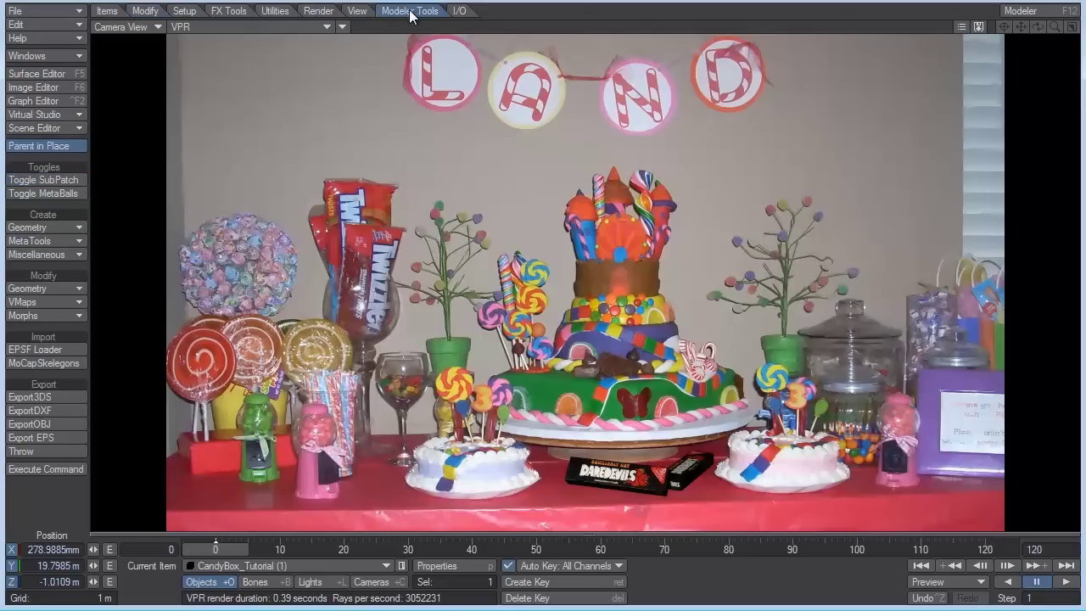
pyautogui.click(72, 227)
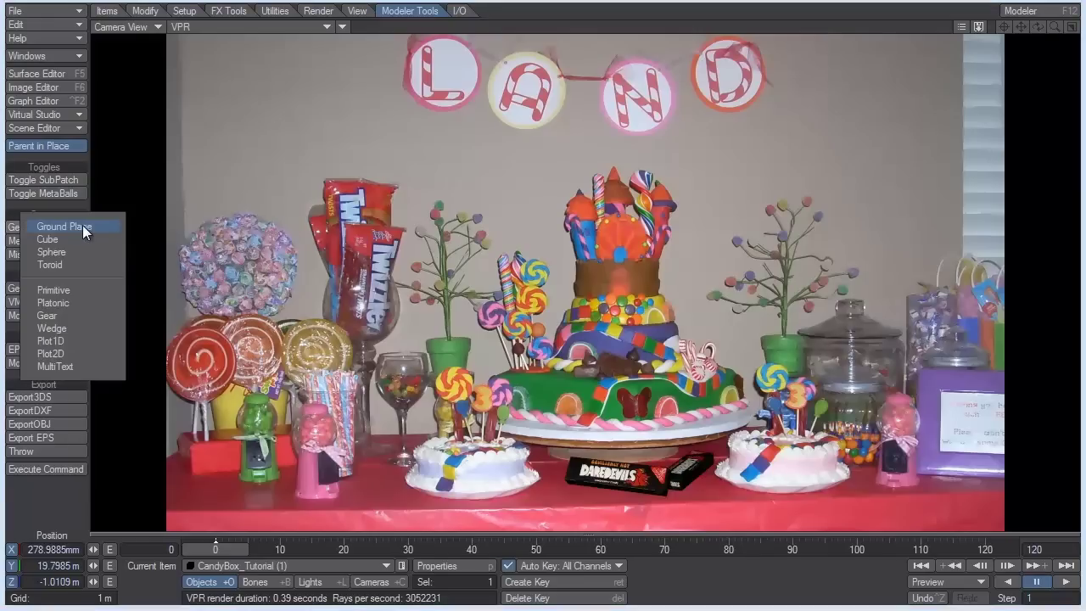
pyautogui.click(84, 226)
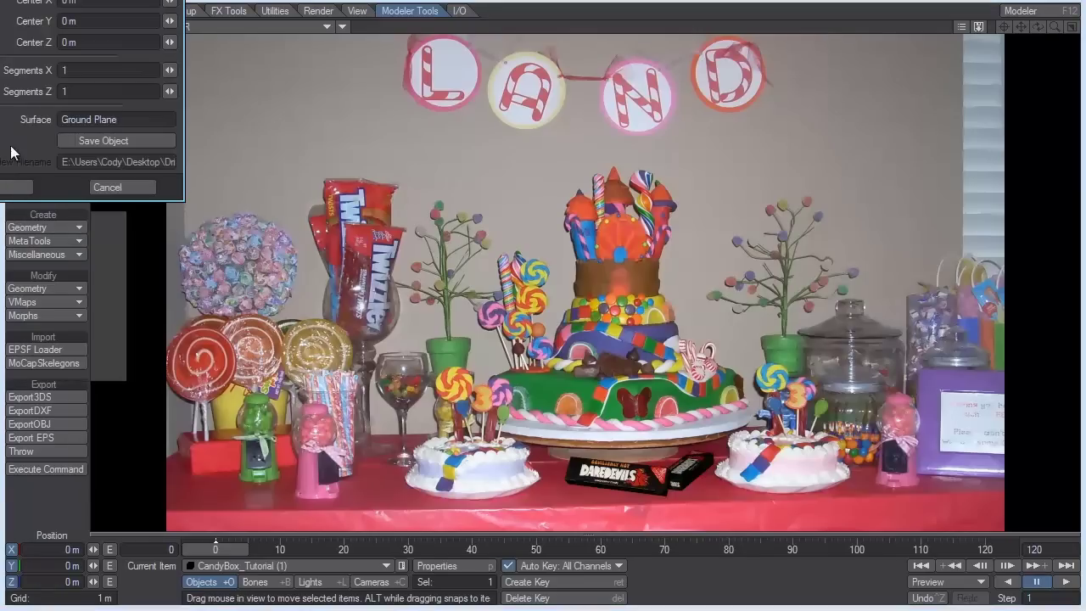
pyautogui.click(13, 187)
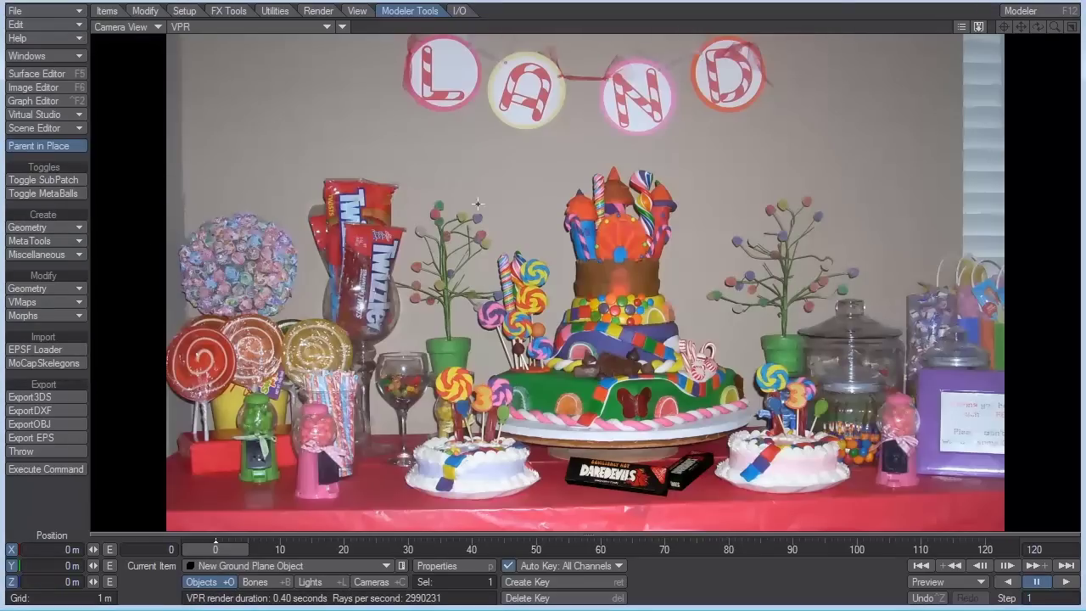
# - Display the perspective view in Textured Shaded Solid, raise the ground plane to about Y 19.27 m and scale it uniformly to about 0.148
pyautogui.press('4')
pyautogui.click(232, 28)
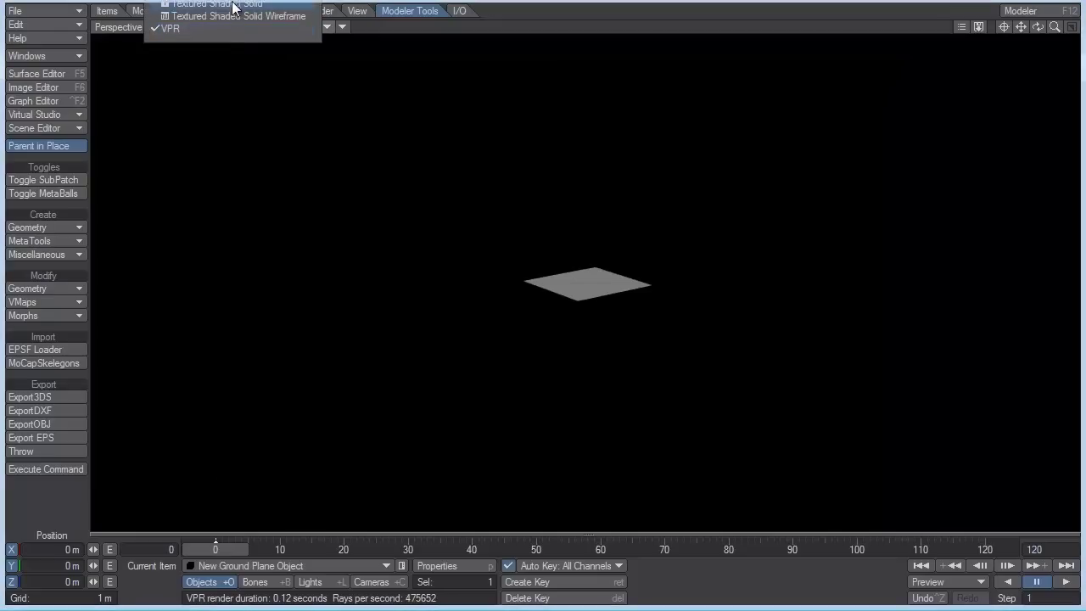
pyautogui.click(262, 15)
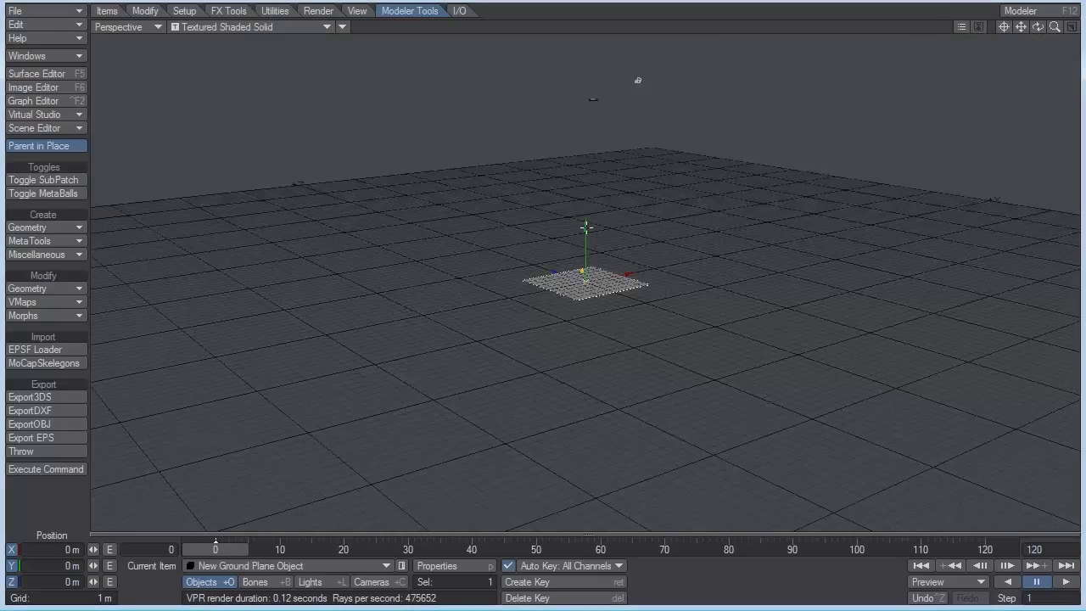
pyautogui.moveTo(586, 227); pyautogui.dragTo(586, 441)
pyautogui.press('6')
pyautogui.hotkey('shift', 'h')
pyautogui.moveTo(662, 445); pyautogui.dragTo(558, 445)
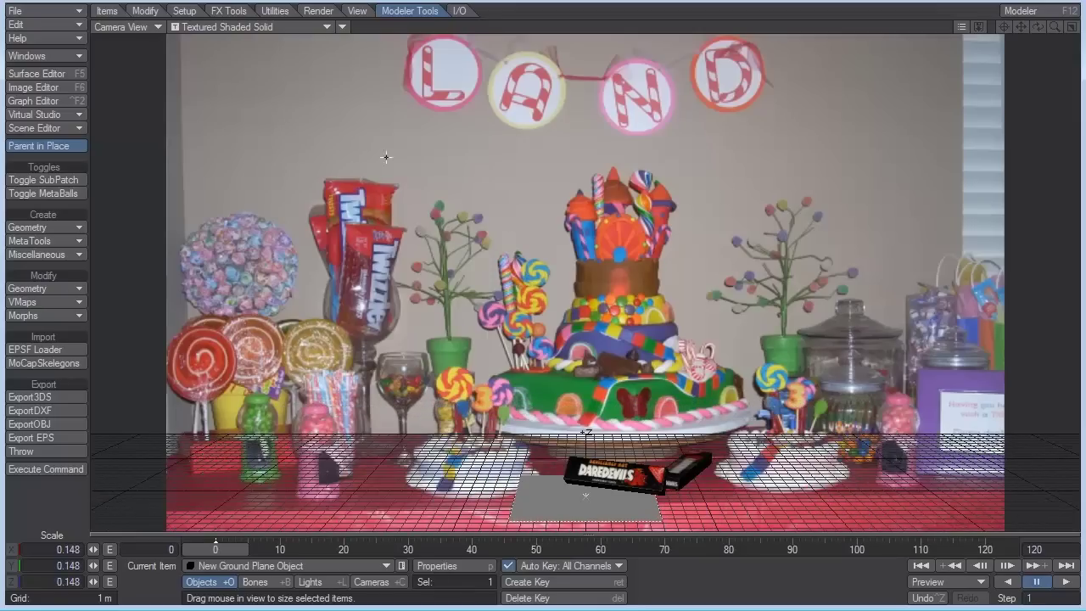
# - Centre the perspective view on the ground plane and move the plane toward the candy boxes, to about Z -276 mm
pyautogui.press('4')
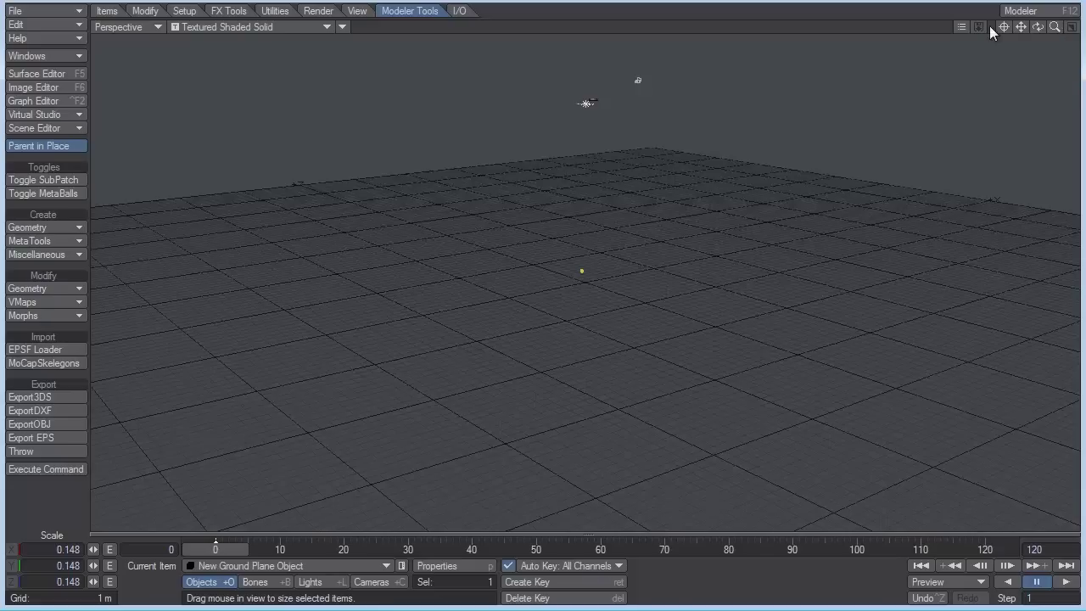
pyautogui.click(1005, 27)
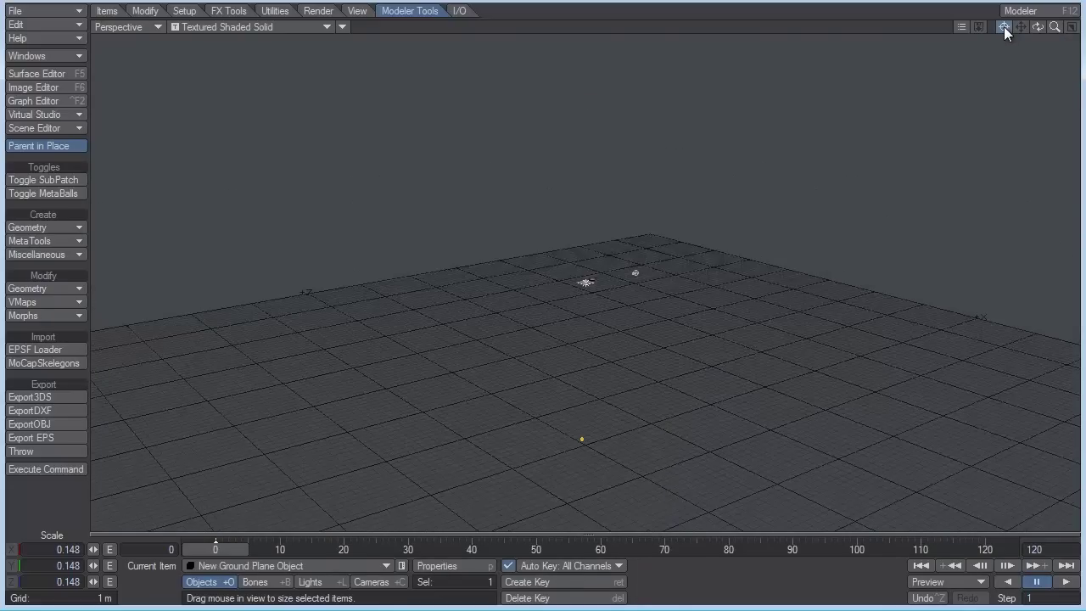
pyautogui.moveTo(1055, 31); pyautogui.dragTo(385, 158)
pyautogui.press('t')
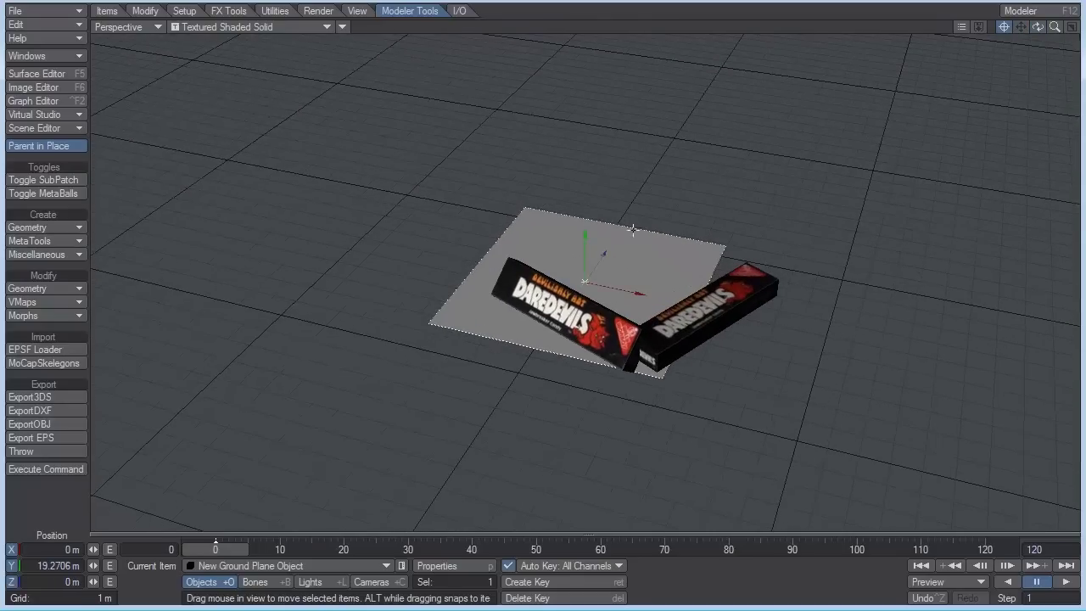
pyautogui.moveTo(618, 255); pyautogui.dragTo(623, 304)
# - In the back view, fit the ground plane under the boxes at about Y 19.67 m and lower the flat box to about Y 19.74 m
pyautogui.press('1')
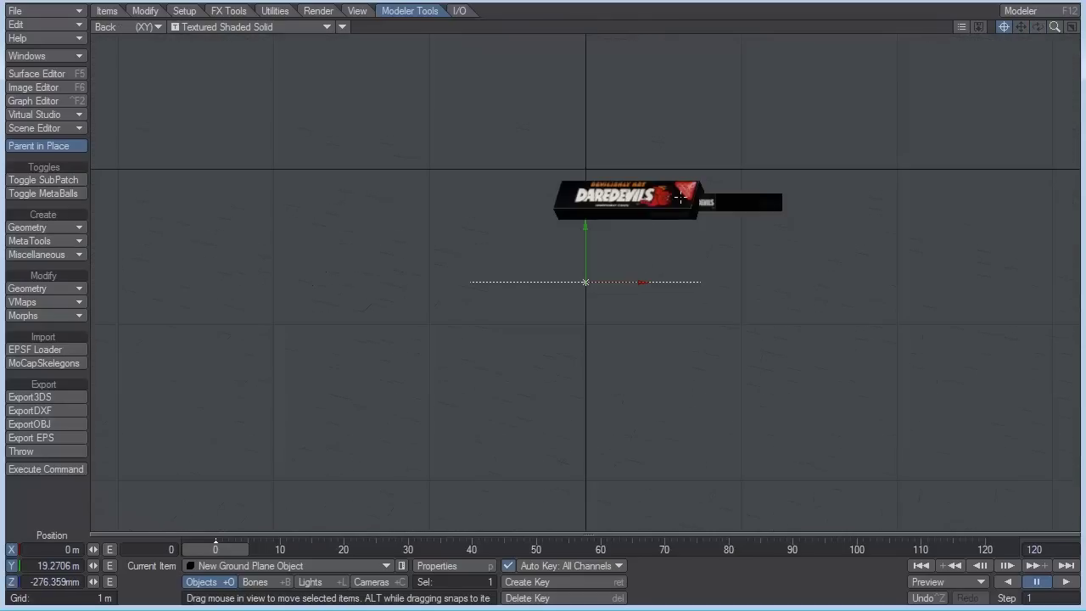
pyautogui.moveTo(606, 260); pyautogui.dragTo(689, 198)
pyautogui.moveTo(585, 284); pyautogui.dragTo(626, 285)
pyautogui.press('h')
pyautogui.press('t')
pyautogui.click(667, 260)
pyautogui.moveTo(585, 327); pyautogui.dragTo(585, 335)
# - In the top view, place the ground plane at about X 528 mm, Z -766 mm beneath both boxes and scale it to 0.150 in X and 0.112 in Z
pyautogui.press('2')
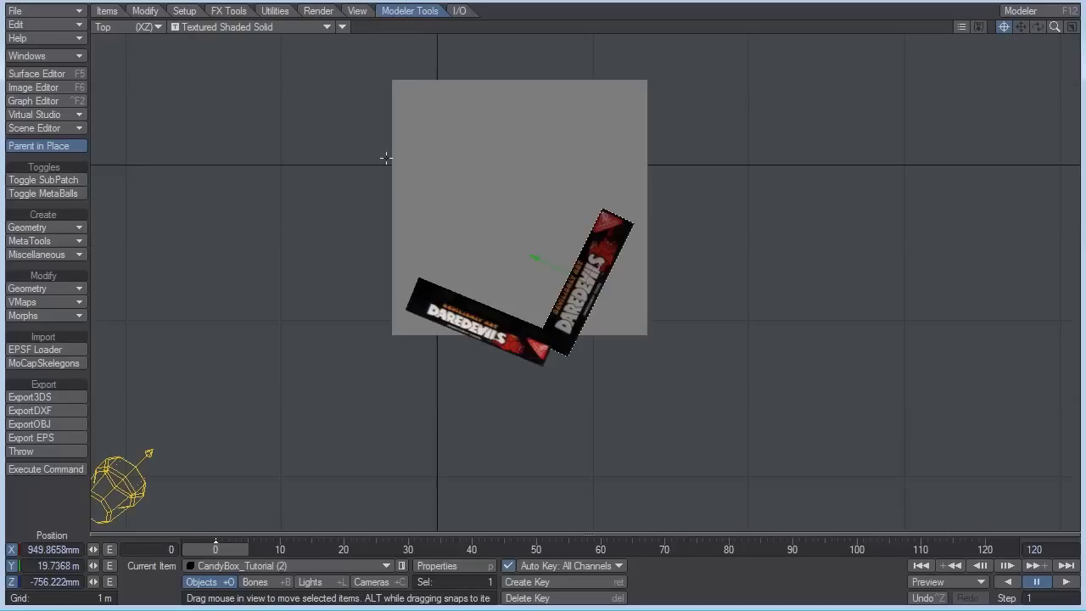
pyautogui.click(529, 159)
pyautogui.moveTo(585, 226); pyautogui.dragTo(584, 305)
pyautogui.hotkey('shift', 'h')
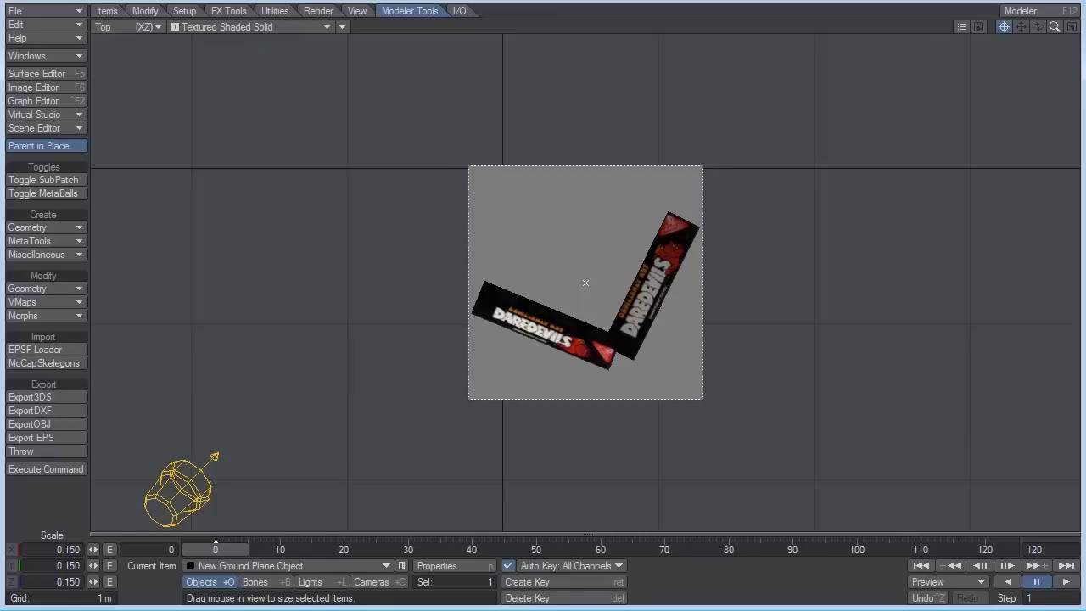
pyautogui.press('t')
pyautogui.moveTo(589, 248); pyautogui.dragTo(587, 246)
pyautogui.press('h')
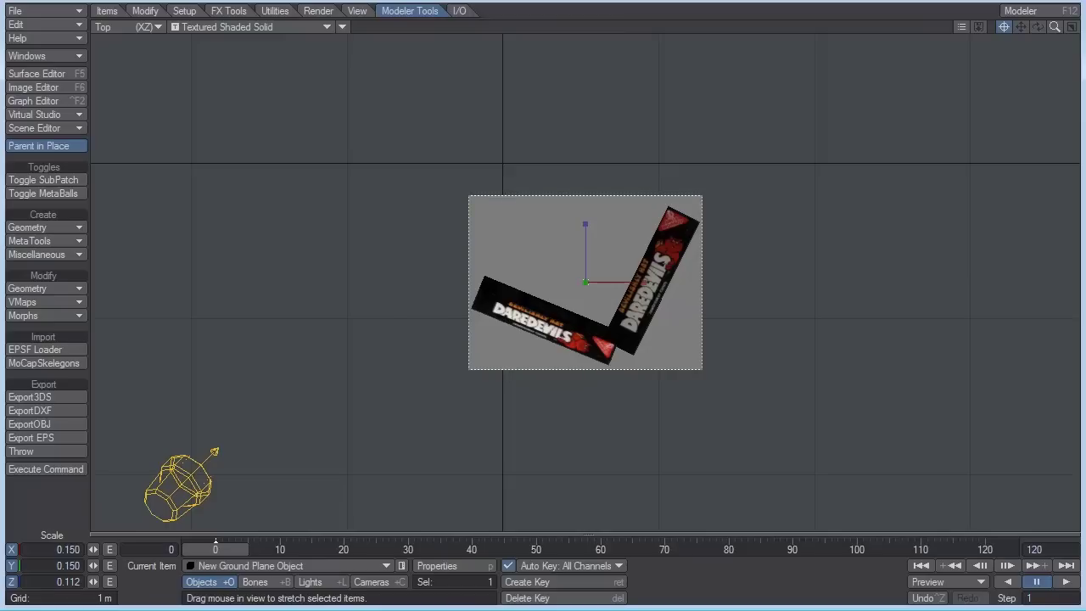
pyautogui.press('t')
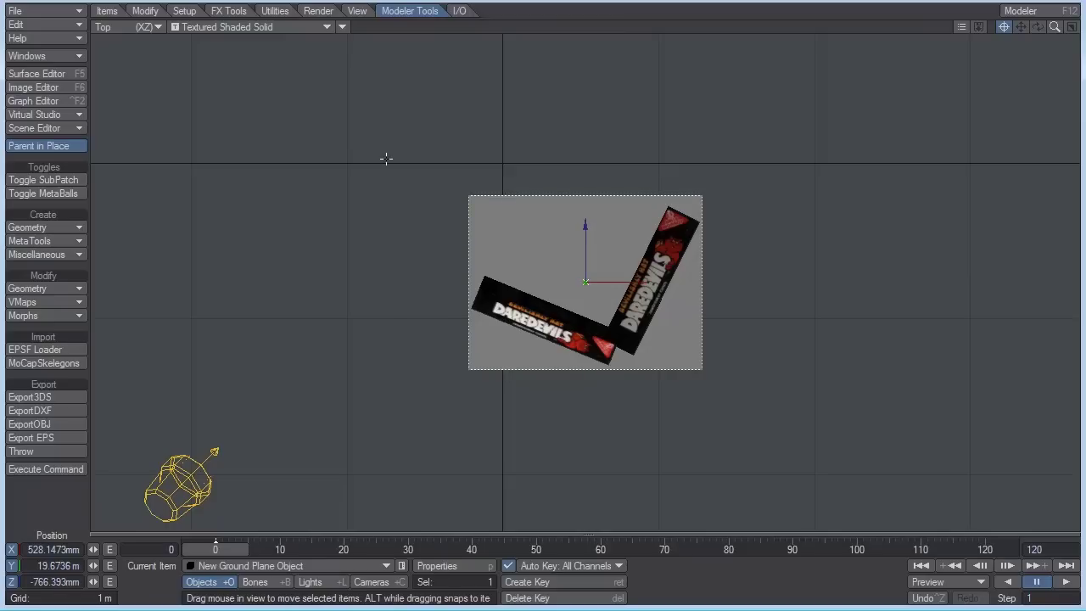
# - Show the boxes and ground plane through the camera with VPR rendering
pyautogui.press('6')
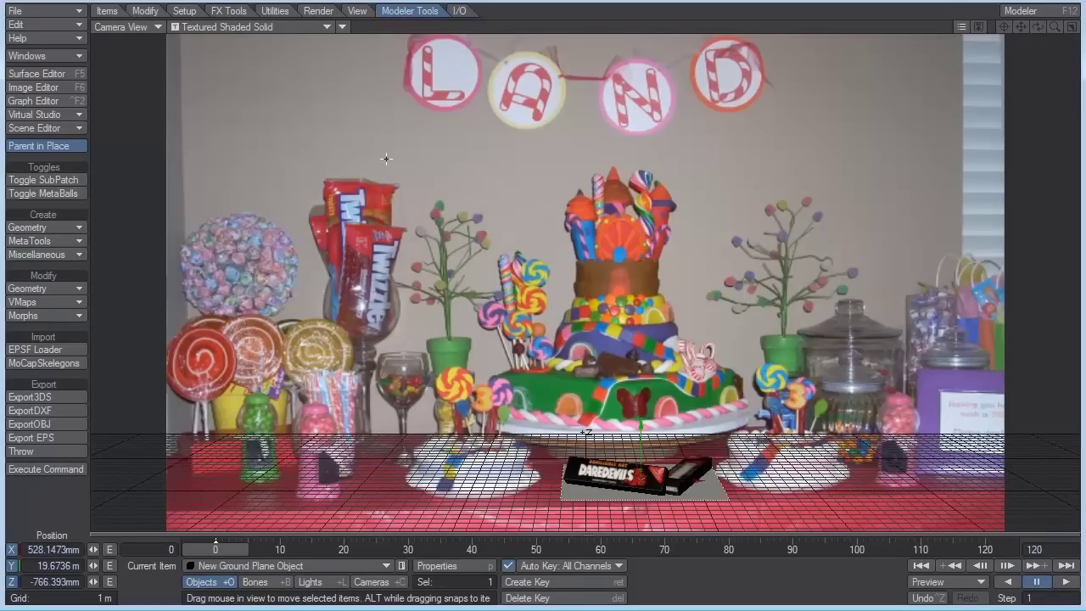
pyautogui.click(268, 27)
pyautogui.click(261, 51)
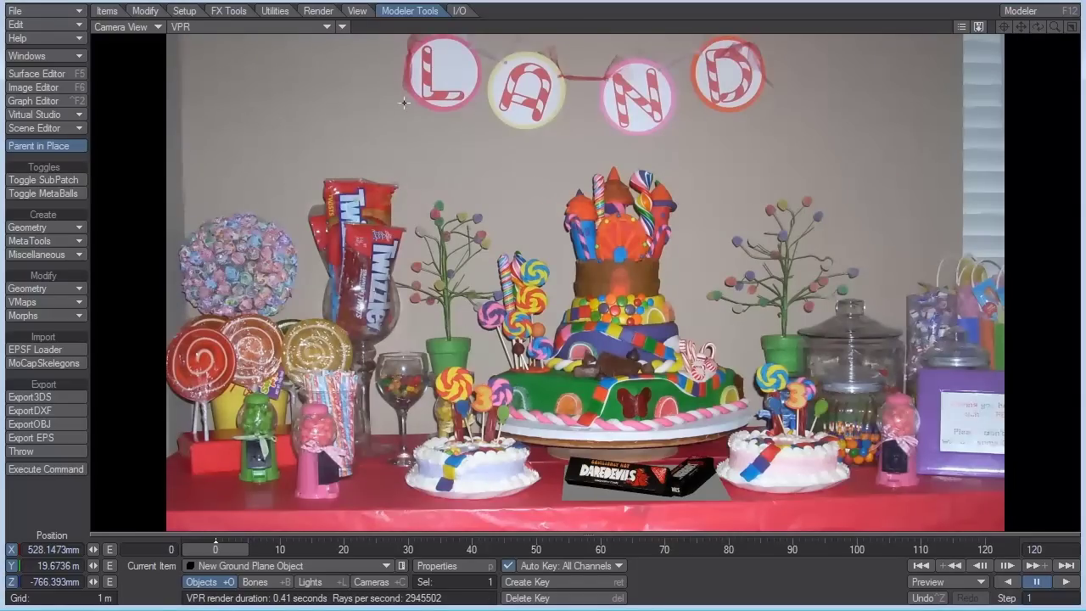
# - Render the current frame and inspect the candy boxes and ground plane against the tablecloth in the rendered image
pyautogui.click(320, 11)
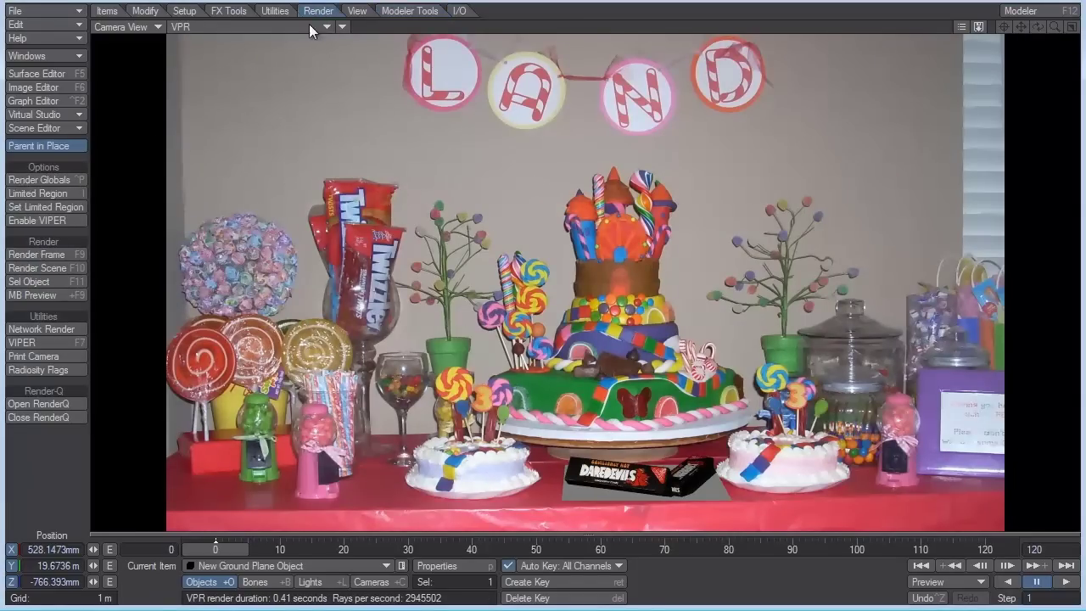
pyautogui.click(56, 255)
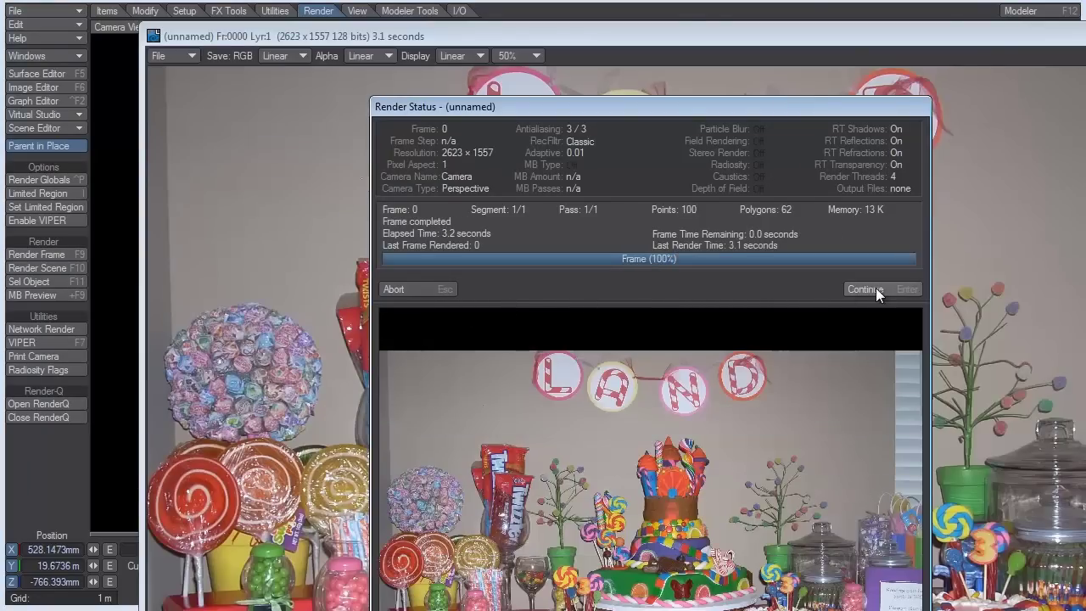
pyautogui.click(874, 289)
pyautogui.moveTo(152, 18); pyautogui.dragTo(273, 62)
pyautogui.moveTo(549, 306); pyautogui.dragTo(402, 196)
pyautogui.moveTo(664, 437); pyautogui.dragTo(509, 283)
pyautogui.moveTo(547, 55); pyautogui.dragTo(440, 22)
pyautogui.moveTo(231, 231); pyautogui.dragTo(540, 305)
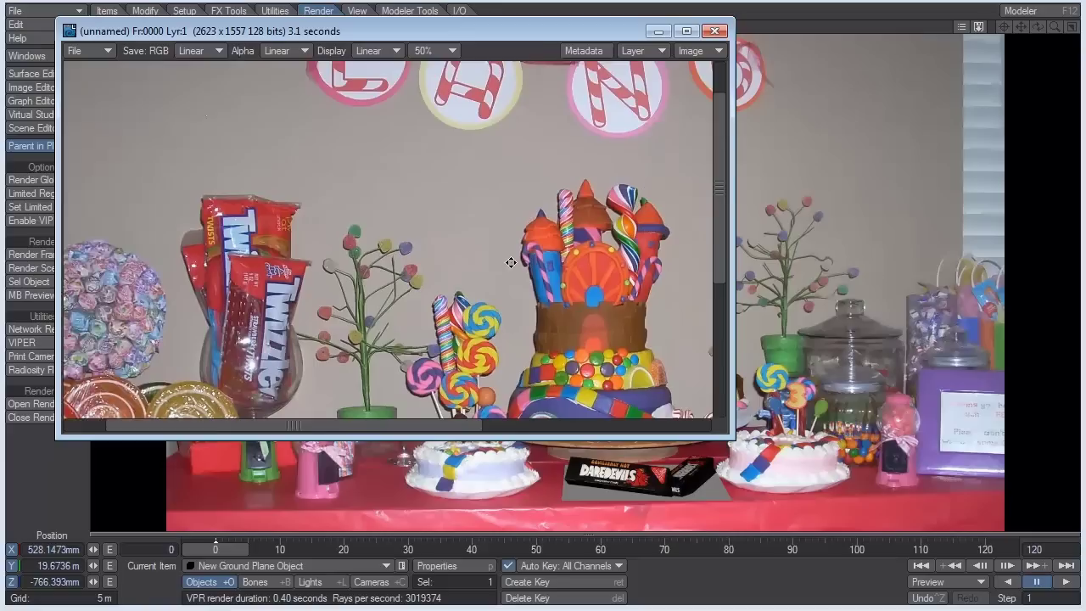
pyautogui.moveTo(462, 262); pyautogui.dragTo(728, 66)
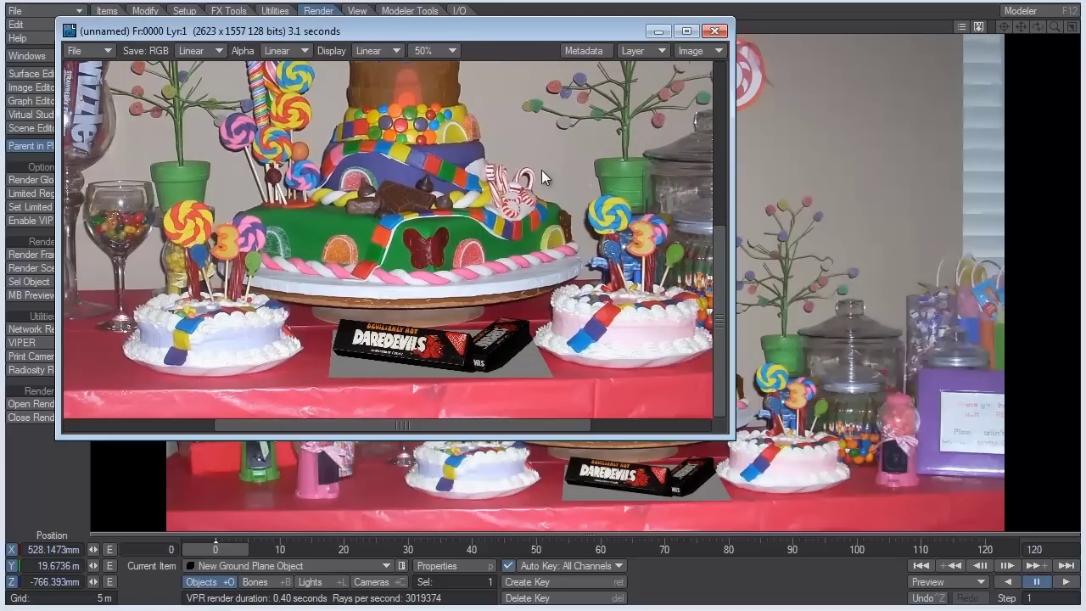
pyautogui.click(717, 32)
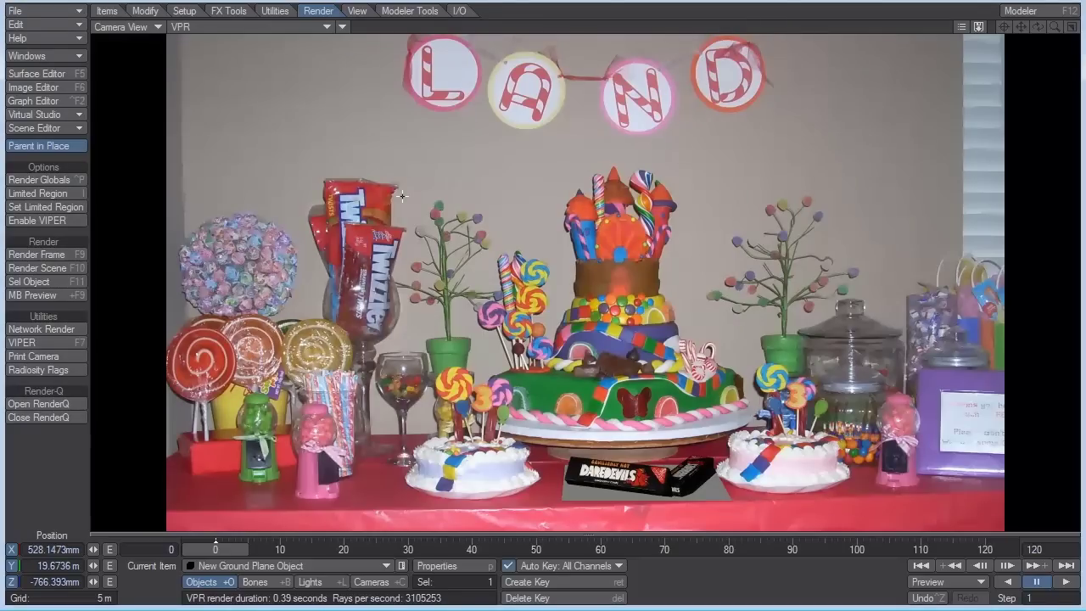
# - Give the Ground Plane surface's color an image map texture with Front projection
pyautogui.click(29, 73)
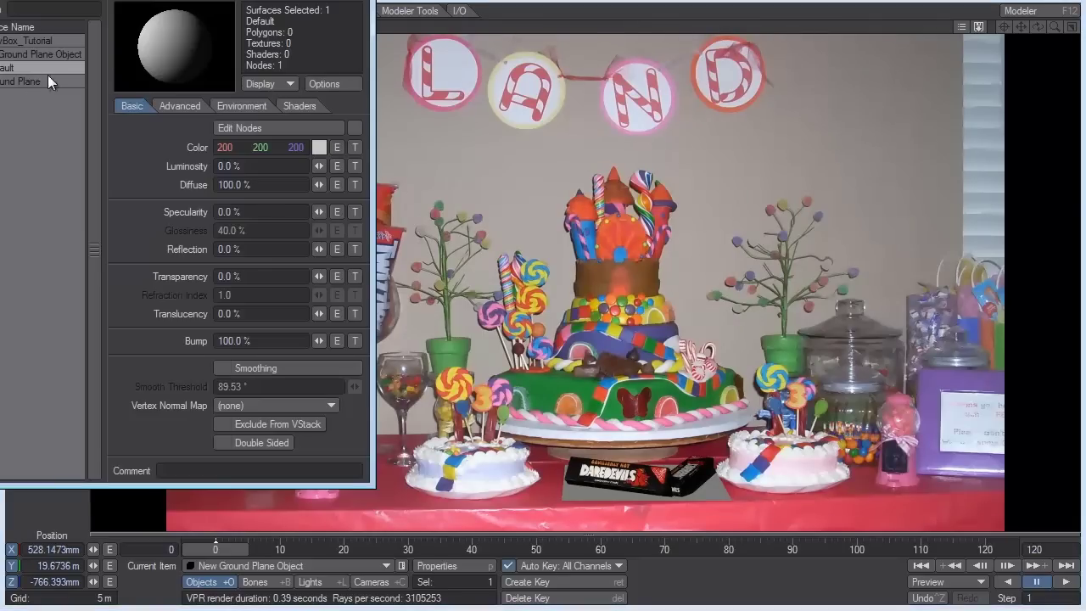
pyautogui.moveTo(156, 0); pyautogui.dragTo(334, 40)
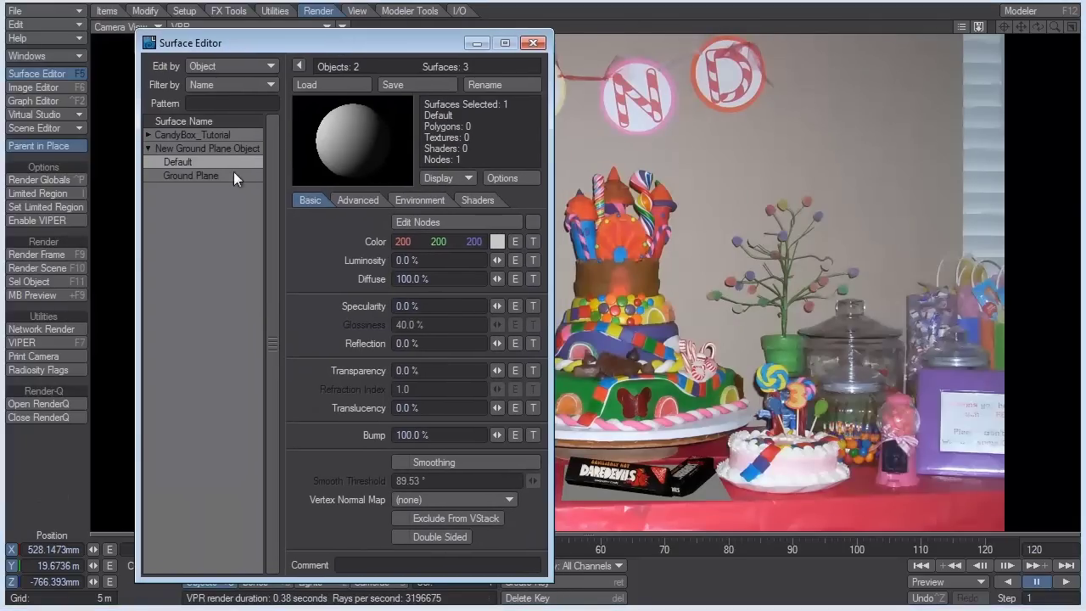
pyautogui.click(184, 175)
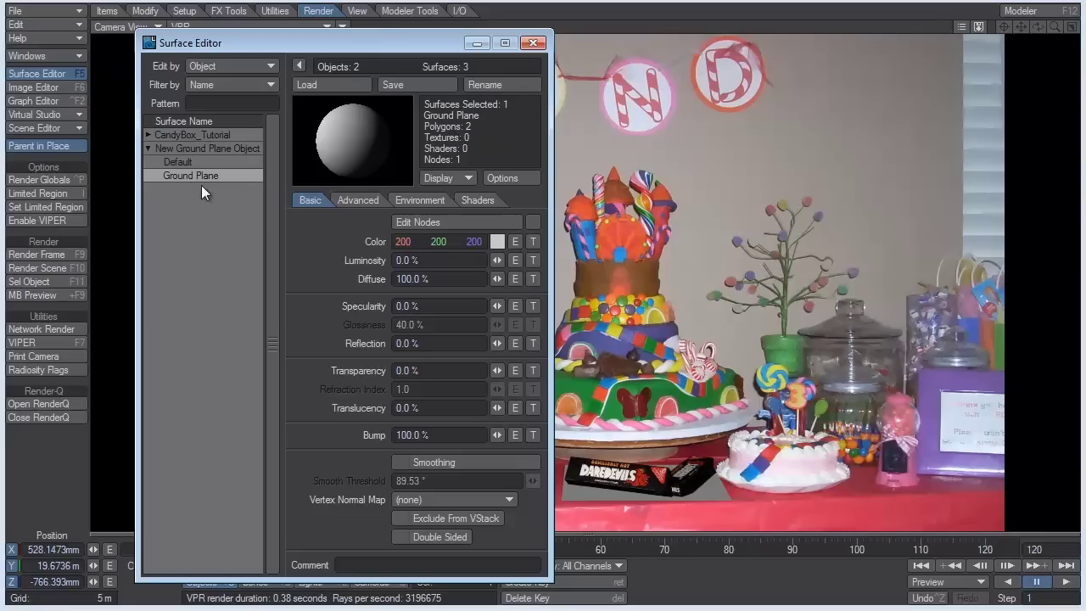
pyautogui.click(536, 240)
pyautogui.moveTo(314, 0); pyautogui.dragTo(477, 60)
pyautogui.click(496, 165)
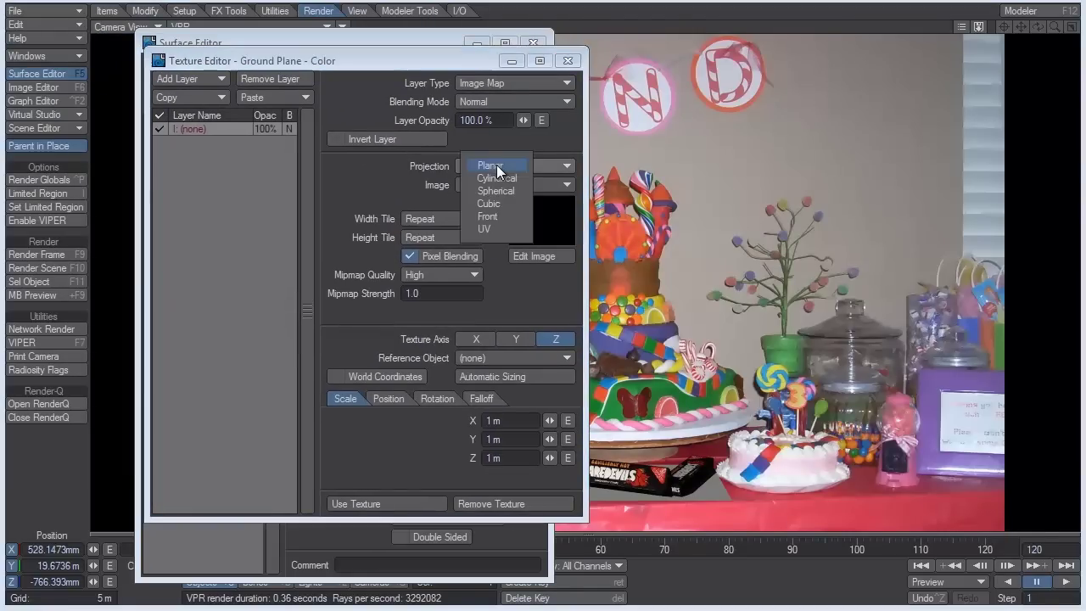
pyautogui.click(503, 212)
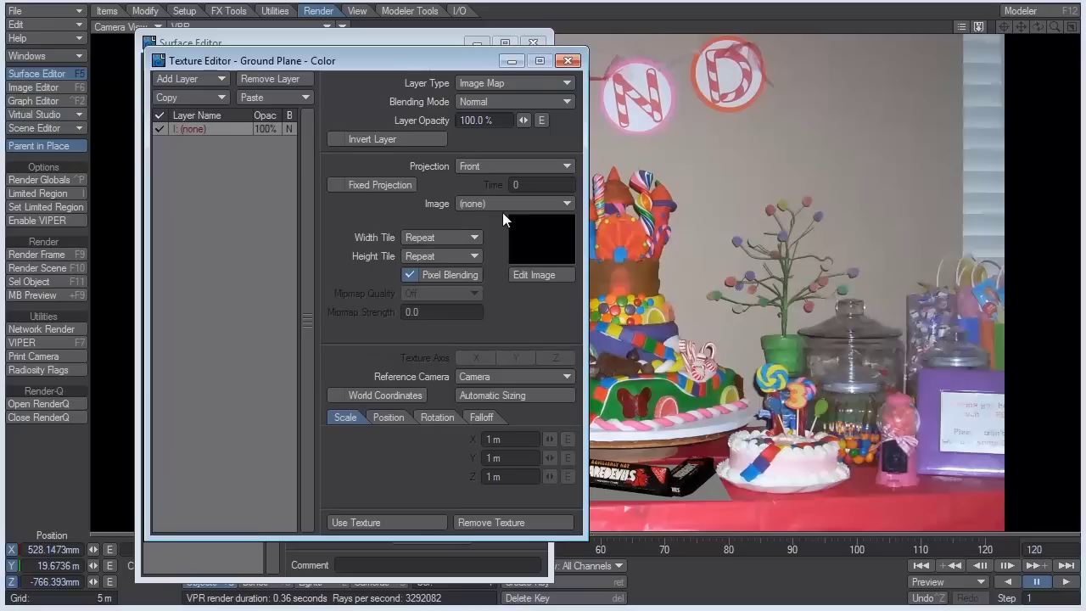
# - Assign candy-table2.jpg as the ground plane's texture image, disable Pixel Blending and apply the texture
pyautogui.click(495, 199)
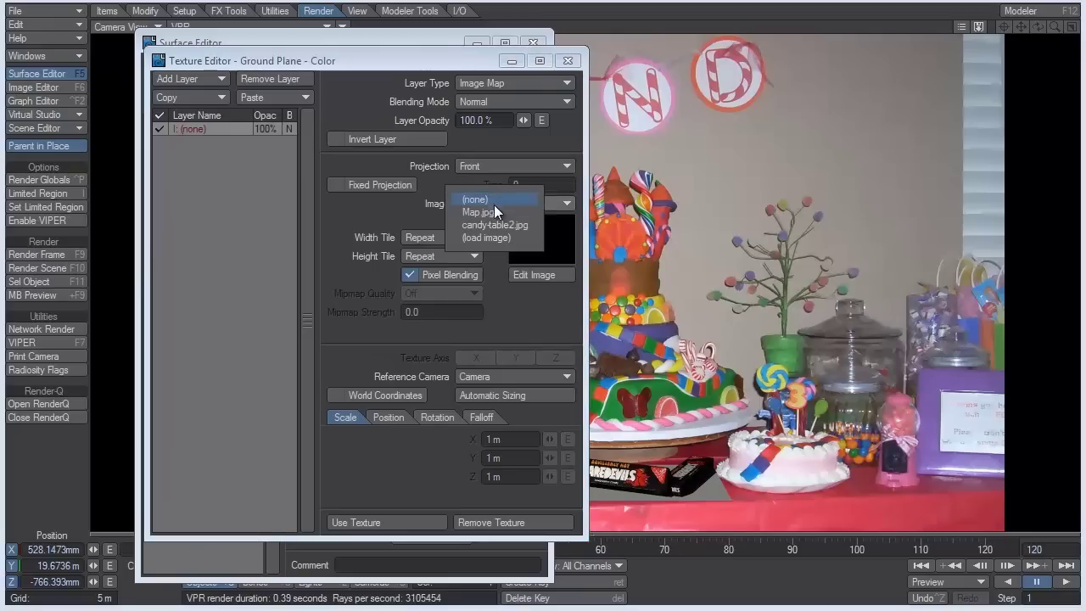
pyautogui.click(493, 223)
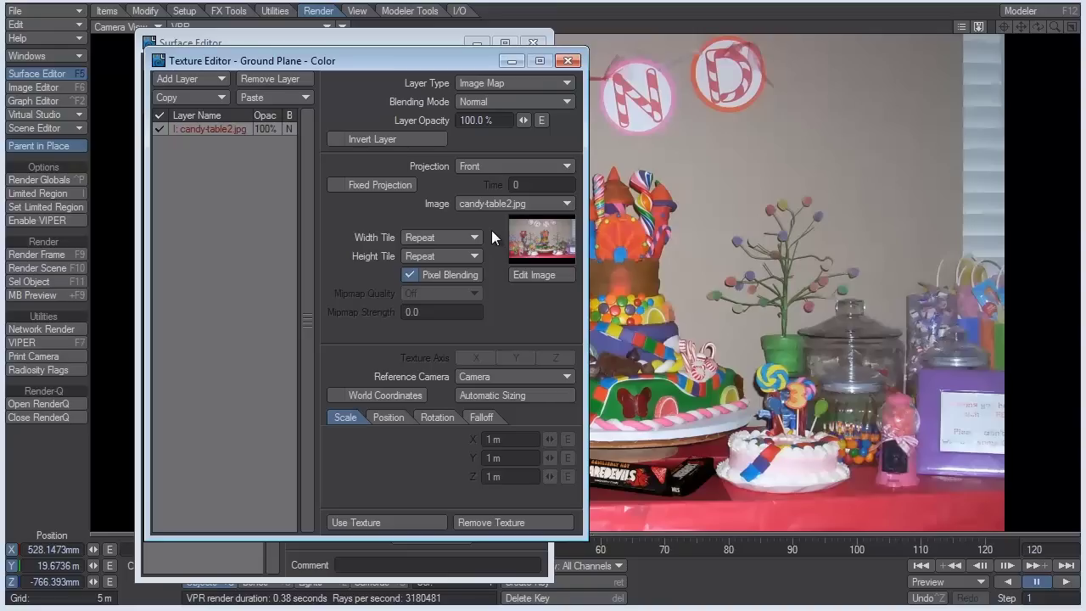
pyautogui.click(431, 275)
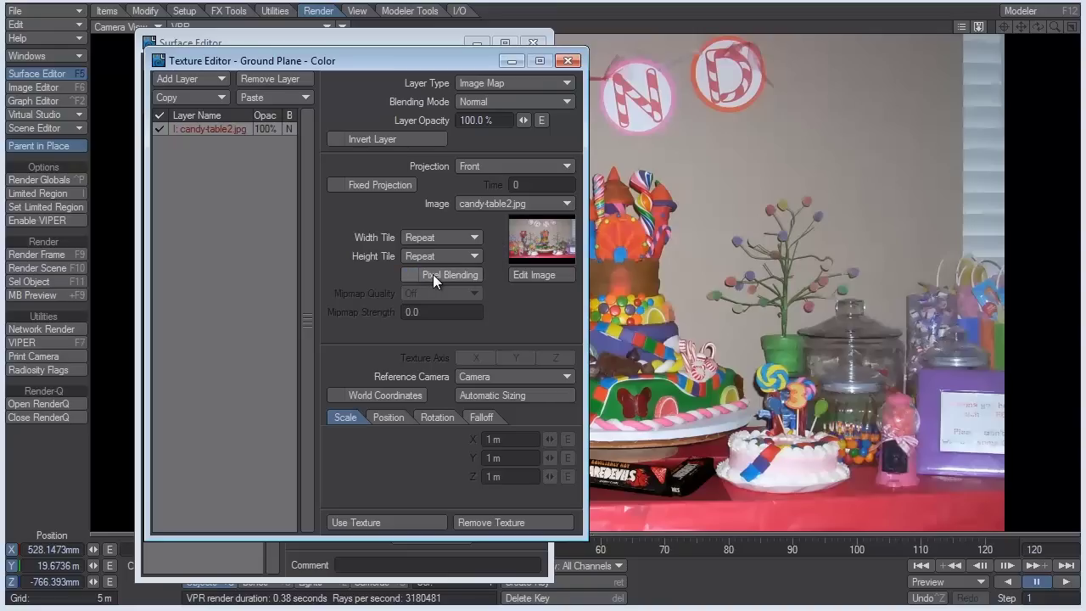
pyautogui.click(375, 523)
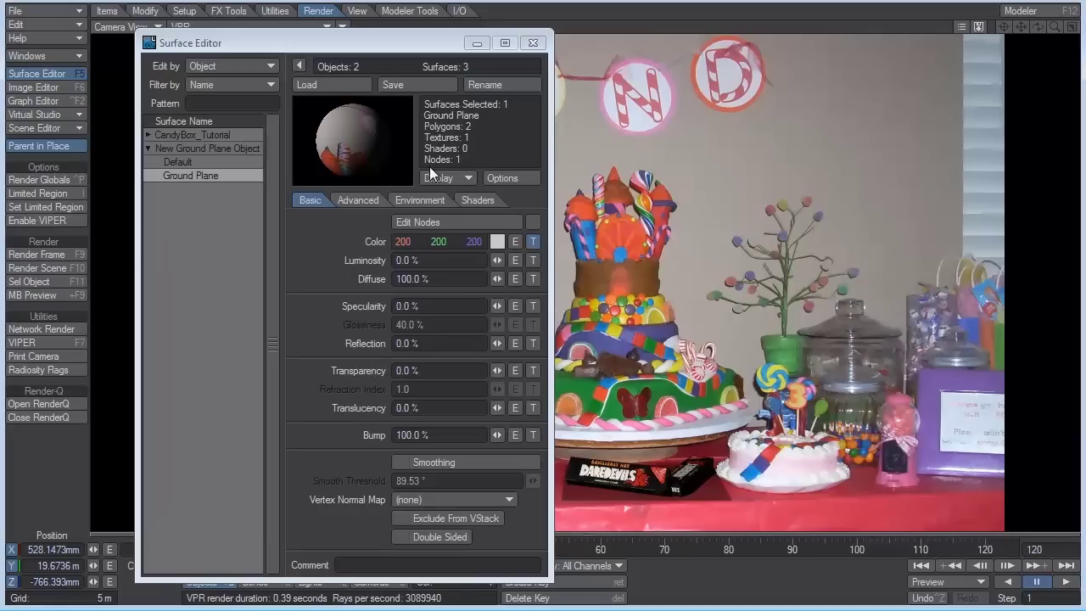
pyautogui.click(533, 42)
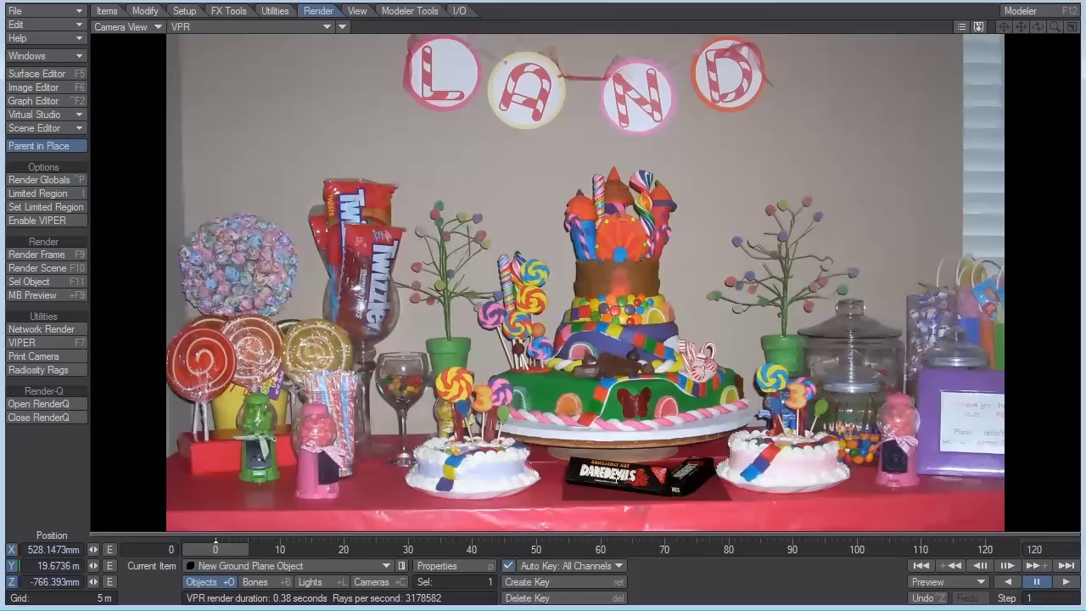
# - Select both CandyBox_Tutorial objects together with the New Ground Plane Object
pyautogui.click(285, 565)
pyautogui.click(392, 574)
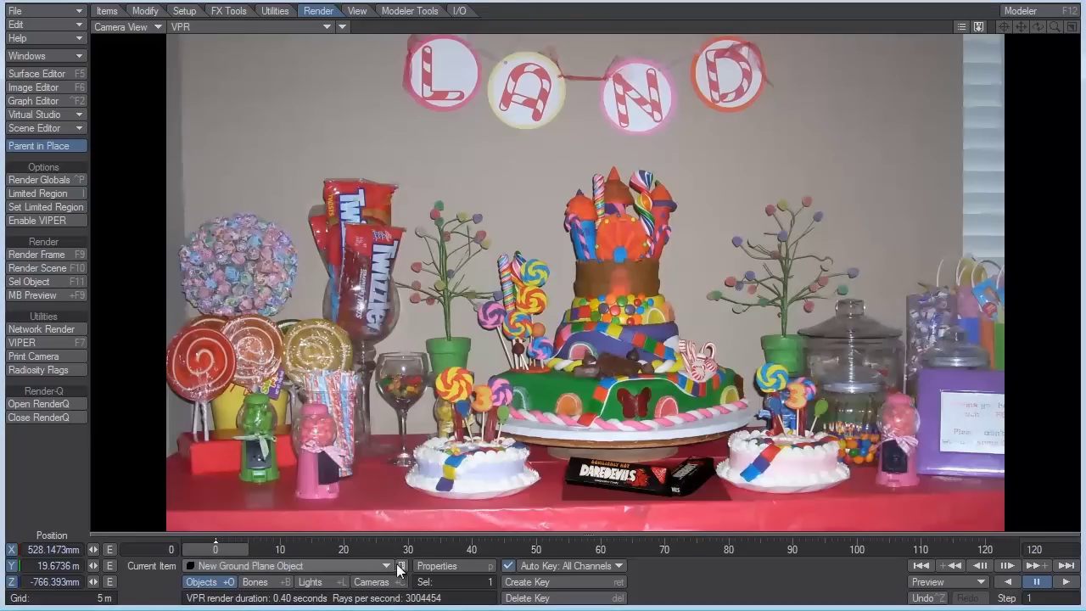
pyautogui.click(402, 566)
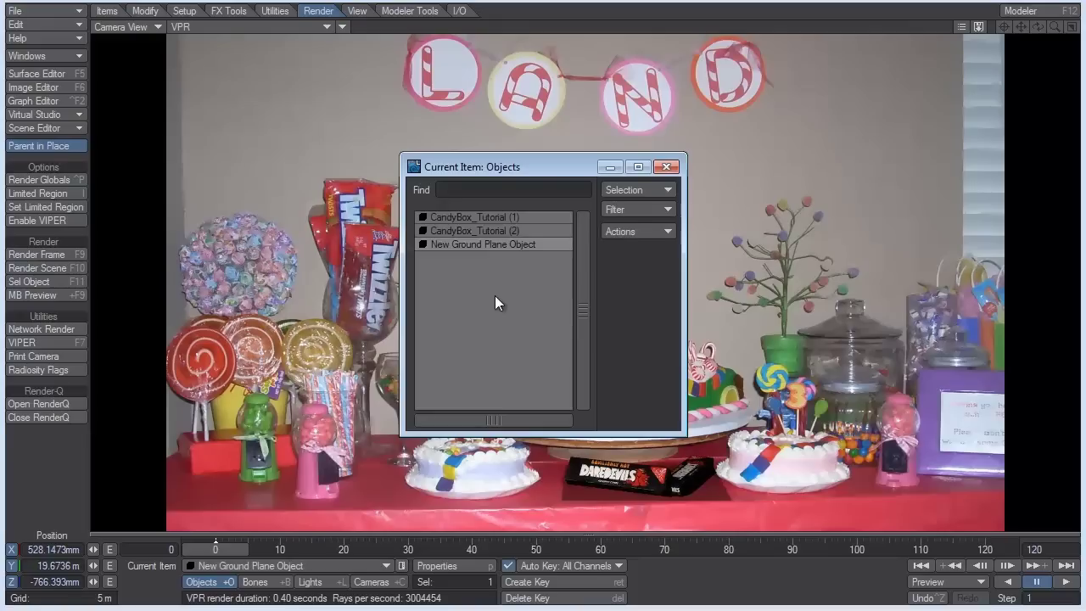
pyautogui.keyDown('shift'); pyautogui.click(489, 219); pyautogui.keyUp('shift')
pyautogui.click(666, 166)
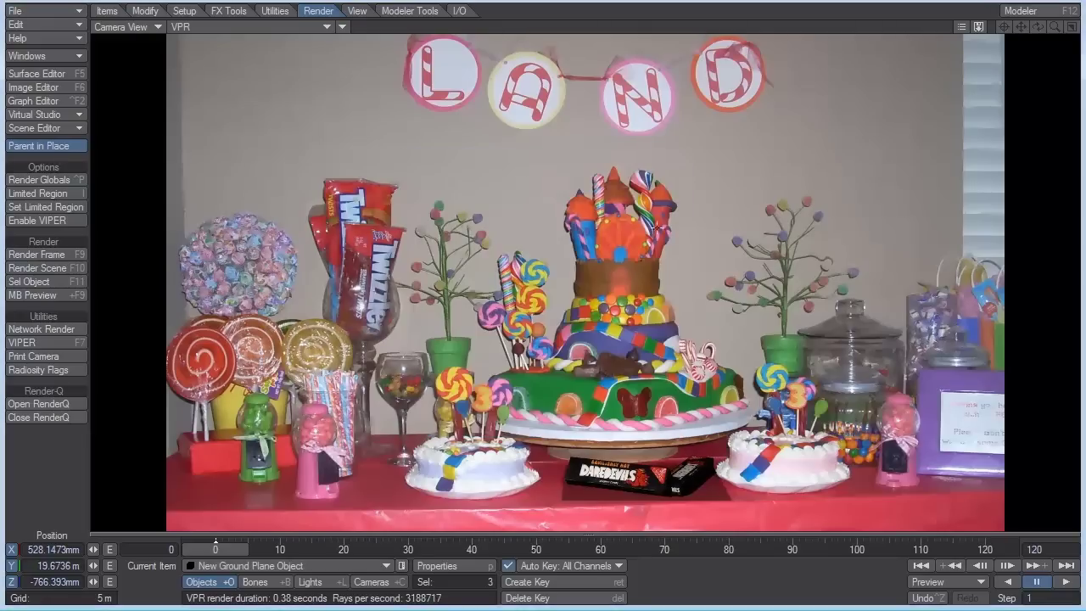
# - Move both boxes and the ground plane together to a ground plane X of about 488 mm, showing the VPR grid overlay only during the move
pyautogui.click(333, 26)
pyautogui.click(334, 31)
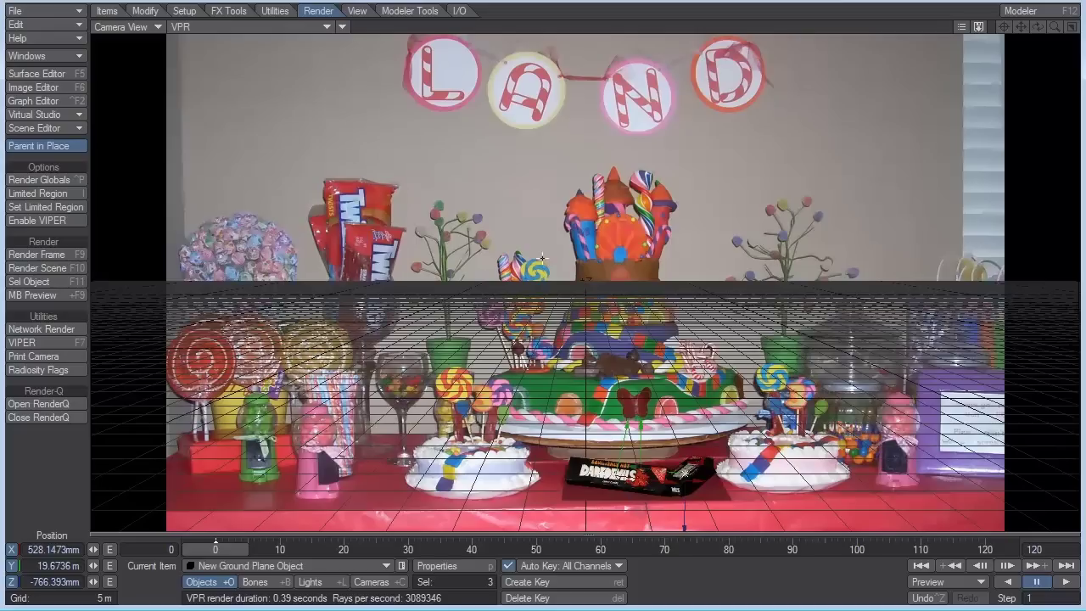
pyautogui.moveTo(700, 479); pyautogui.dragTo(692, 480)
pyautogui.hotkey('ctrl', 'z')
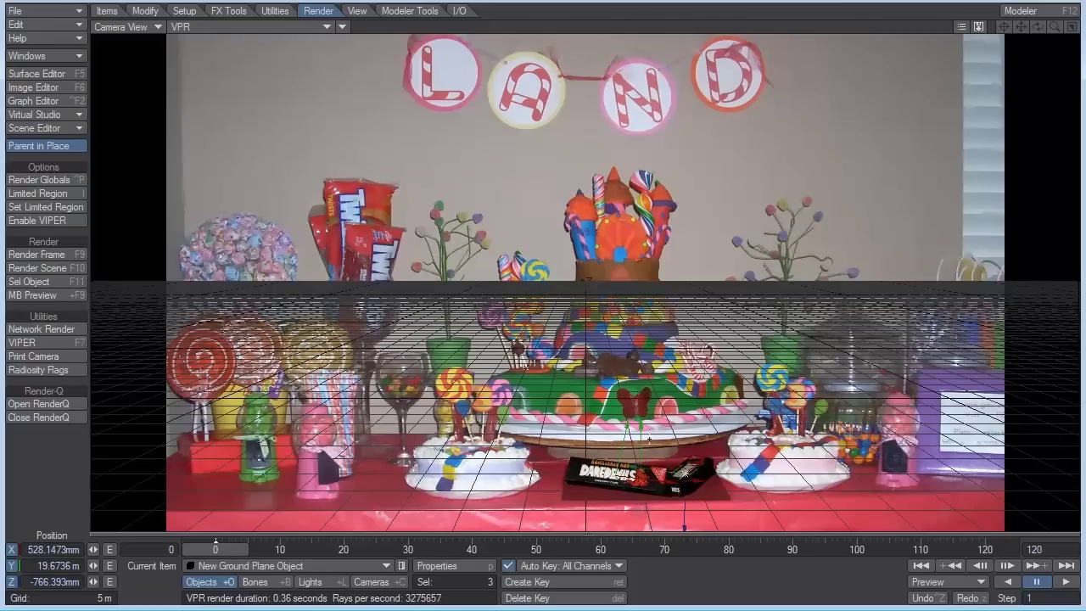
pyautogui.click(144, 11)
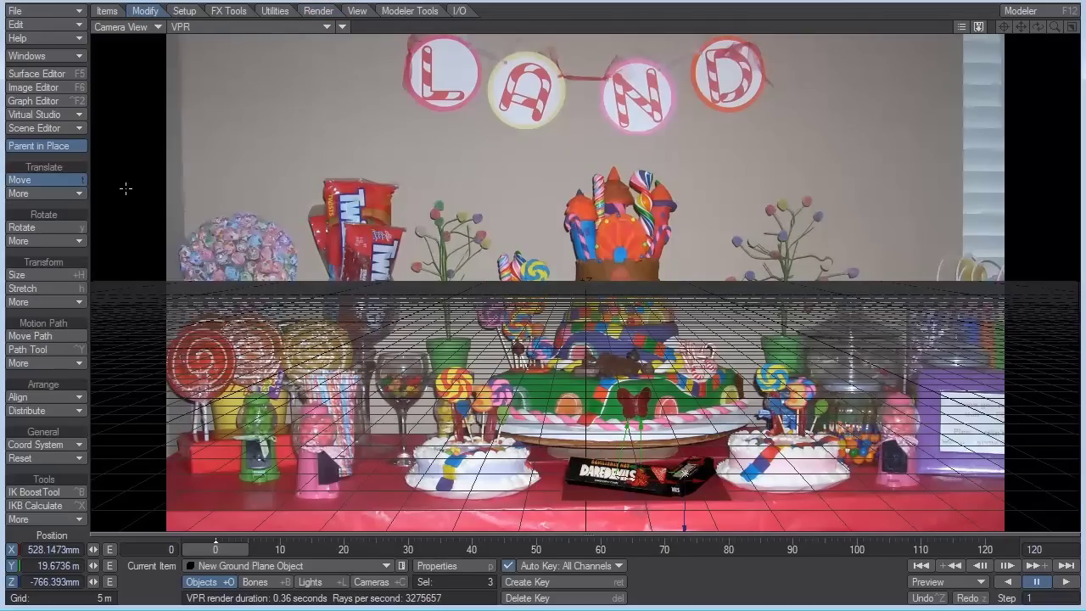
pyautogui.click(41, 442)
pyautogui.click(42, 431)
pyautogui.moveTo(684, 466); pyautogui.dragTo(679, 469)
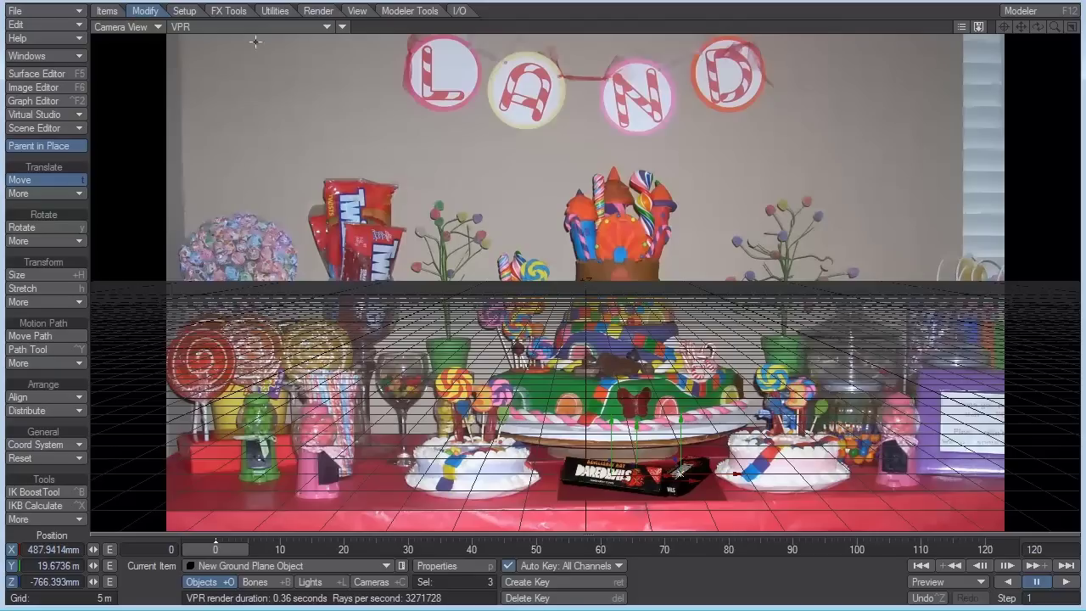
pyautogui.click(348, 26)
pyautogui.click(349, 27)
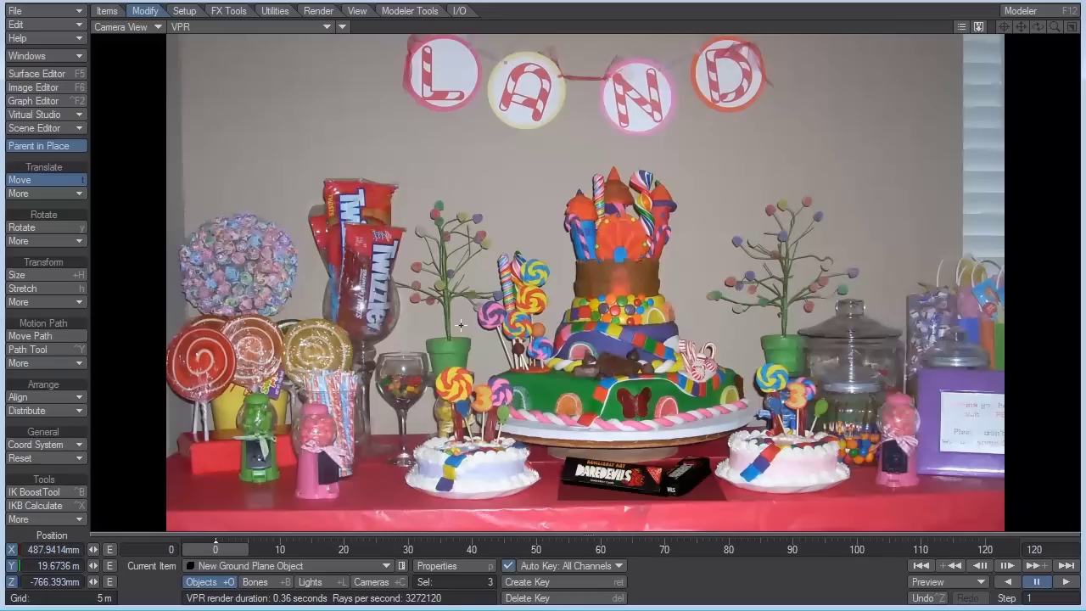
# - Select the light and view the scene through it in Textured Shaded Solid mode
pyautogui.click(312, 582)
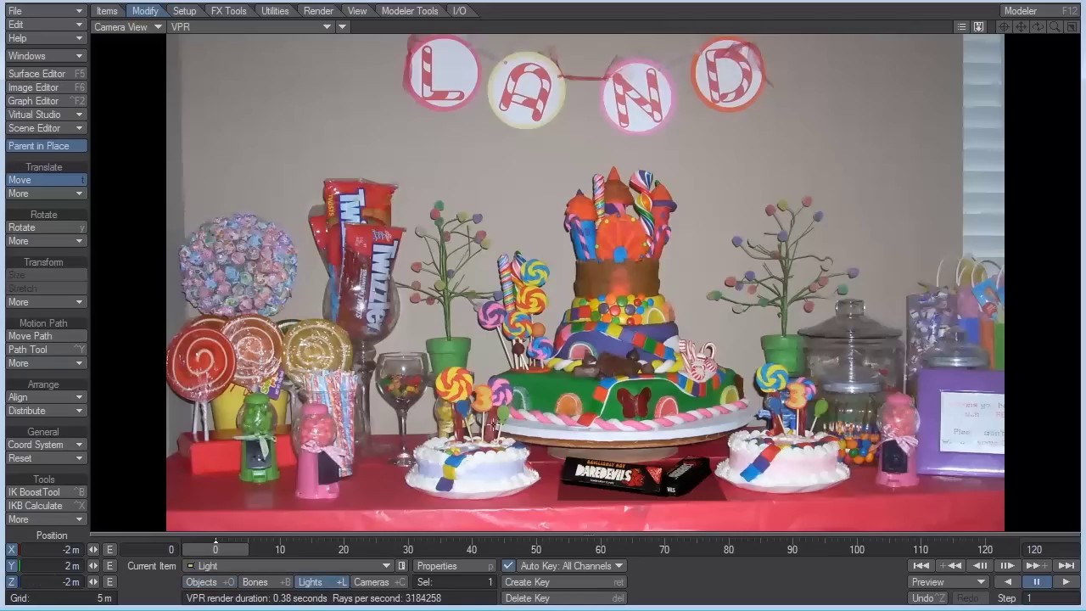
pyautogui.press('5')
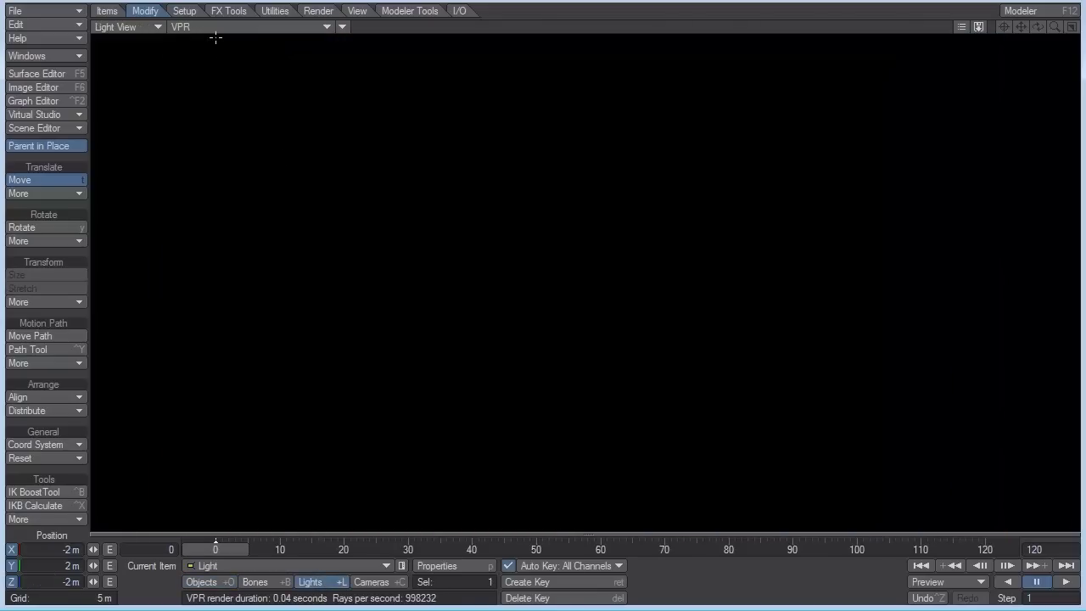
pyautogui.click(216, 30)
pyautogui.click(216, 7)
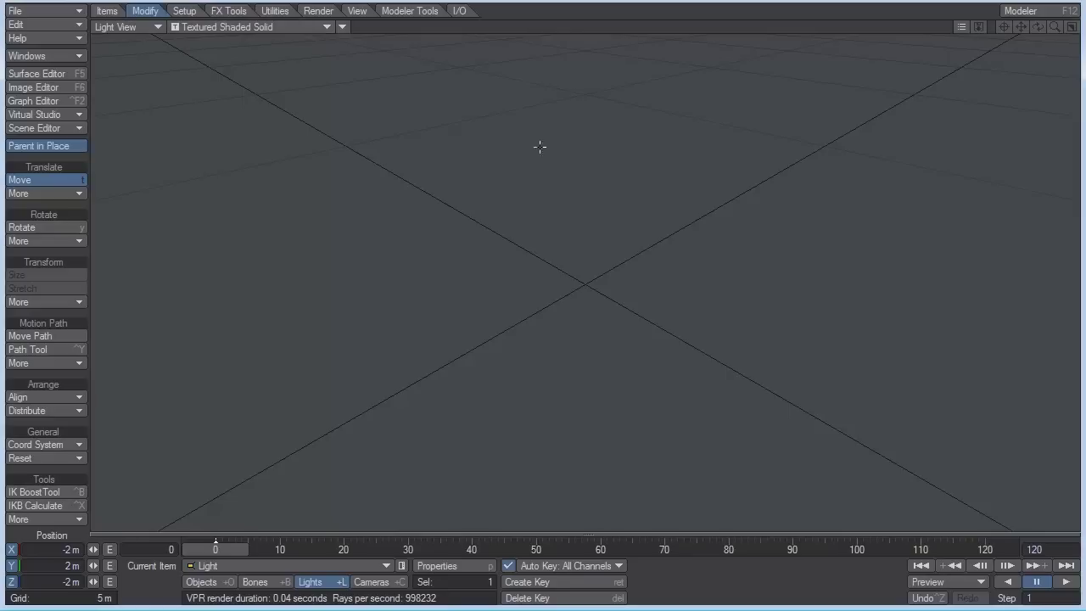
# - Raise the light and rotate it to about heading 21.90° and pitch 41.60° so the candy boxes come into its view
pyautogui.moveTo(631, 270); pyautogui.dragTo(631, 64, button='right')
pyautogui.moveTo(631, 270); pyautogui.dragTo(634, 290)
pyautogui.moveTo(293, 136); pyautogui.dragTo(384, 158)
pyautogui.press('y')
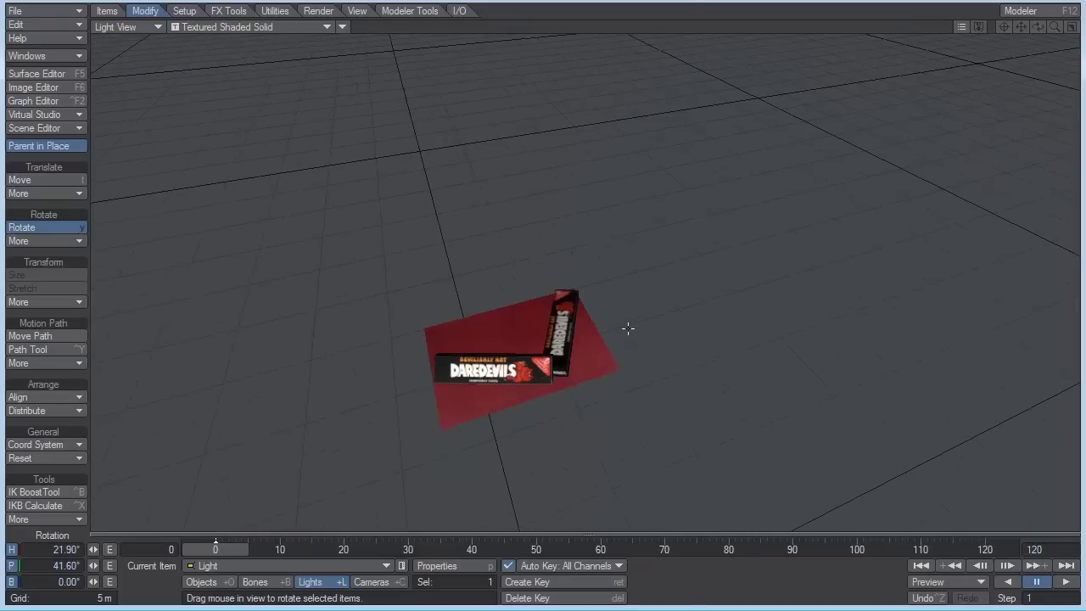
# - Change the viewport layout to Double Vertical
pyautogui.press('d')
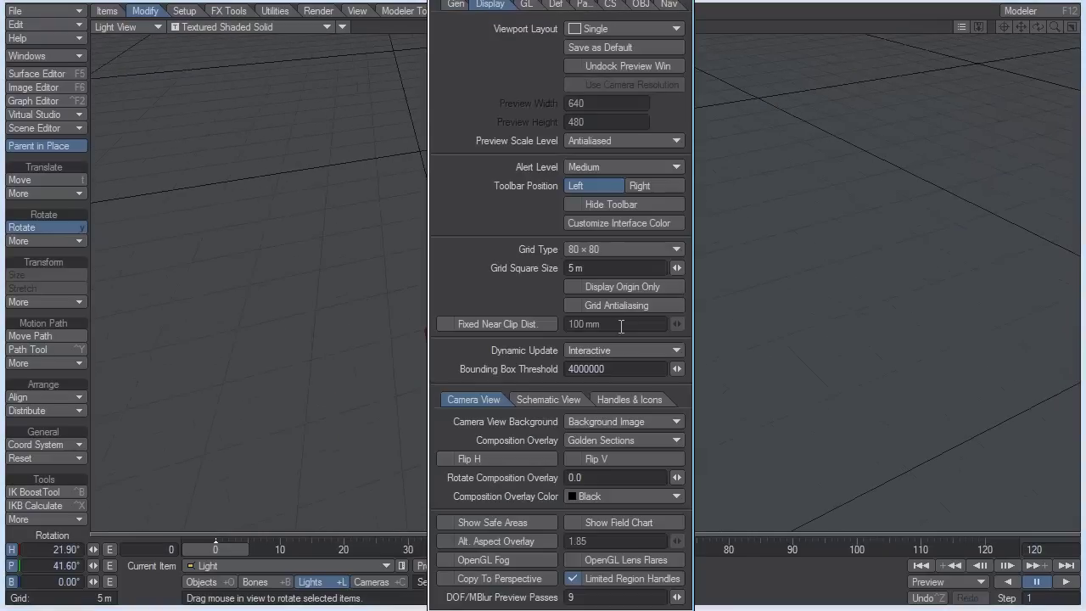
pyautogui.click(599, 29)
pyautogui.click(603, 38)
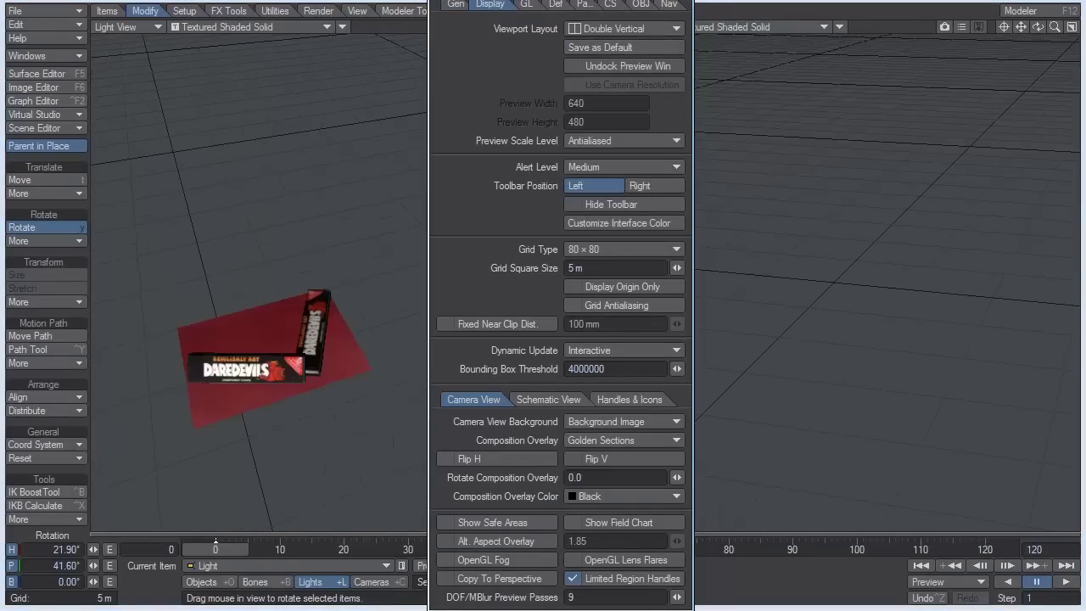
pyautogui.press('d')
# - Set one viewport to a VPR-rendered Camera View and the other to the Light View
pyautogui.click(287, 28)
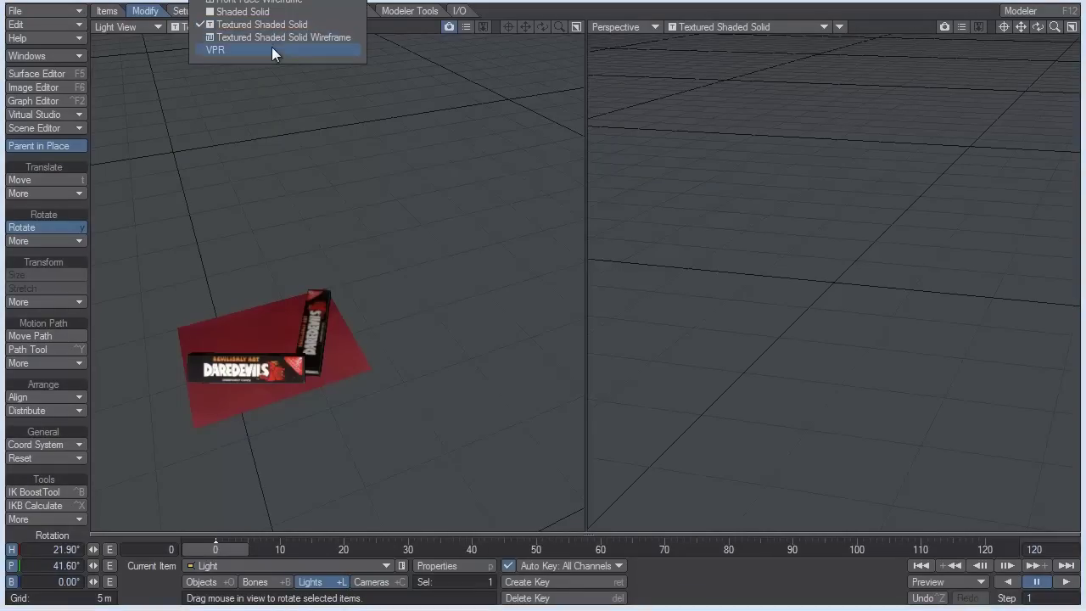
pyautogui.click(272, 51)
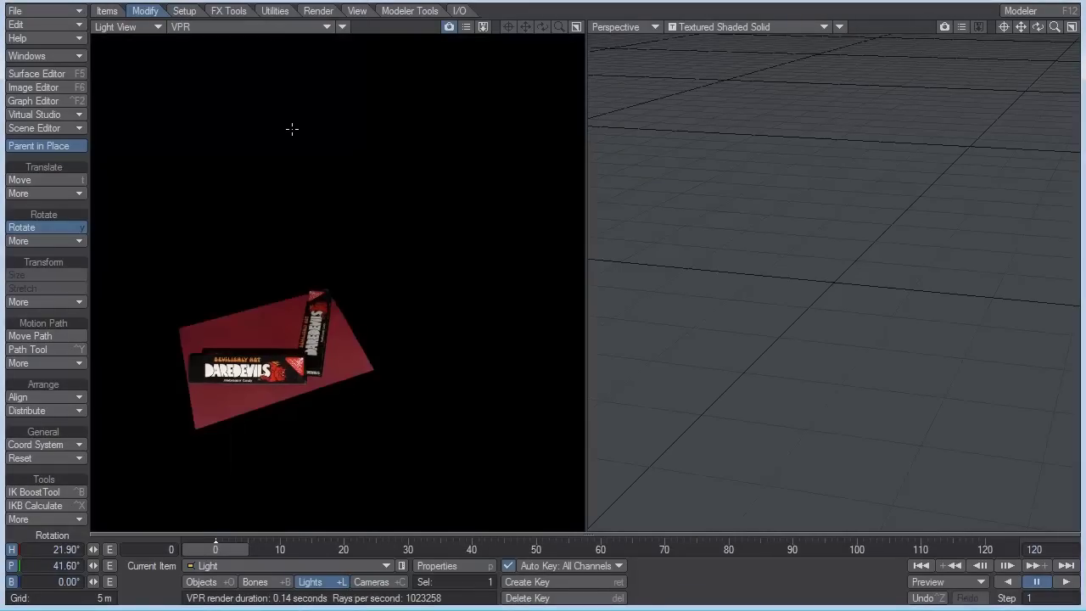
pyautogui.press('6')
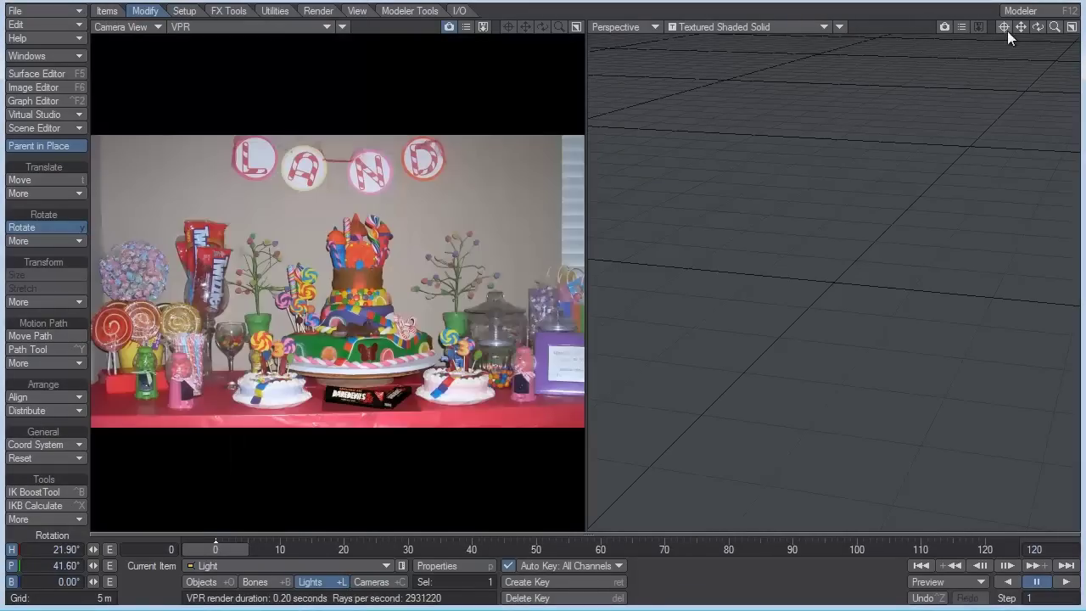
pyautogui.click(642, 32)
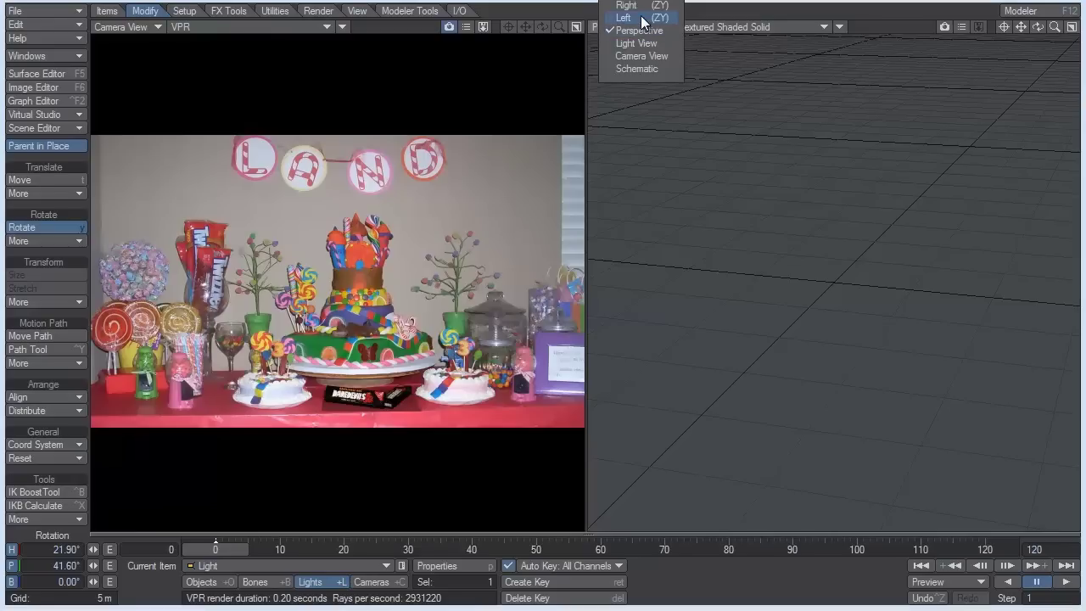
pyautogui.click(645, 43)
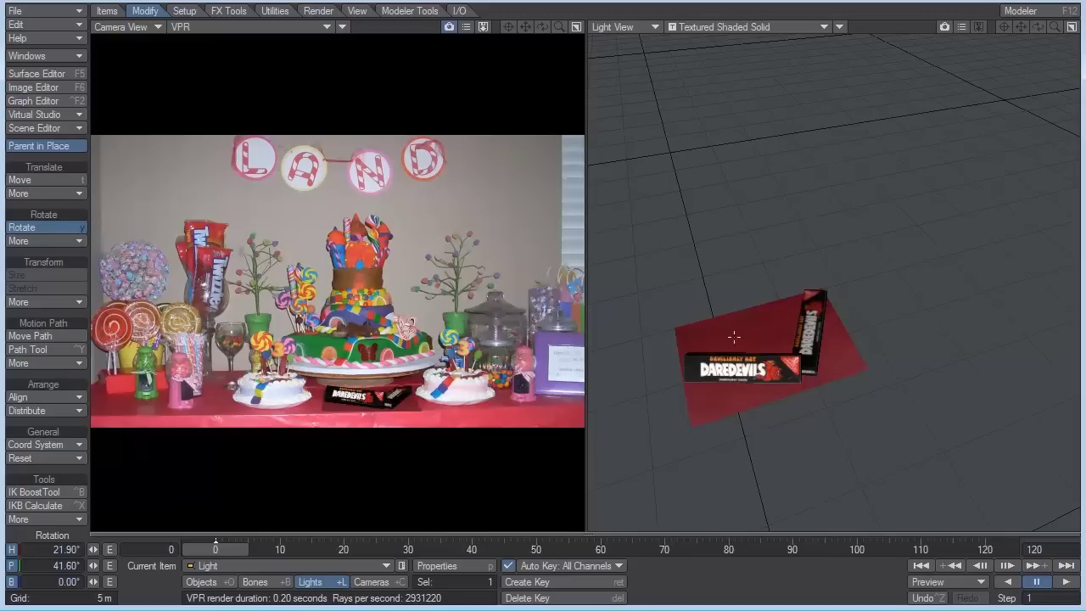
# - Rotate and move the light above the boxes to about X 1.29 m, Y 26.4 m, Z -1.46 m
pyautogui.moveTo(806, 303); pyautogui.dragTo(776, 360)
pyautogui.press('t')
pyautogui.moveTo(776, 361); pyautogui.dragTo(775, 310, button='right')
pyautogui.moveTo(776, 310); pyautogui.dragTo(793, 286)
pyautogui.press('y')
pyautogui.press('t')
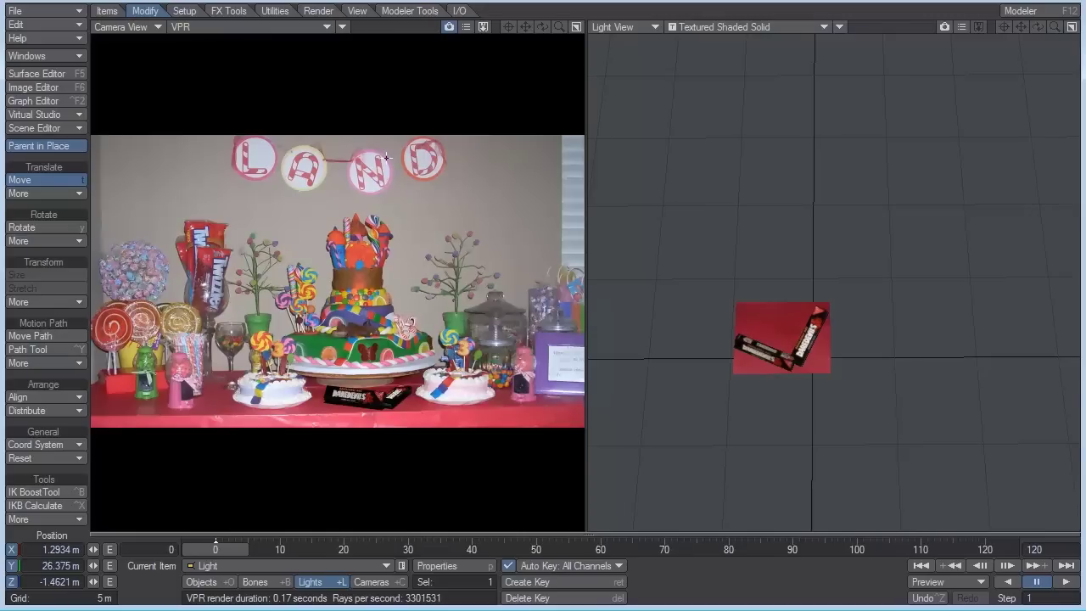
# - Move the light slightly so the candy boxes sit lower in its view
pyautogui.moveTo(805, 367); pyautogui.dragTo(781, 356)
pyautogui.press('y')
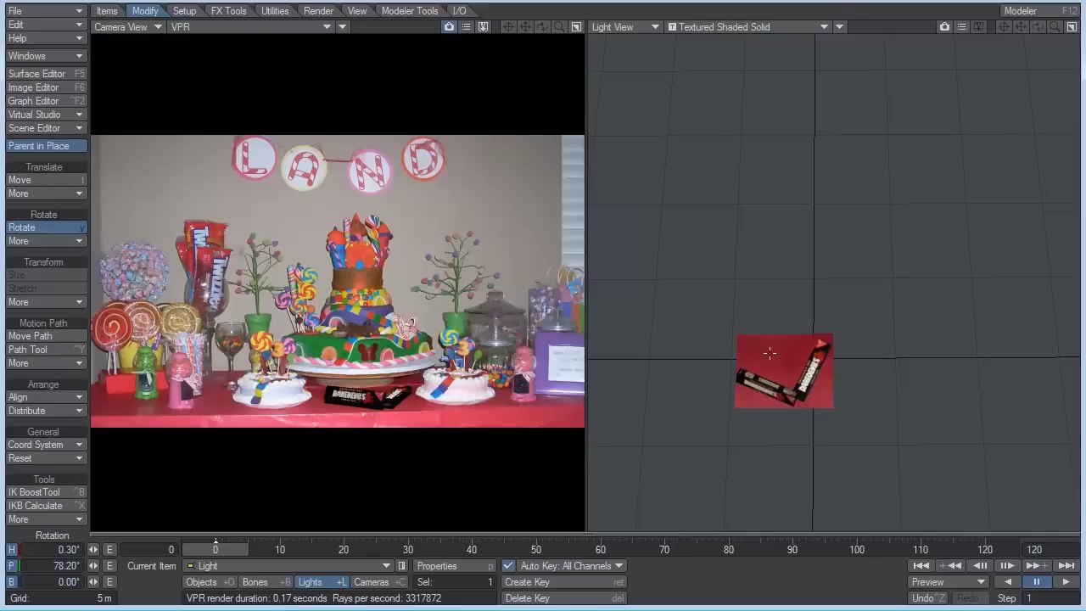
# - Exclude both candy boxes, CandyBox_Tutorial (1) and (2), from the distant light's illumination
pyautogui.press('p')
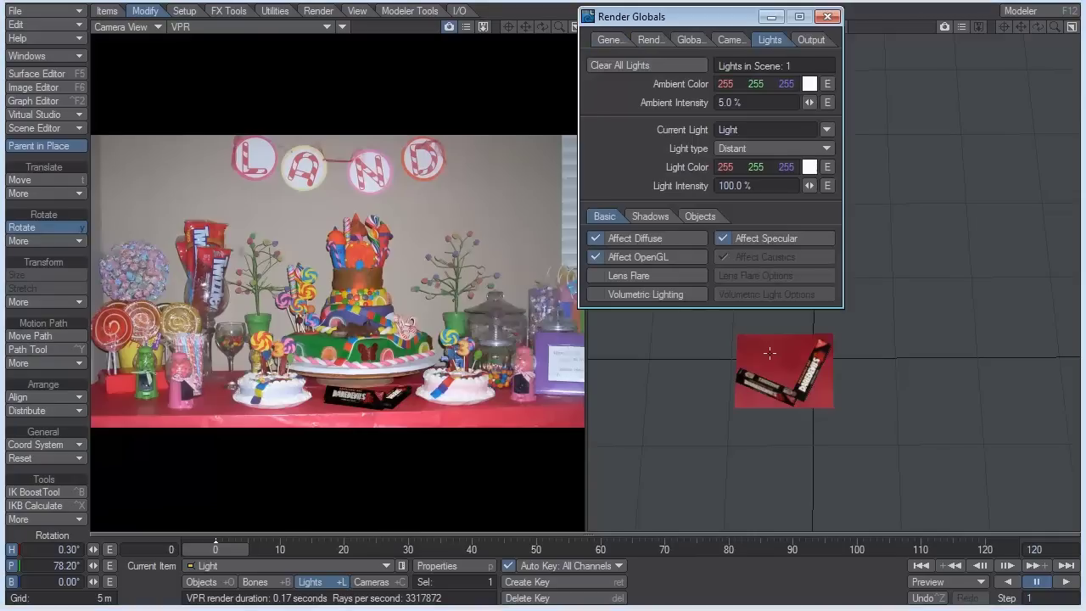
pyautogui.click(828, 16)
pyautogui.press('p')
pyautogui.click(701, 217)
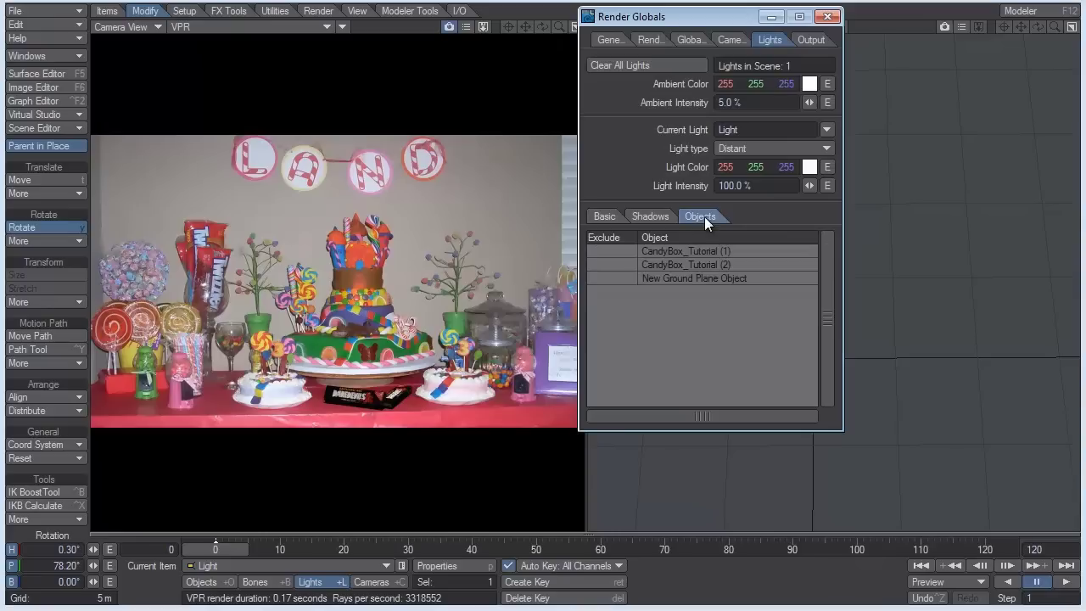
pyautogui.click(598, 250)
pyautogui.click(598, 264)
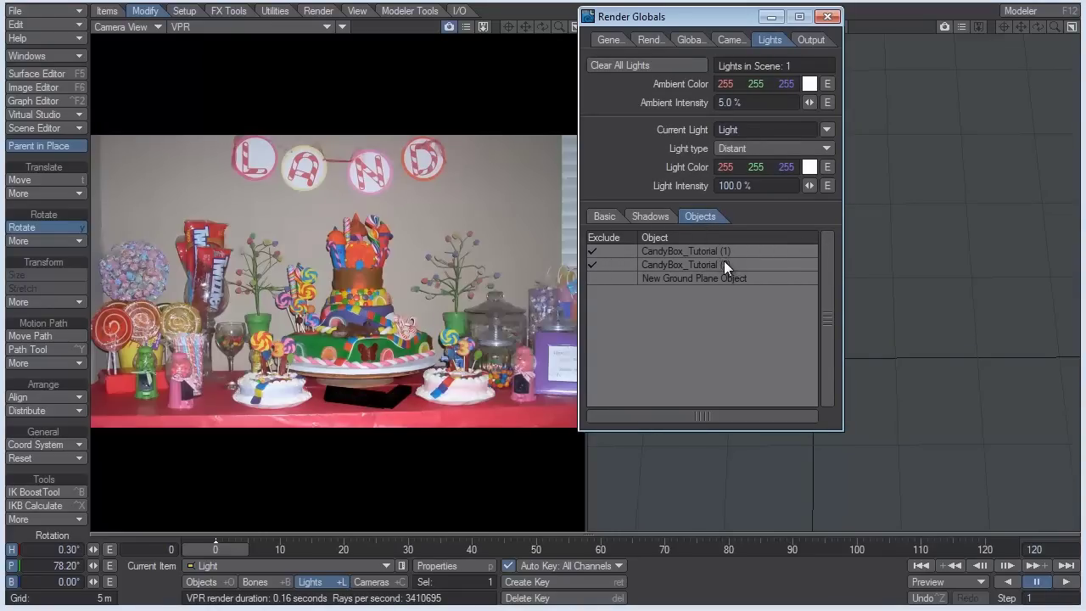
pyautogui.click(823, 18)
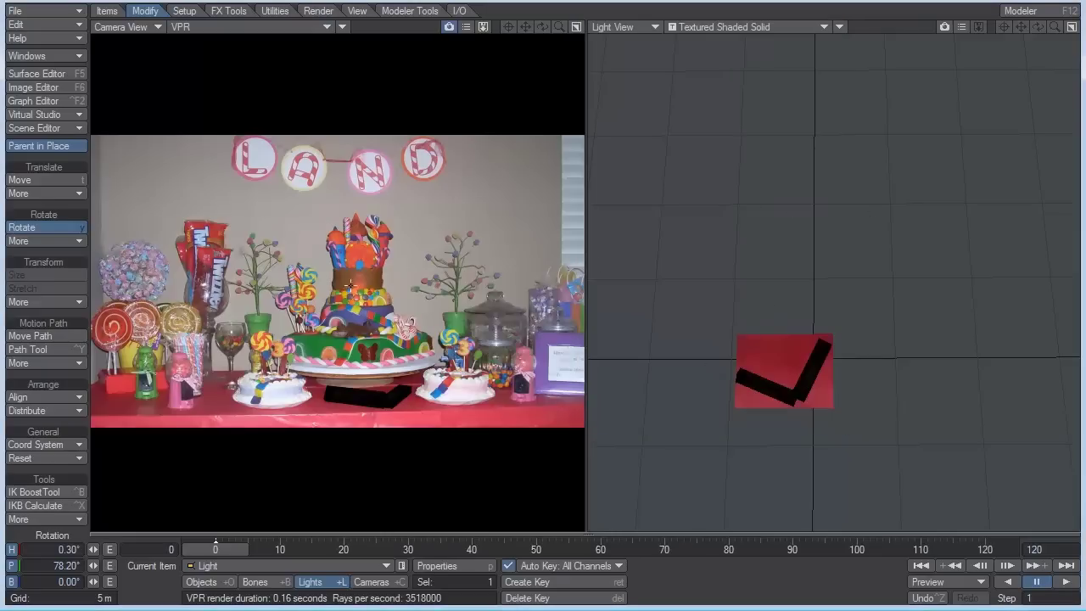
# - Rename the distant light to GroundPLane_Light
pyautogui.press('p')
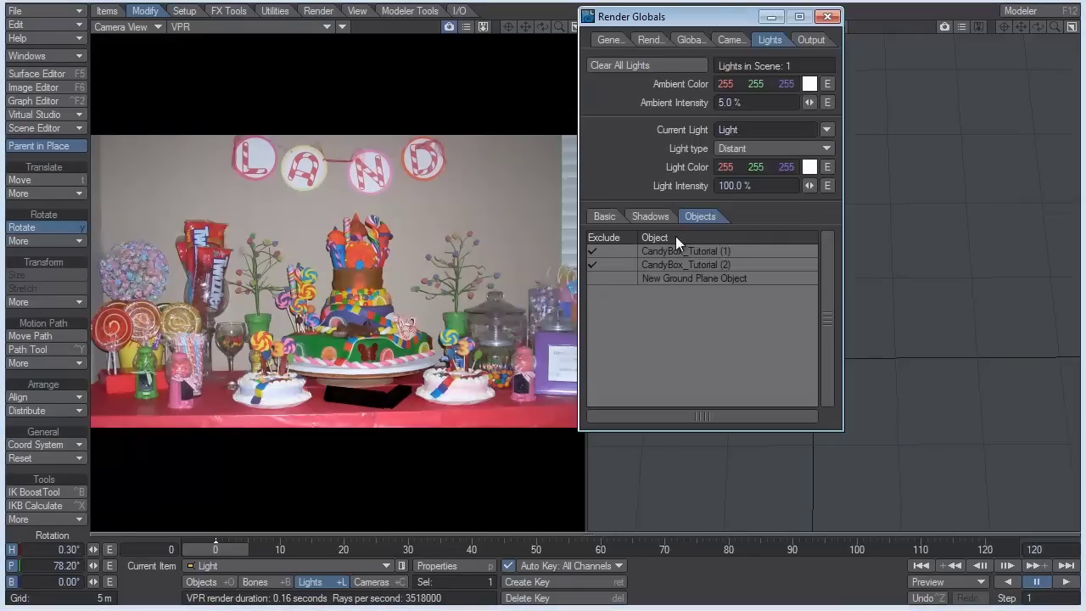
pyautogui.click(750, 132)
pyautogui.click(750, 131)
pyautogui.write('GroundPLane_Light')
# - Reduce the scene's ambient intensity to 0% and close the light properties
pyautogui.click(809, 100)
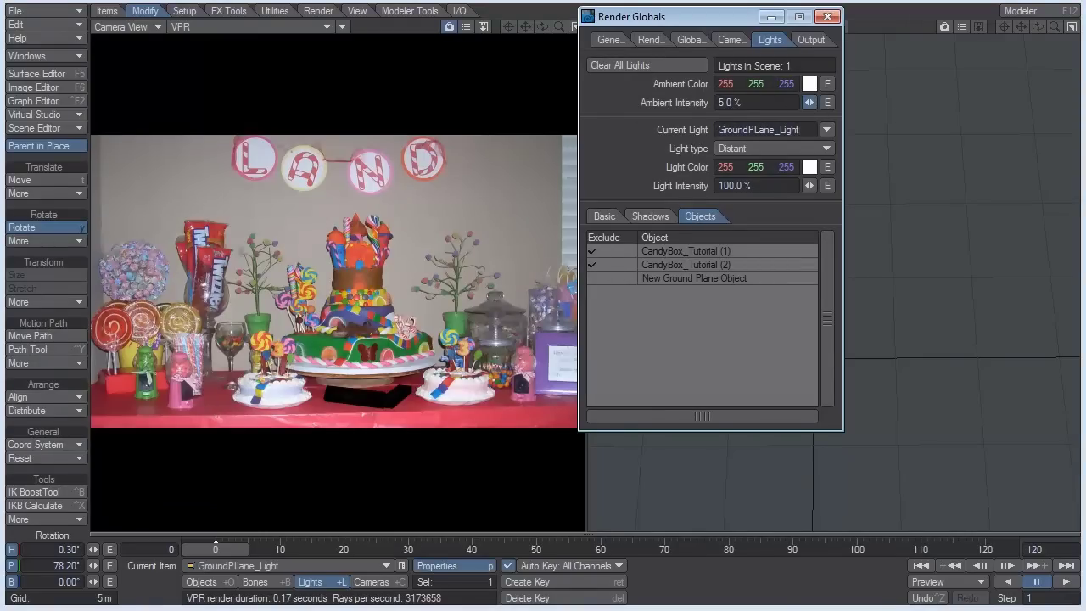
pyautogui.moveTo(808, 102); pyautogui.dragTo(653, 108)
pyautogui.click(826, 17)
# - Add an area light named Overhead to the scene
pyautogui.click(107, 10)
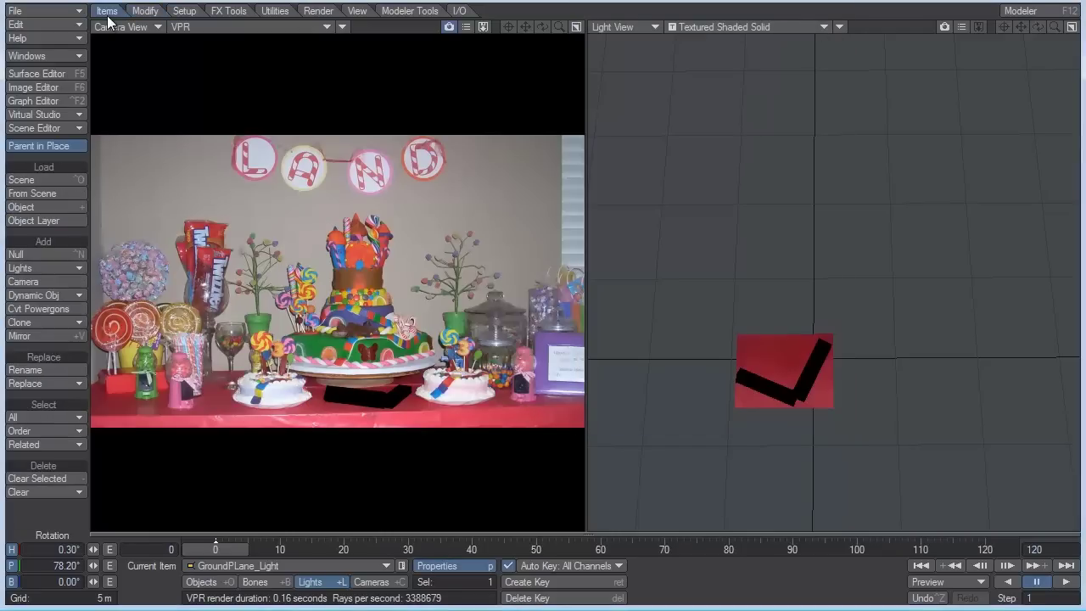
pyautogui.click(70, 268)
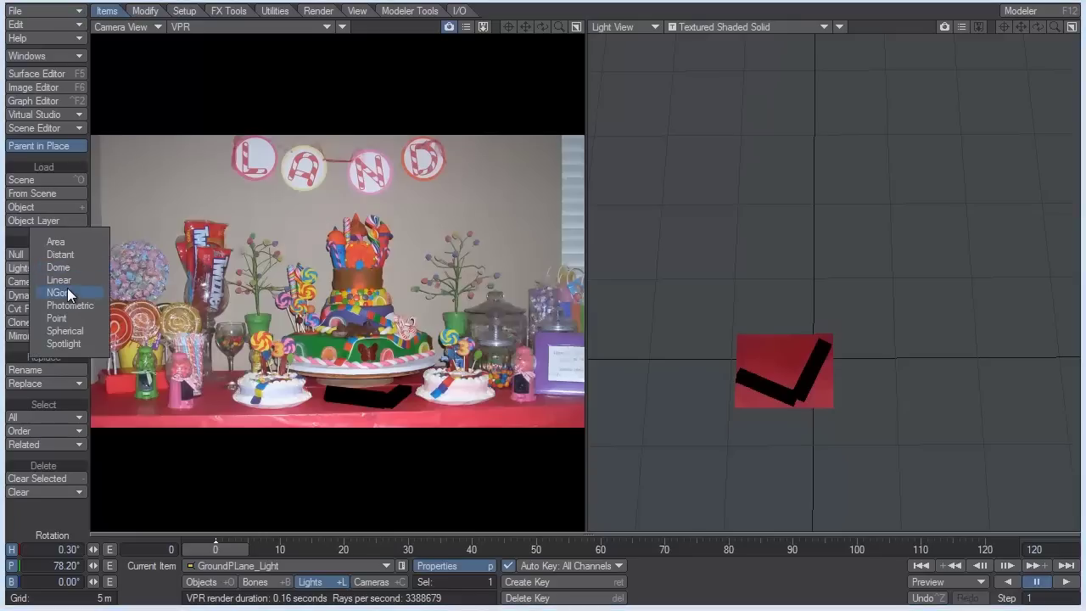
pyautogui.click(65, 243)
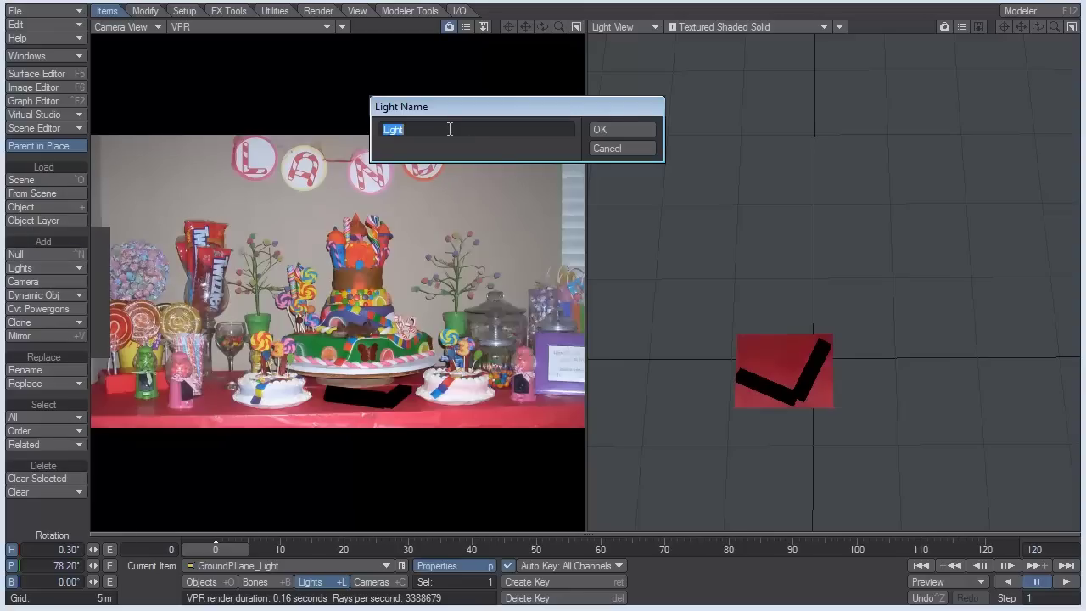
pyautogui.write('Overhead')
pyautogui.click(652, 134)
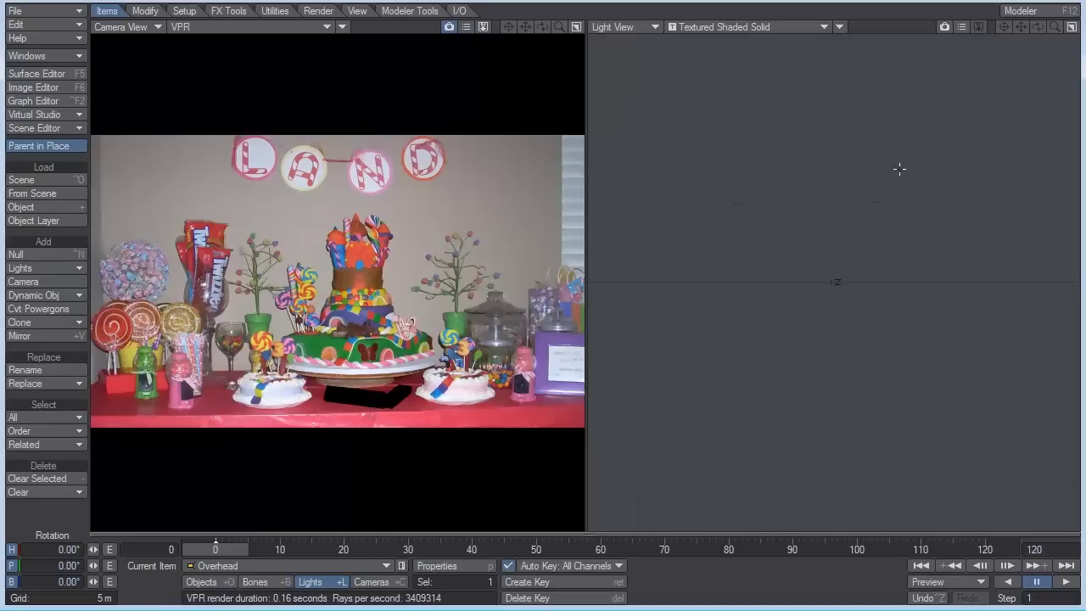
# - Move and tilt the Overhead light above the candy boxes, to about X 663 mm, Y 22.4 m, Z -3.99 m
pyautogui.press('t')
pyautogui.moveTo(832, 339); pyautogui.dragTo(831, 257, button='right')
pyautogui.moveTo(832, 280); pyautogui.dragTo(837, 475)
pyautogui.press('y')
pyautogui.press('t')
pyautogui.moveTo(837, 407); pyautogui.dragTo(842, 307)
pyautogui.moveTo(842, 307); pyautogui.dragTo(842, 381, button='right')
pyautogui.moveTo(842, 382)
pyautogui.mouseDown()
pyautogui.moveTo(838, 351)
pyautogui.moveTo(838, 363)
pyautogui.mouseUp()
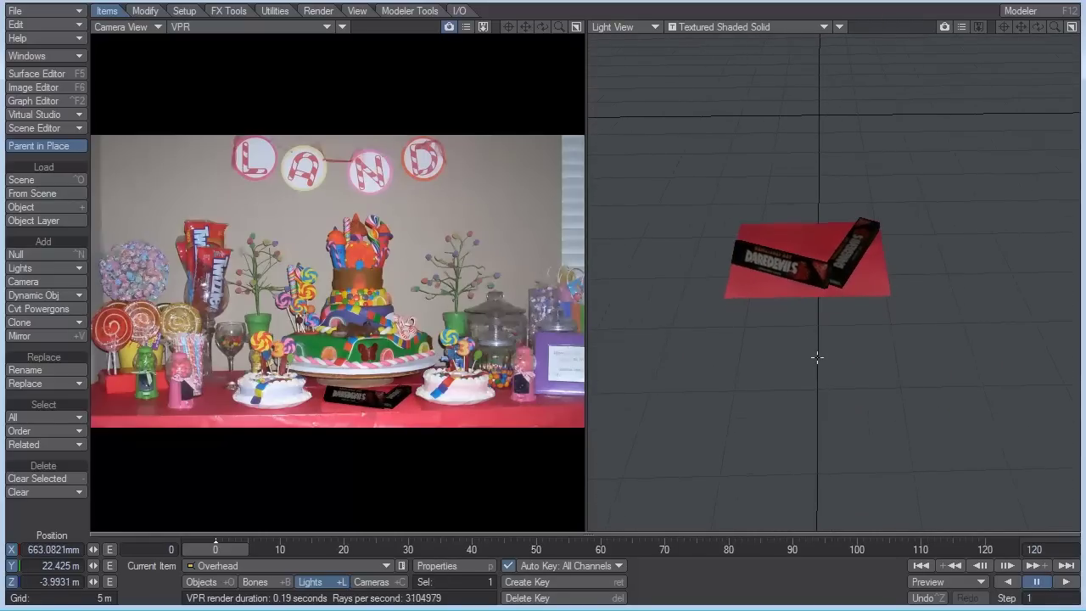
# - Refine the Overhead light's position and rotate it to heading 0.50° and pitch 59.90°, keeping the candy boxes in its view
pyautogui.moveTo(816, 382); pyautogui.dragTo(815, 361, button='right')
pyautogui.moveTo(390, 183); pyautogui.dragTo(390, 132, button='right')
pyautogui.moveTo(391, 132); pyautogui.dragTo(403, 224)
pyautogui.press('y')
pyautogui.press('t')
pyautogui.press('y')
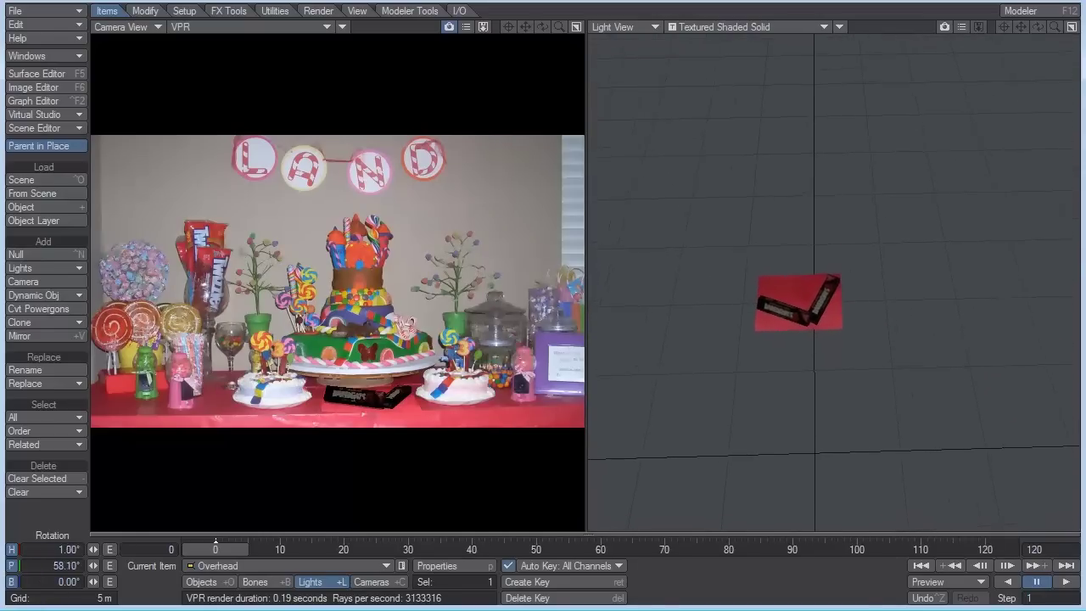
pyautogui.moveTo(832, 280); pyautogui.dragTo(812, 260)
pyautogui.press('t')
pyautogui.press('y')
pyautogui.press('Return')
pyautogui.press('Return')
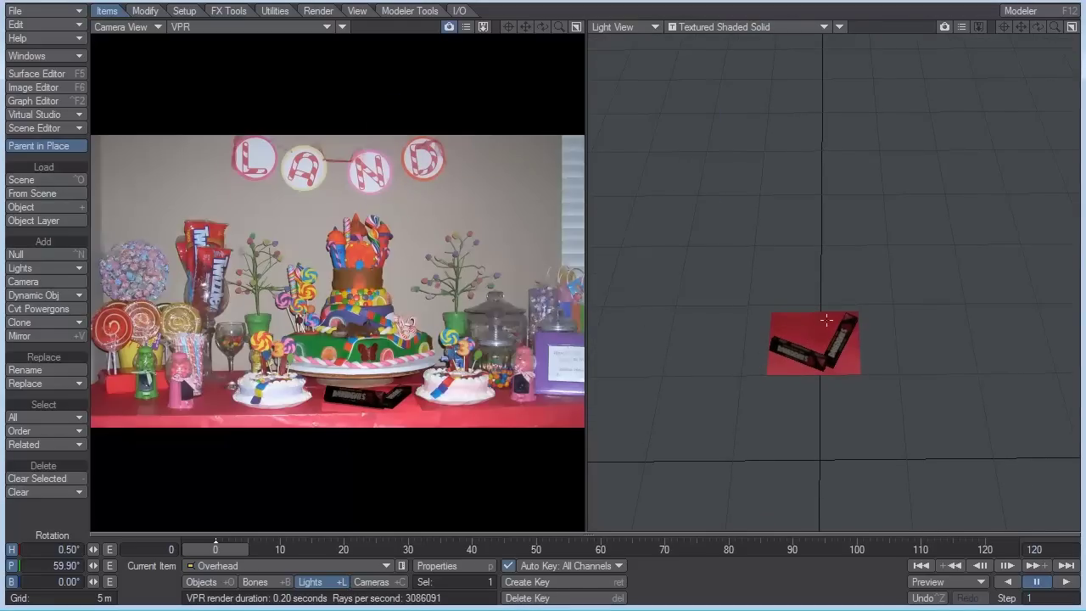
# - Exclude New Ground Plane Object from the Overhead light's illumination
pyautogui.press('p')
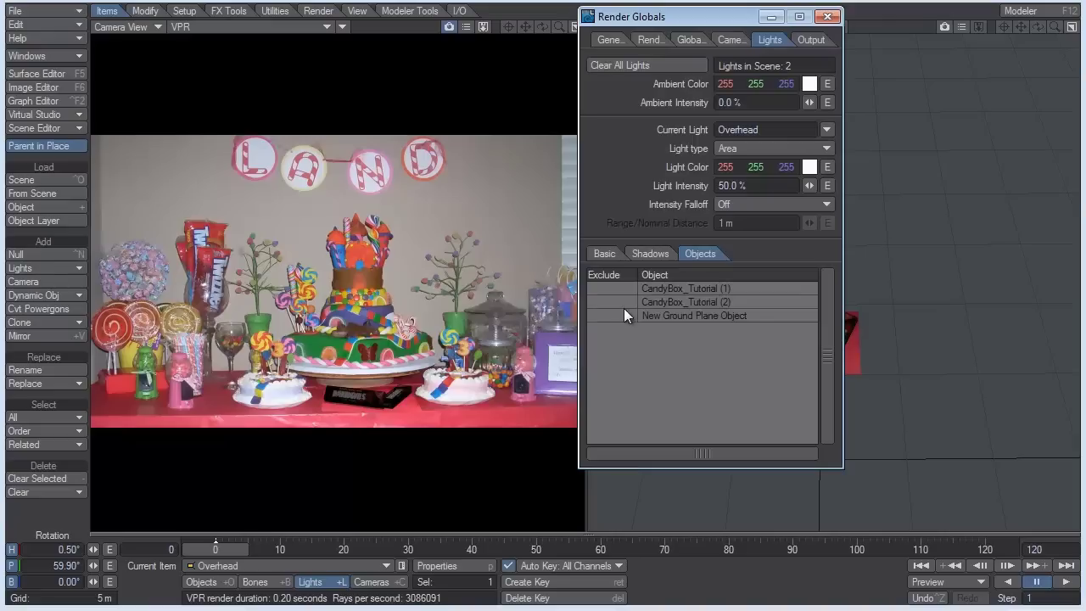
pyautogui.click(597, 317)
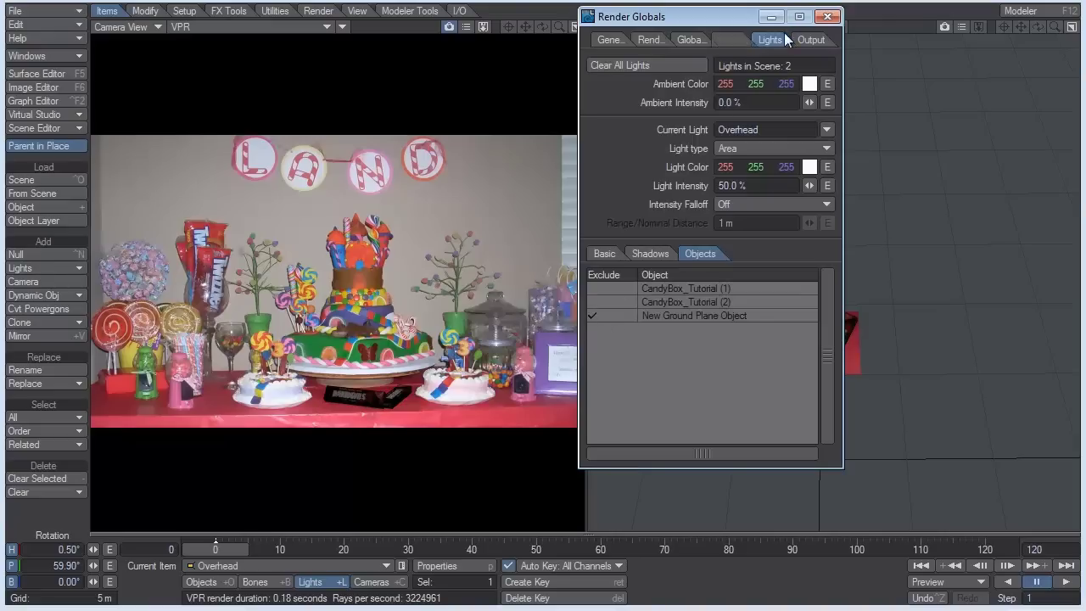
pyautogui.click(827, 17)
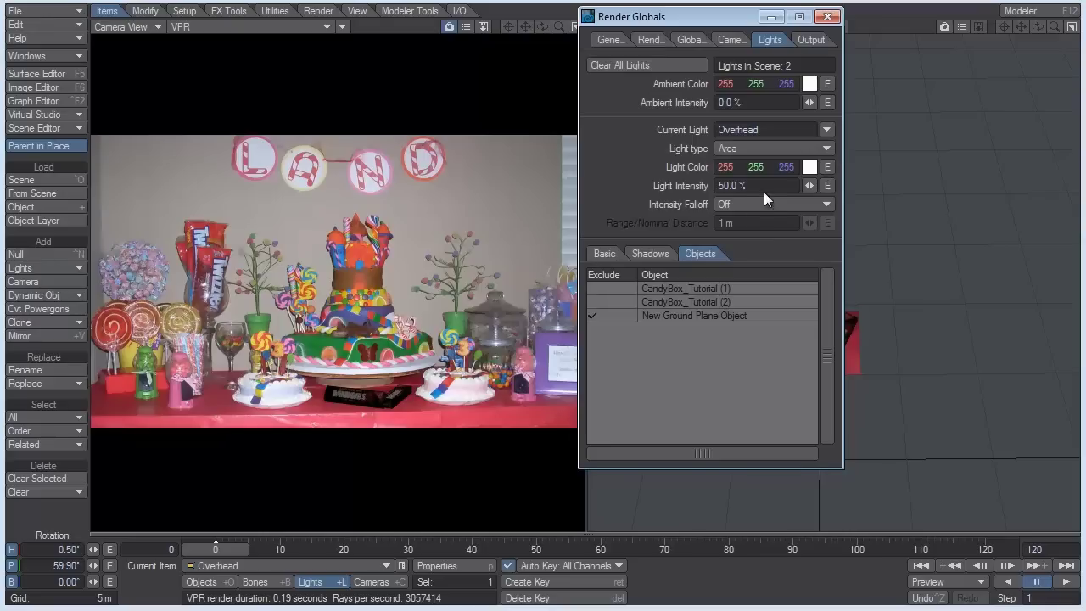
# - Try an intensity of 100% for the Overhead light
pyautogui.moveTo(763, 188); pyautogui.dragTo(671, 182)
pyautogui.write('100')
pyautogui.press('Return')
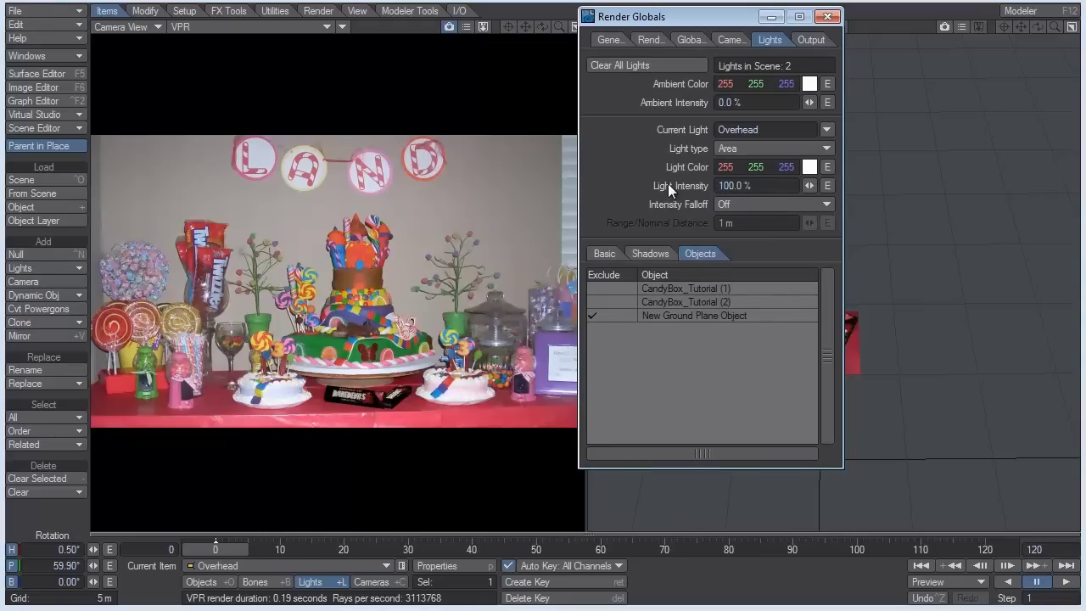
# - Set the Overhead light's intensity to 120%
pyautogui.moveTo(761, 184); pyautogui.dragTo(669, 184)
pyautogui.write('120')
pyautogui.press('Return')
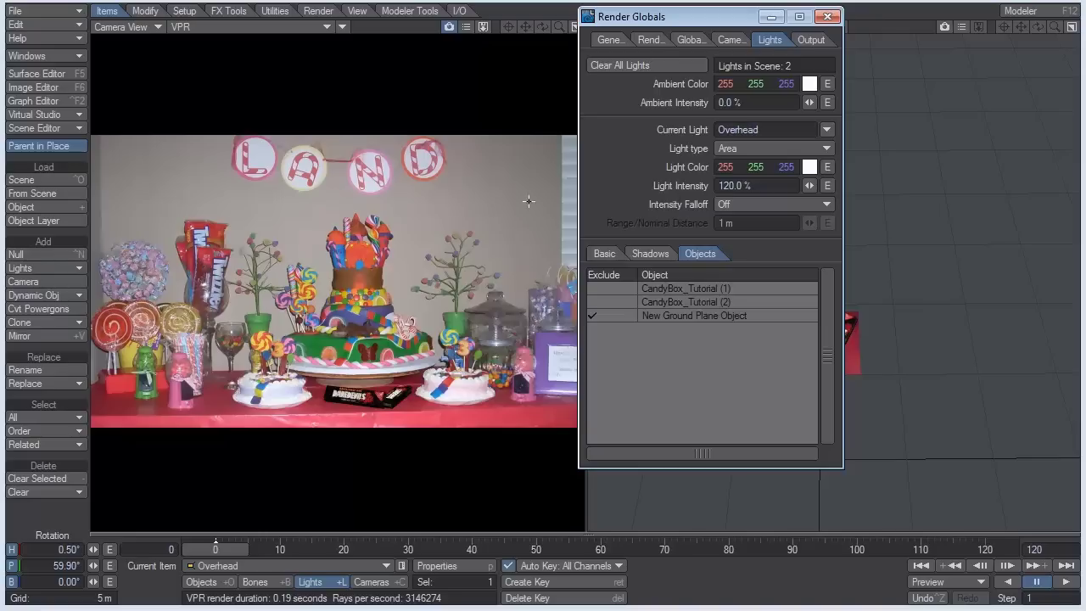
# - Try a warm Kelvin-based color of RGB 255, 211, 168 for the Overhead light
pyautogui.click(807, 167)
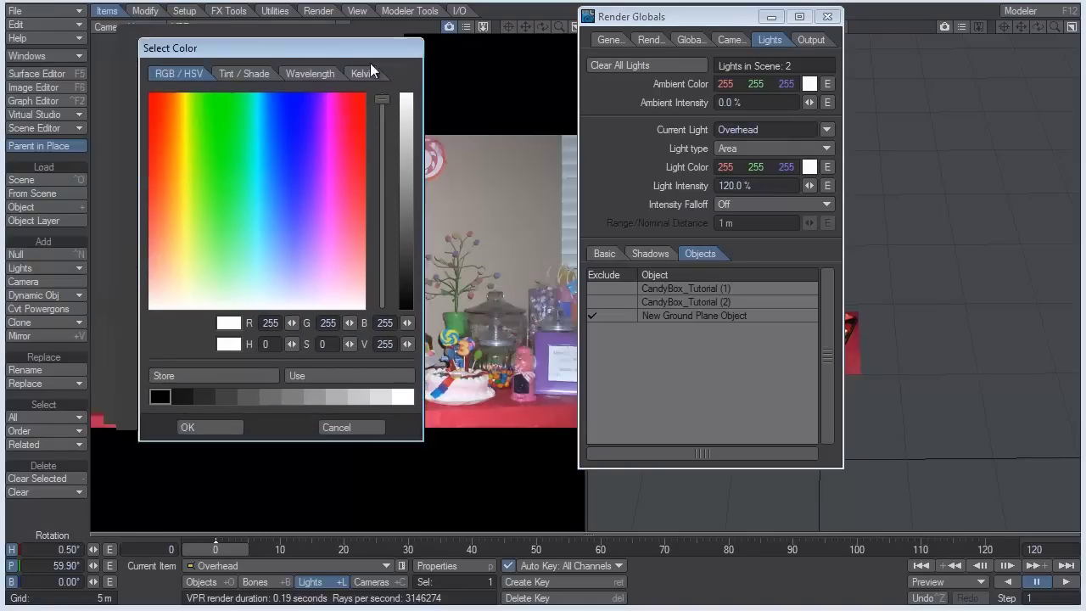
pyautogui.click(435, 121)
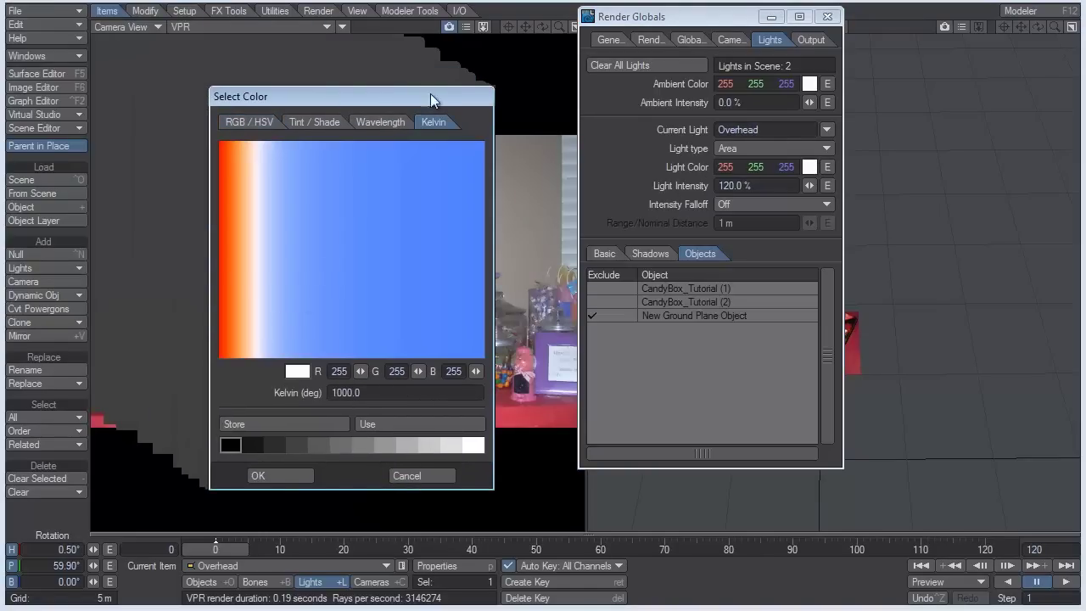
pyautogui.click(247, 351)
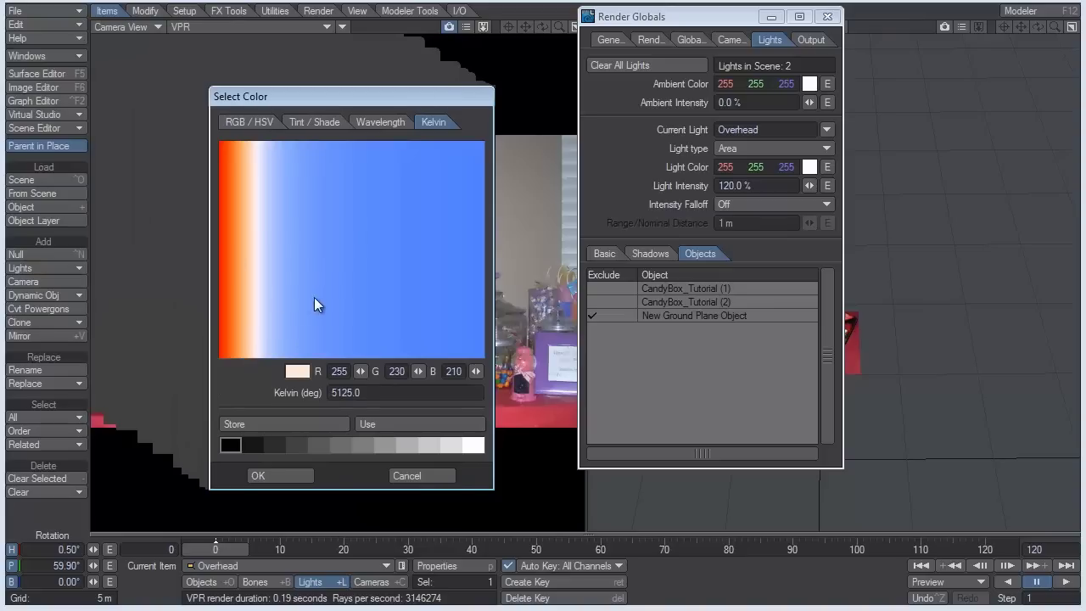
pyautogui.moveTo(238, 352); pyautogui.dragTo(240, 353)
pyautogui.click(291, 474)
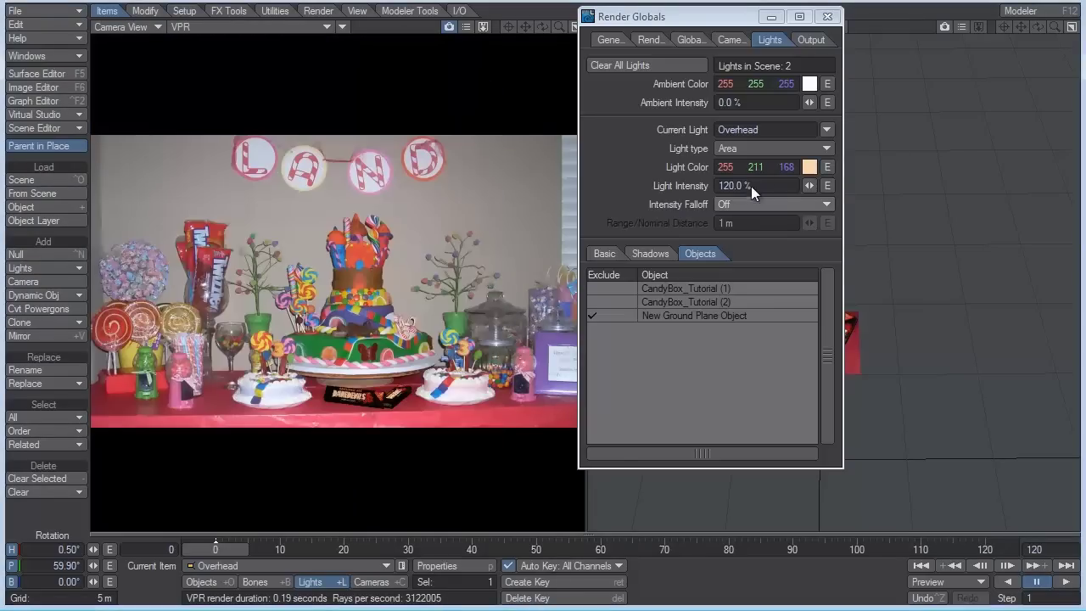
# - Set the Overhead light's color to a paler warm white, RGB 255, 236, 224, and close the light properties
pyautogui.click(809, 168)
pyautogui.moveTo(248, 358); pyautogui.dragTo(250, 355)
pyautogui.click(277, 472)
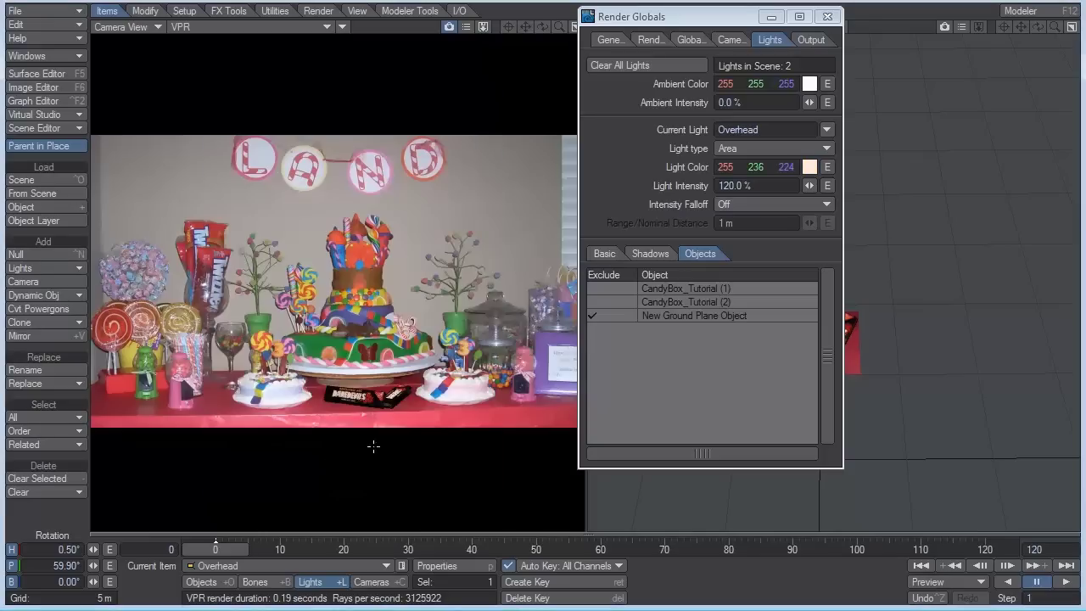
pyautogui.click(831, 18)
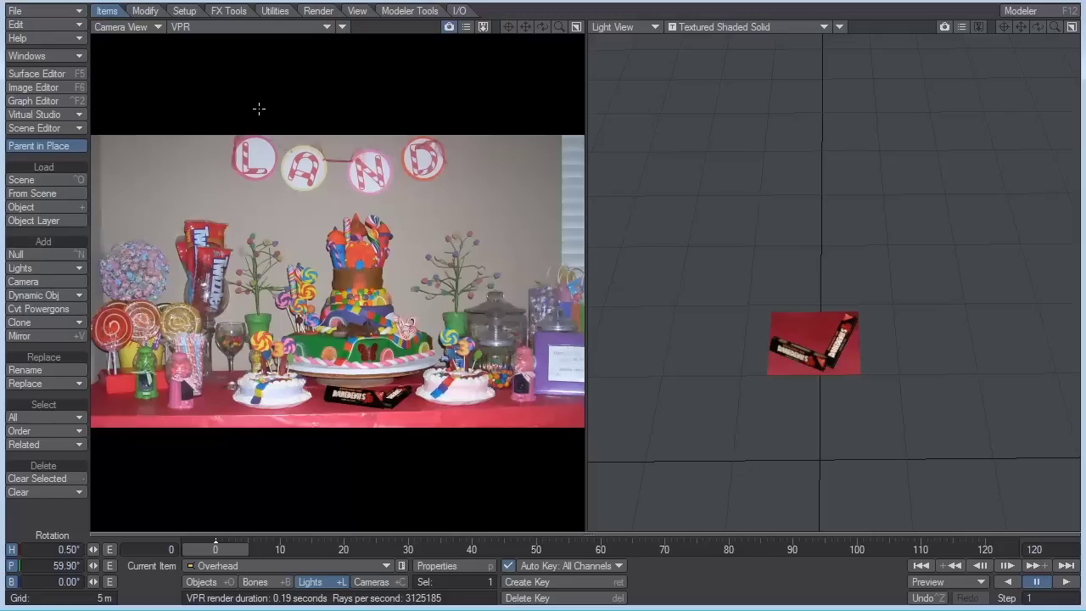
# - Switch the viewport layout to Single so the rendered camera view fills the workspace
pyautogui.press('d')
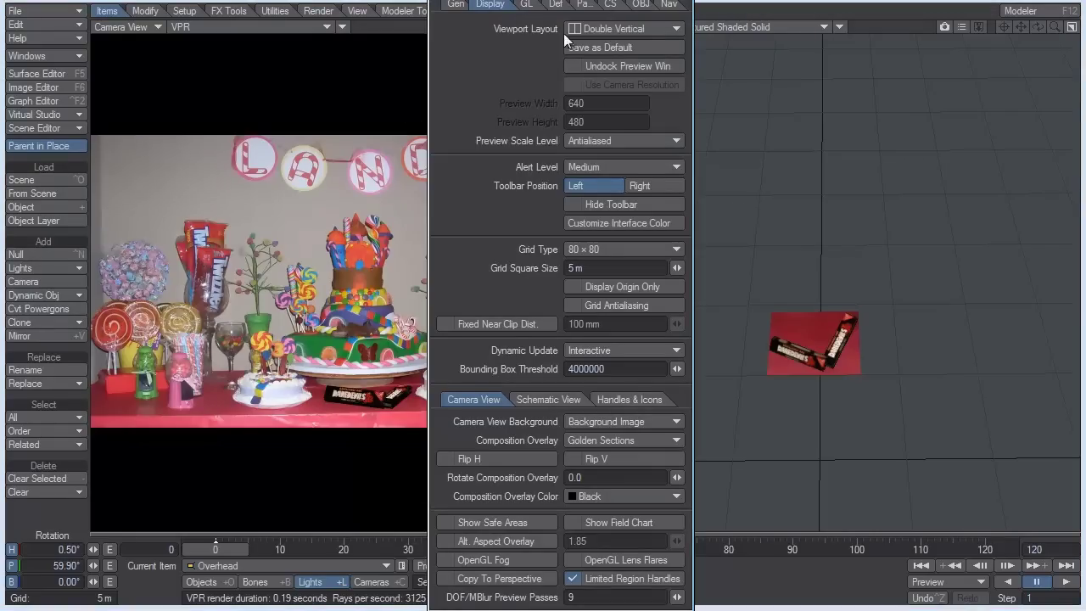
pyautogui.click(581, 29)
pyautogui.click(583, 18)
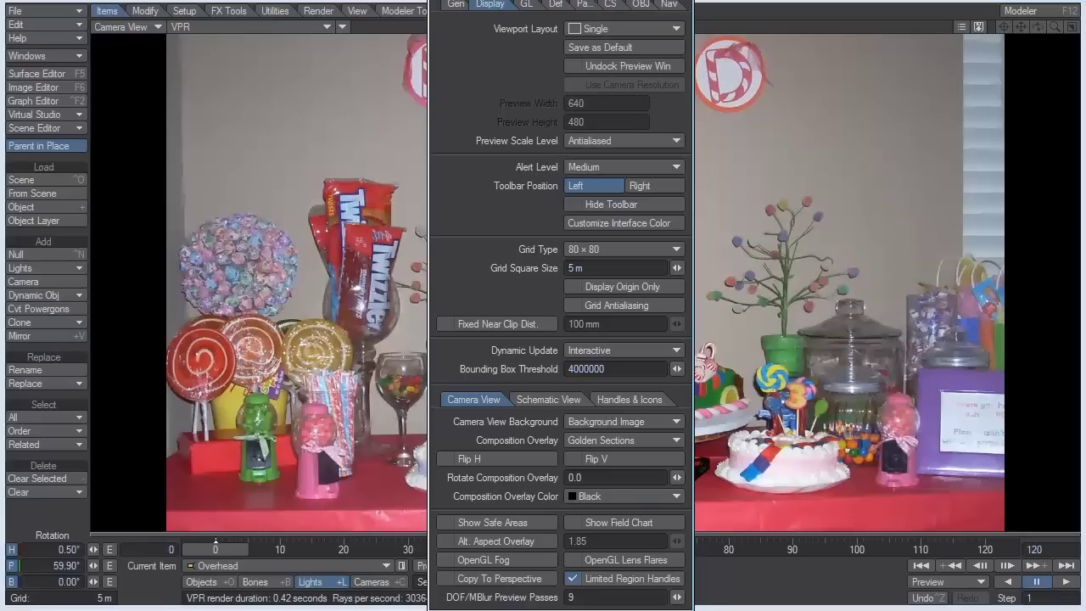
pyautogui.click(682, 1)
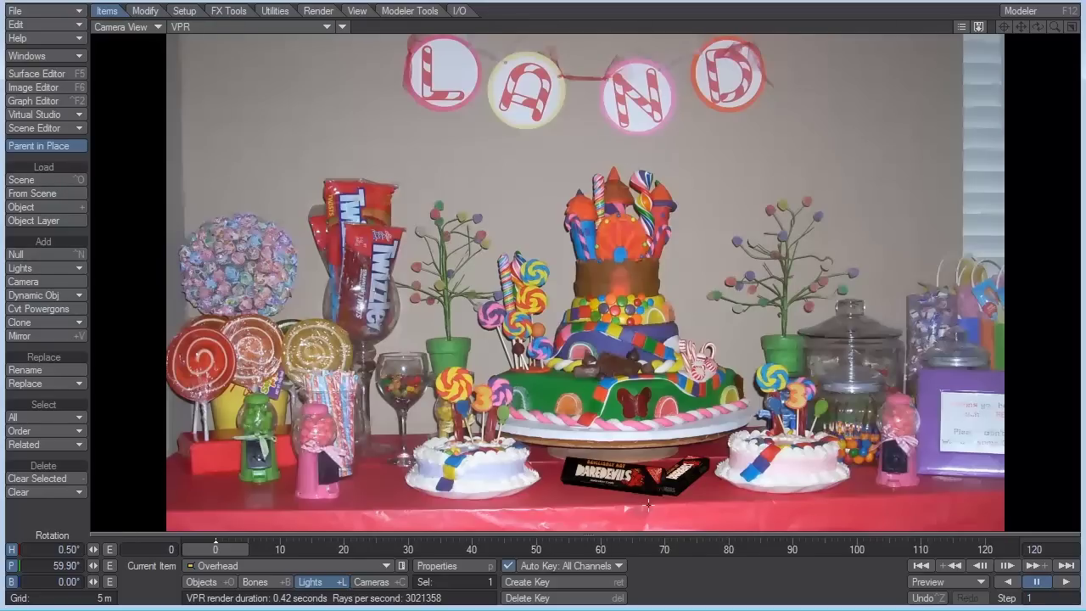
# - Set the reflection of the Ground Plane surface on New Ground Plane Object to 50%
pyautogui.click(64, 76)
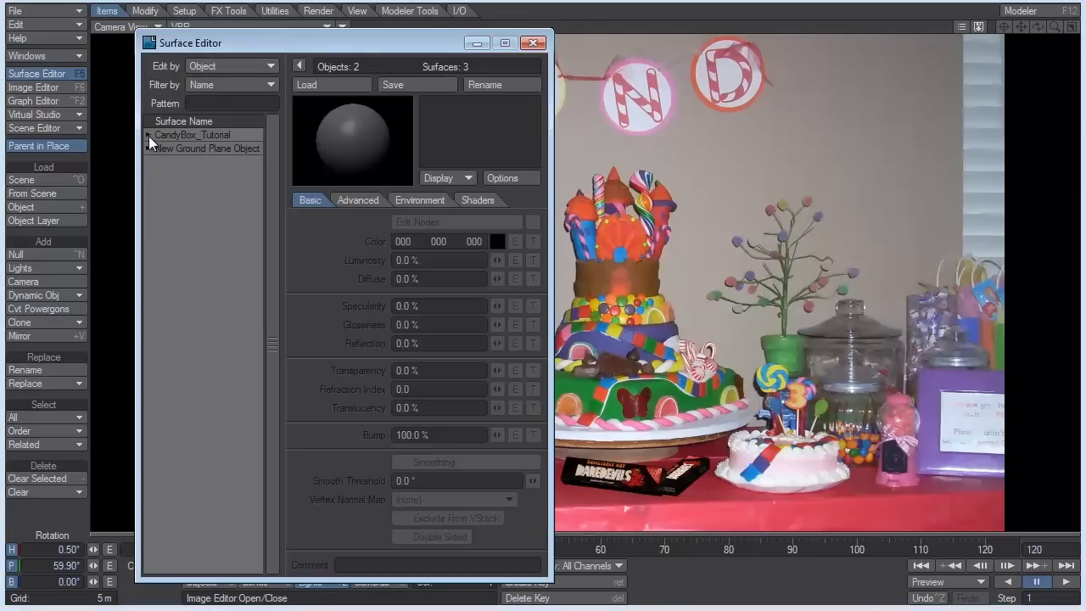
pyautogui.click(173, 175)
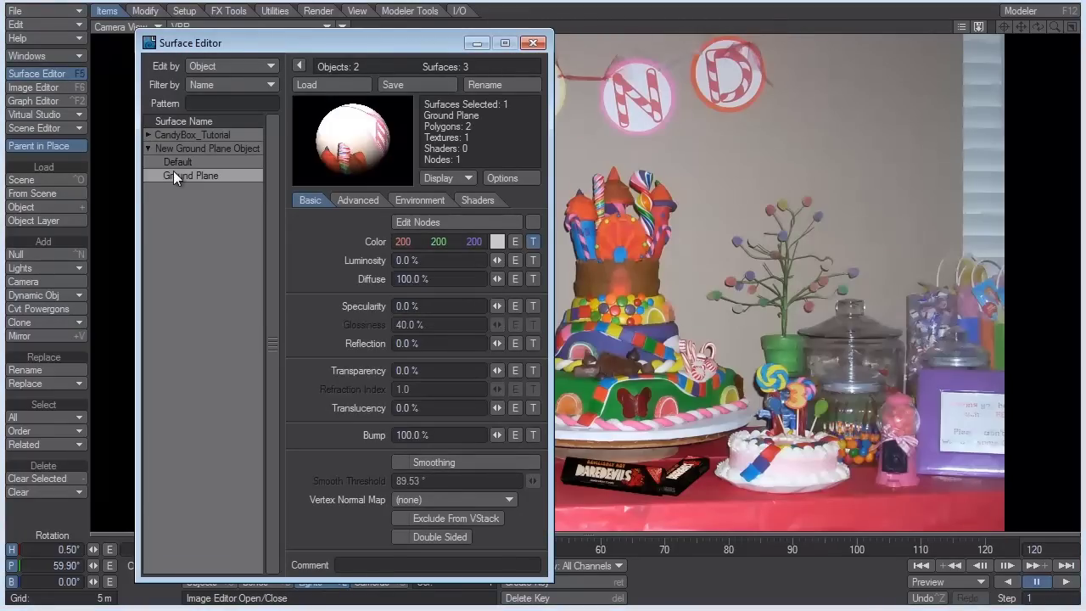
pyautogui.click(393, 343)
pyautogui.write('50')
pyautogui.press('Return')
pyautogui.moveTo(438, 43); pyautogui.dragTo(335, 47)
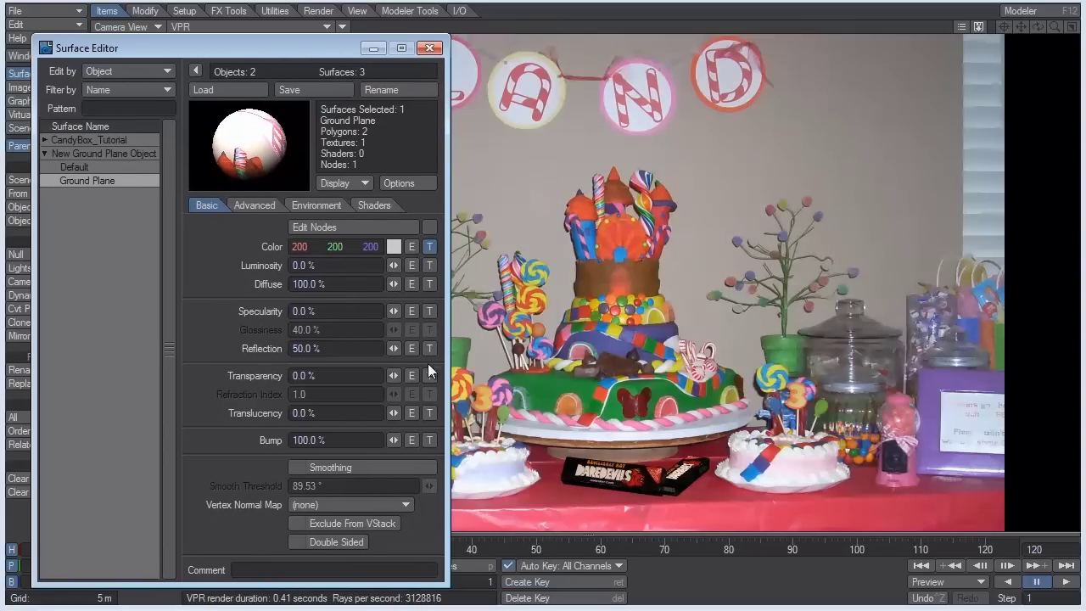
# - Try adjusting the Ground Plane surface's reflection, set it back to 50%, and close the Surface Editor
pyautogui.moveTo(397, 350)
pyautogui.mouseDown()
pyautogui.moveTo(51, 120)
pyautogui.moveTo(397, 349)
pyautogui.mouseUp()
pyautogui.moveTo(393, 349); pyautogui.dragTo(373, 348)
pyautogui.moveTo(332, 348); pyautogui.dragTo(240, 351)
pyautogui.write('50')
pyautogui.press('Return')
pyautogui.click(431, 48)
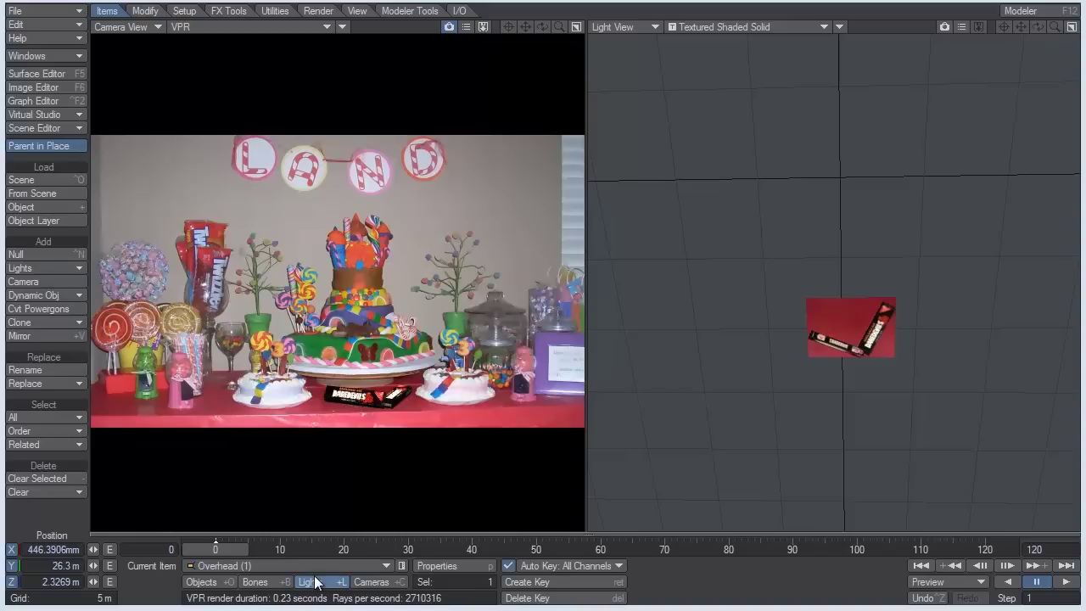
# - Change the light type of the Overhead (1) light to Area
pyautogui.press('p')
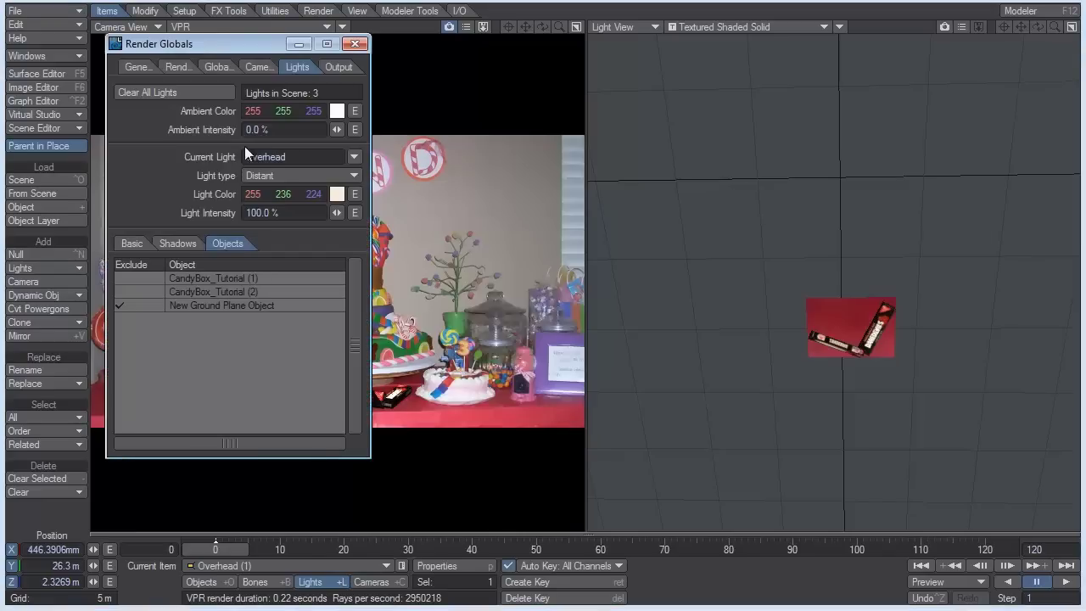
pyautogui.moveTo(246, 42); pyautogui.dragTo(712, 43)
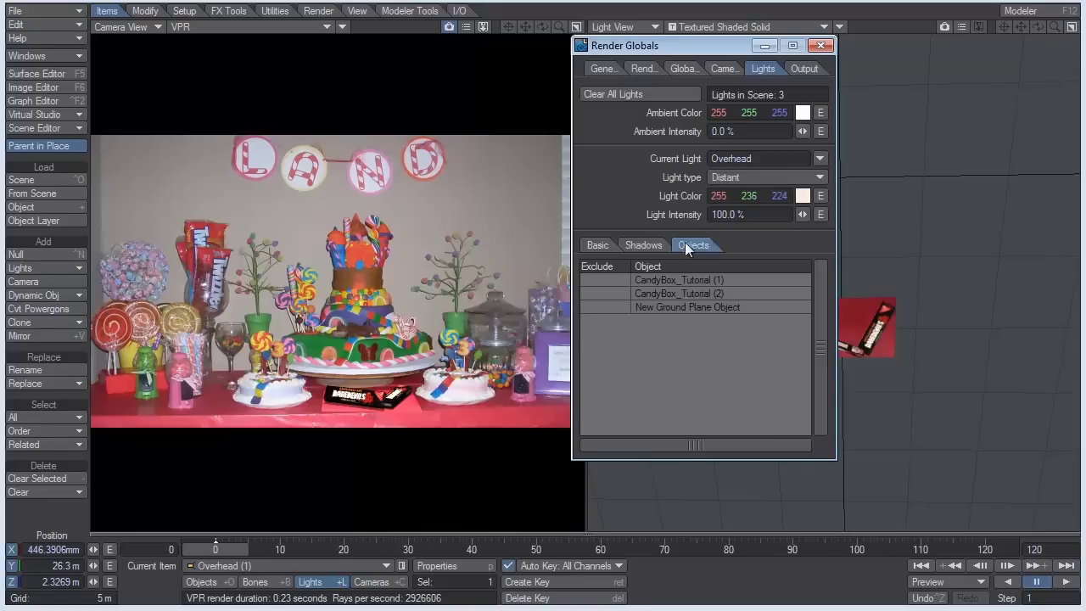
pyautogui.click(753, 173)
pyautogui.click(753, 165)
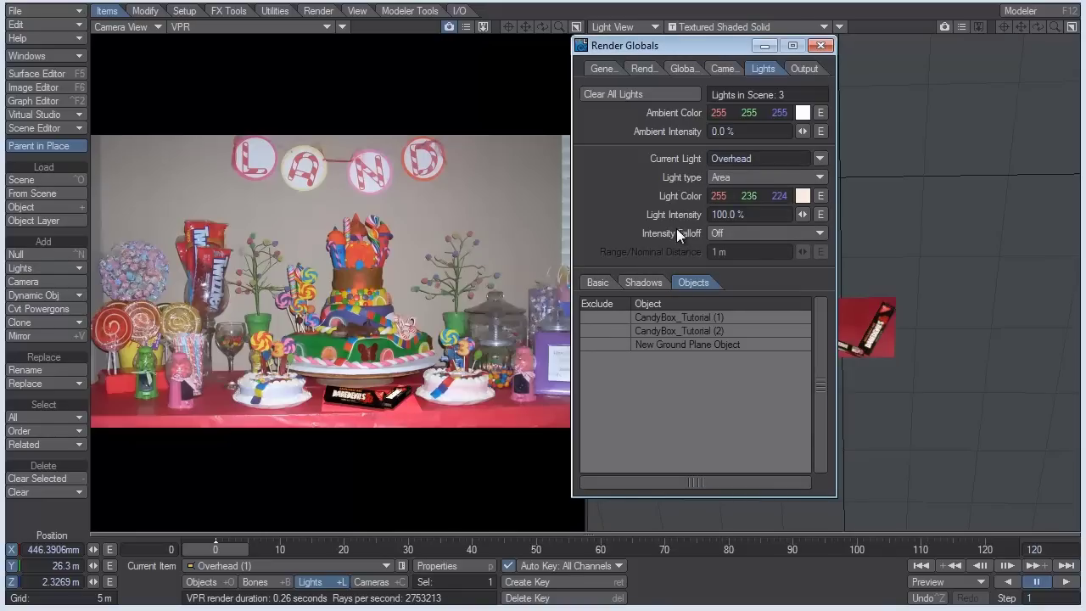
# - Reduce the light intensity of GroundPLane_Light to 17.5%
pyautogui.click(815, 47)
pyautogui.click(277, 566)
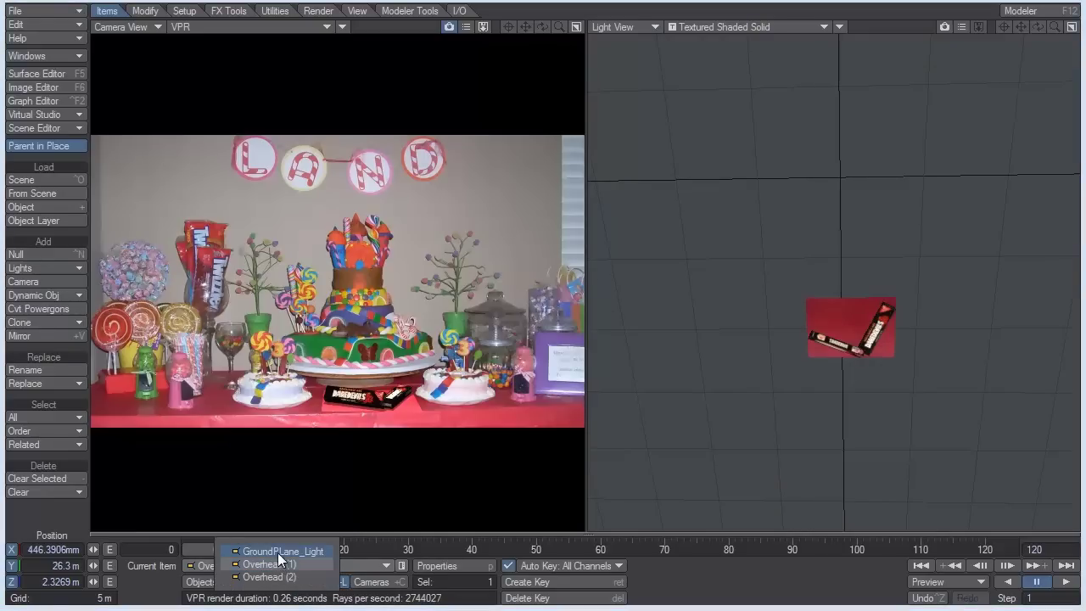
pyautogui.click(278, 552)
pyautogui.press('p')
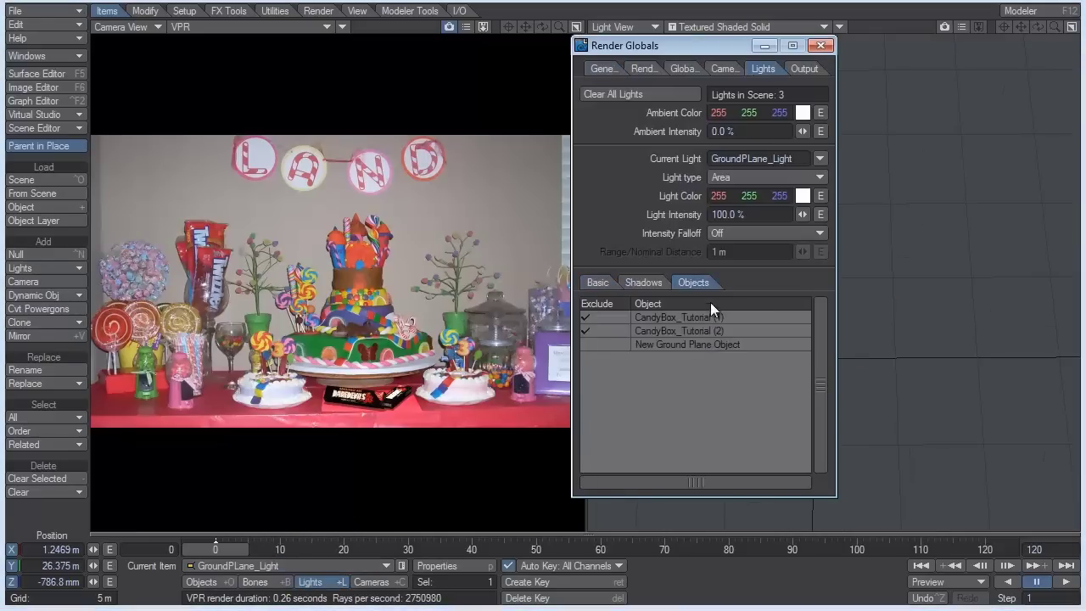
pyautogui.moveTo(802, 214); pyautogui.dragTo(735, 214)
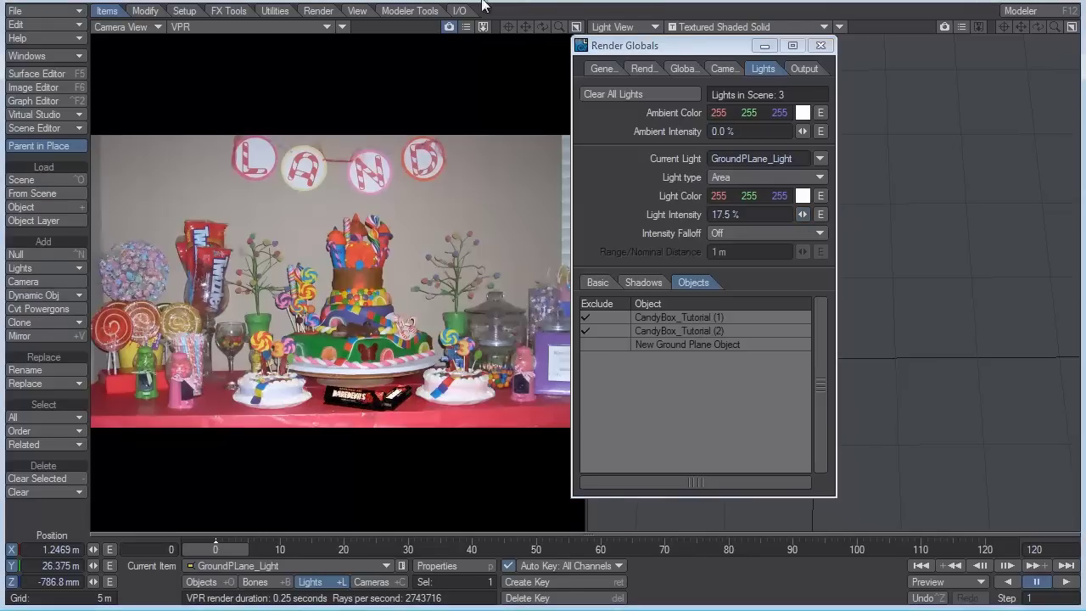
# - Switch the viewport layout to Single and fine-tune the GroundPLane_Light intensity to 19.5%
pyautogui.press('d')
pyautogui.click(601, 31)
pyautogui.click(600, 19)
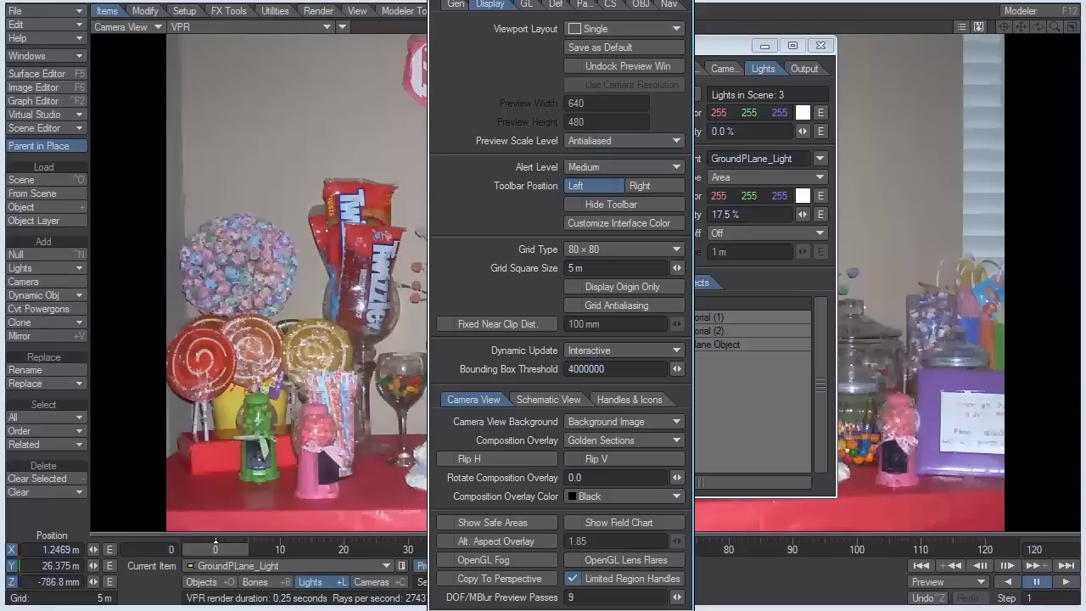
pyautogui.moveTo(680, 45); pyautogui.dragTo(867, 52)
pyautogui.moveTo(987, 220)
pyautogui.mouseDown()
pyautogui.moveTo(1018, 221)
pyautogui.moveTo(968, 220)
pyautogui.moveTo(980, 221)
pyautogui.mouseUp()
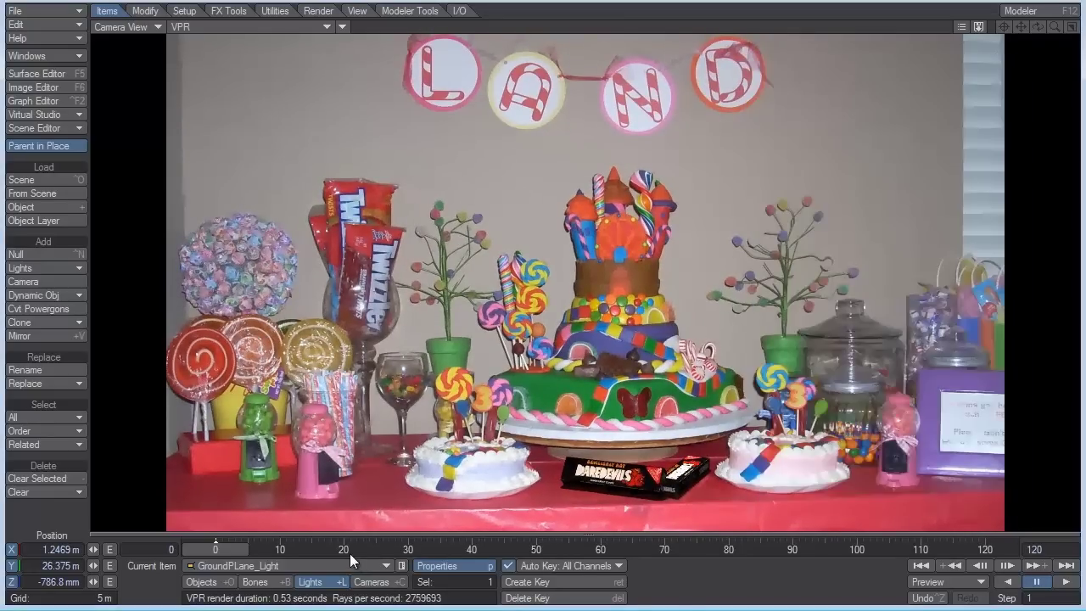
# - Set the viewport layout back to Double Vertical to show the light view beside the rendered camera view
pyautogui.press('d')
pyautogui.click(578, 33)
pyautogui.click(585, 45)
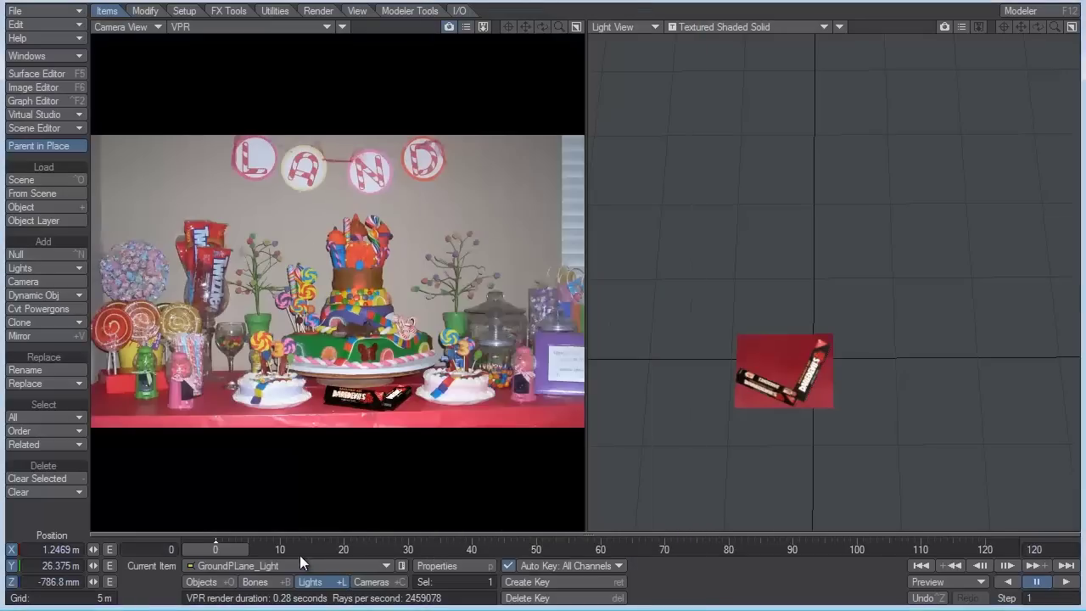
# - Reposition the Overhead (1) light above the candy boxes and rotate it to about H 5.00°, P 90.60°, B 5.20°
pyautogui.click(297, 565)
pyautogui.click(284, 580)
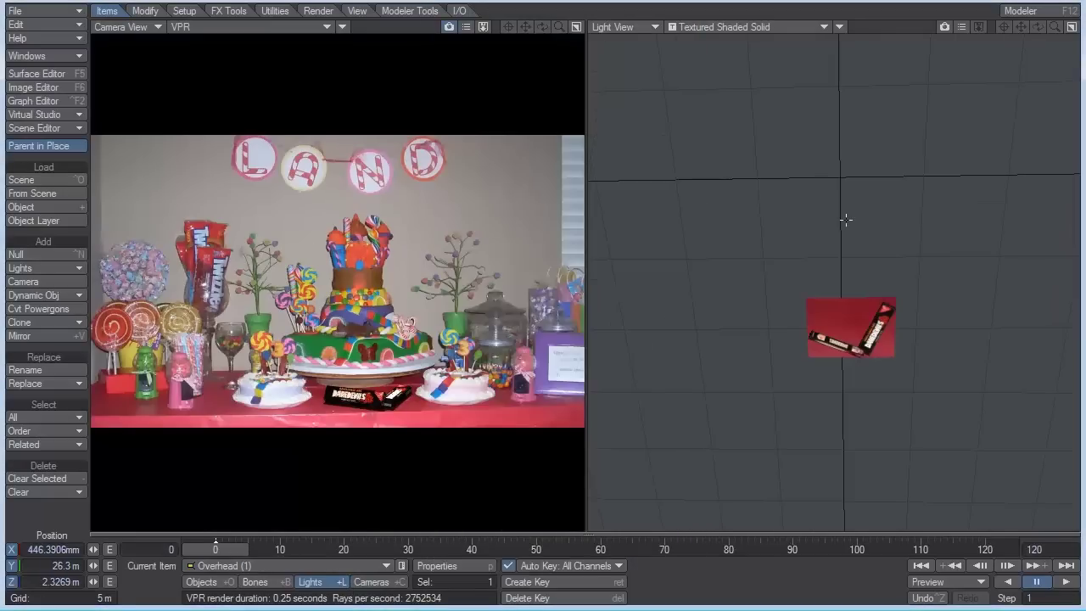
pyautogui.moveTo(846, 227)
pyautogui.mouseDown()
pyautogui.moveTo(855, 280)
pyautogui.moveTo(855, 210)
pyautogui.mouseUp()
pyautogui.press('y')
pyautogui.press('t')
pyautogui.moveTo(856, 210); pyautogui.dragTo(854, 219)
pyautogui.press('y')
pyautogui.moveTo(831, 257); pyautogui.dragTo(825, 263)
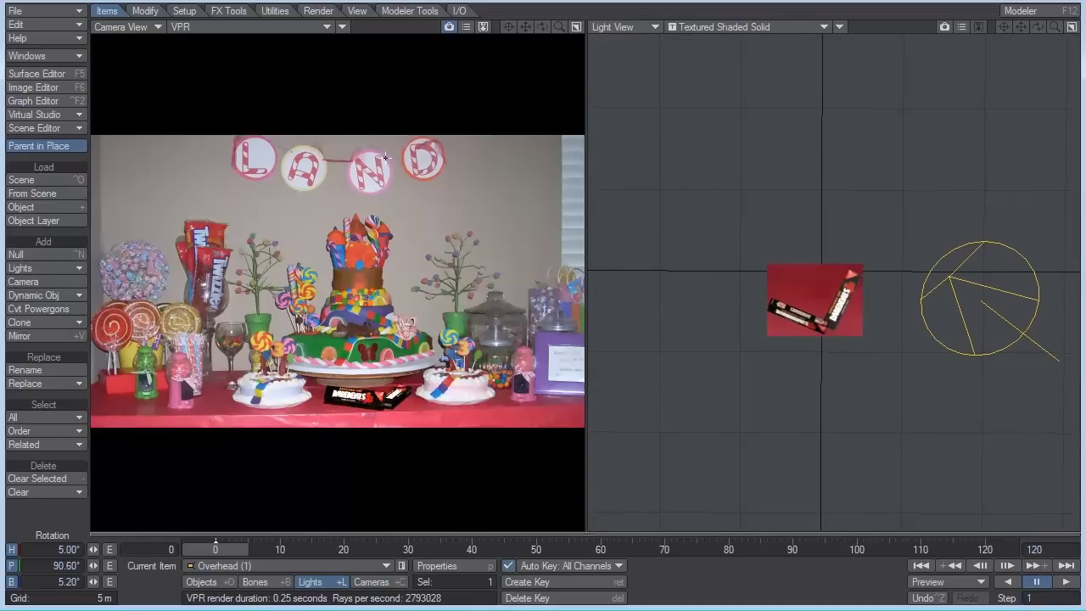
# - Scale the Overhead (1) area light up uniformly to about 9.210
pyautogui.press('space')
pyautogui.moveTo(807, 308); pyautogui.dragTo(976, 307)
pyautogui.press('4')
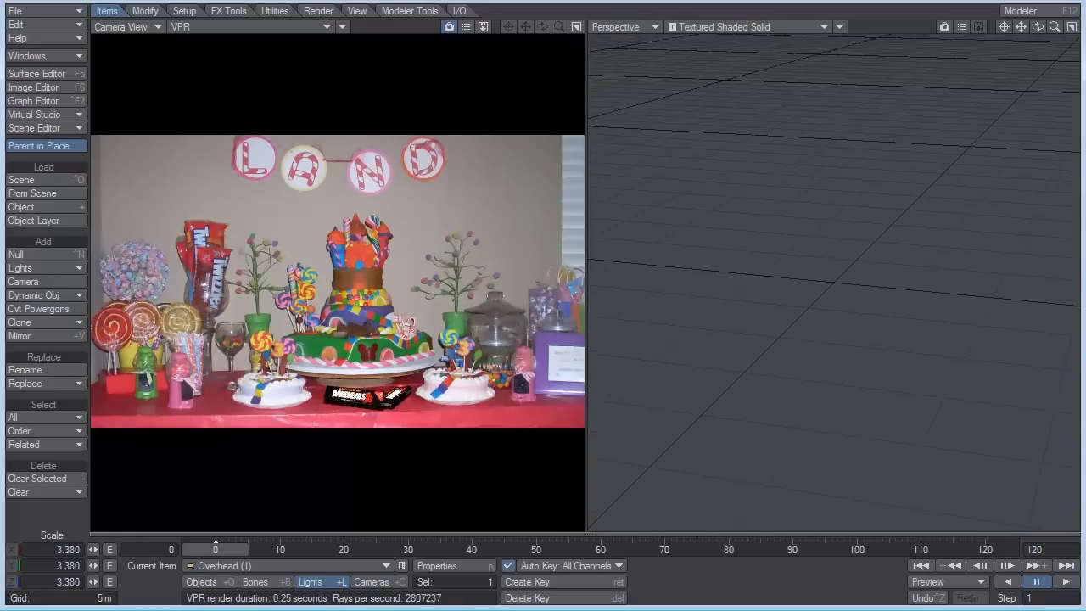
pyautogui.press(',')
pyautogui.moveTo(835, 307); pyautogui.dragTo(908, 307)
pyautogui.moveTo(908, 264); pyautogui.dragTo(964, 264)
pyautogui.keyDown('alt'); pyautogui.moveTo(721, 153); pyautogui.dragTo(762, 169); pyautogui.keyUp('alt')
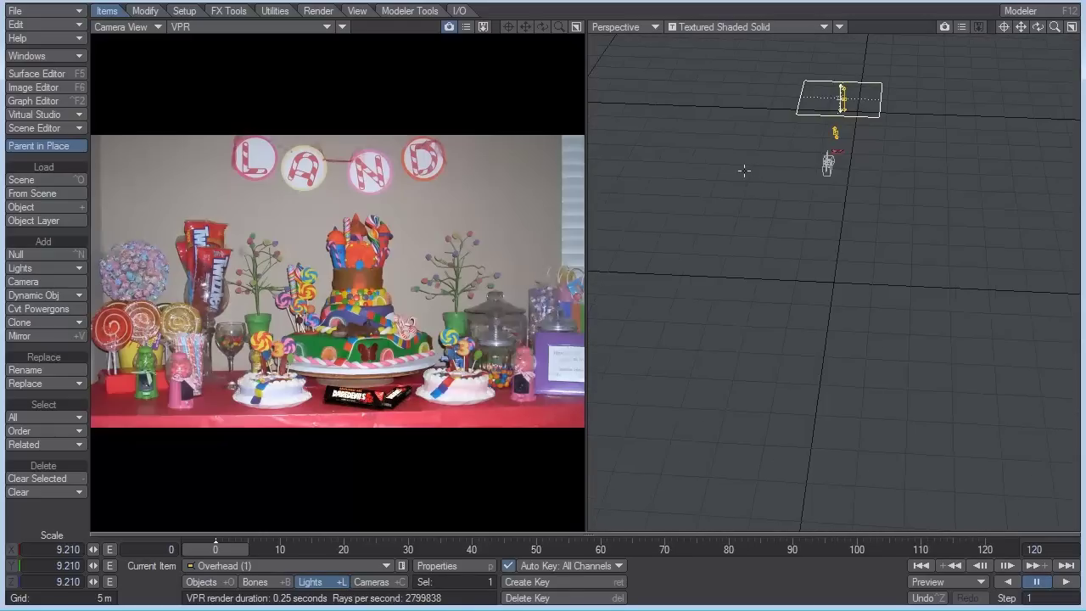
# - Move the Overhead (2) light slightly in its own light view, with the rendered camera view alongside
pyautogui.press('5')
pyautogui.click(286, 569)
pyautogui.click(285, 582)
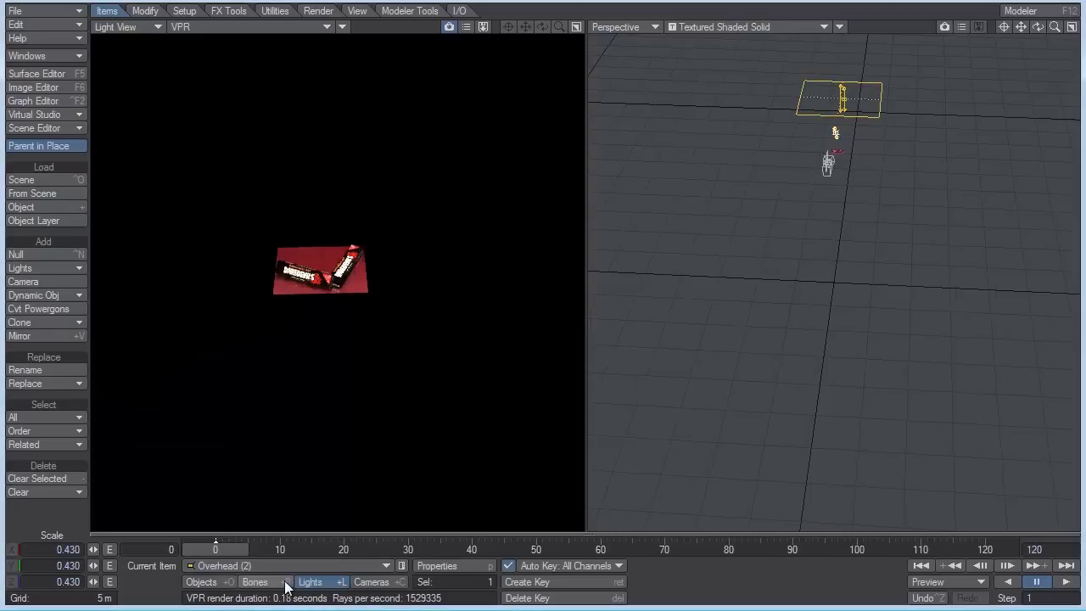
pyautogui.click(216, 27)
pyautogui.click(216, 28)
pyautogui.press('6')
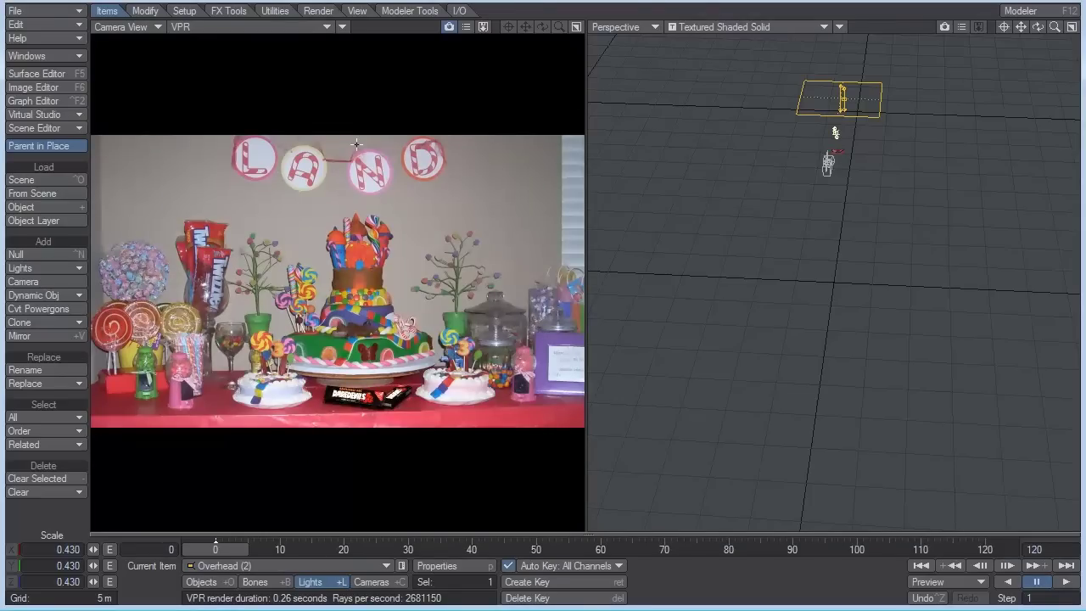
pyautogui.press('5')
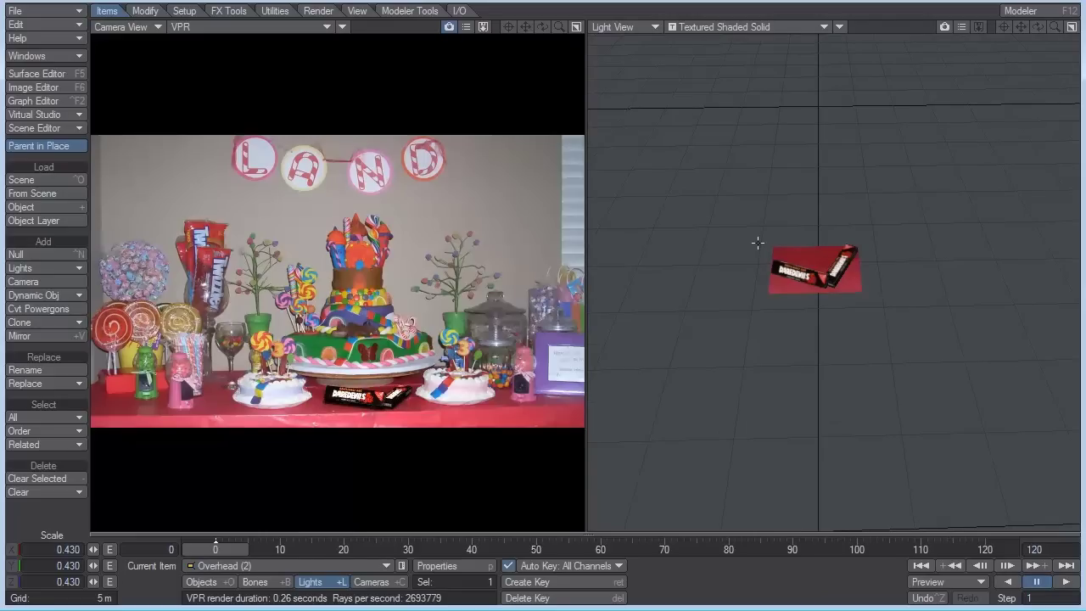
pyautogui.press('t')
pyautogui.moveTo(829, 310)
pyautogui.mouseDown()
pyautogui.moveTo(806, 248)
pyautogui.moveTo(823, 307)
pyautogui.mouseUp()
pyautogui.press('y')
# - Switch the viewport layout to Single so the rendered camera view fills the workspace, and close the display options
pyautogui.press('d')
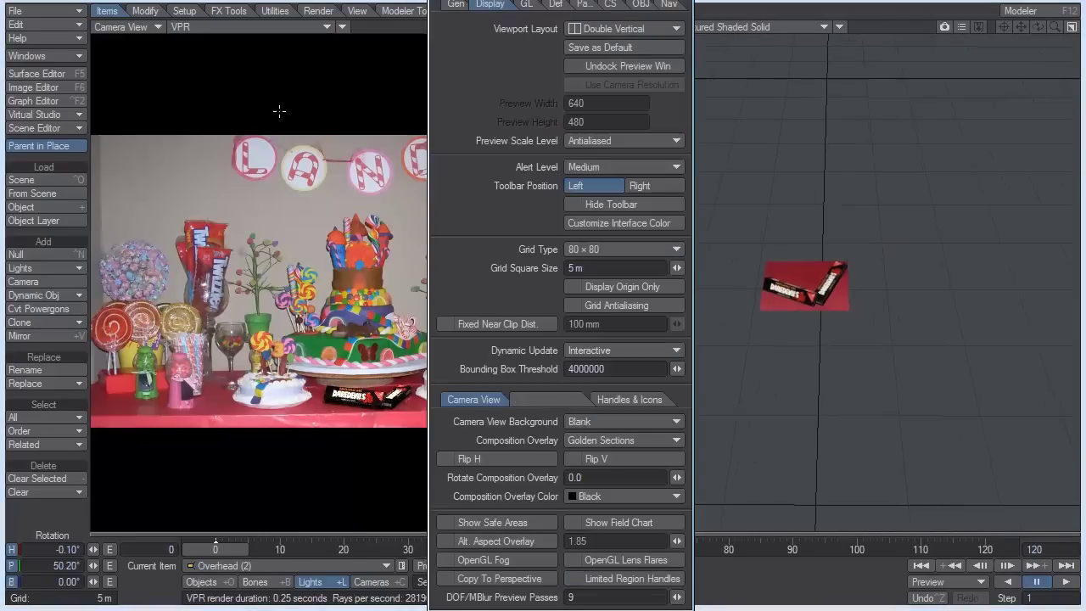
pyautogui.click(580, 28)
pyautogui.click(583, 20)
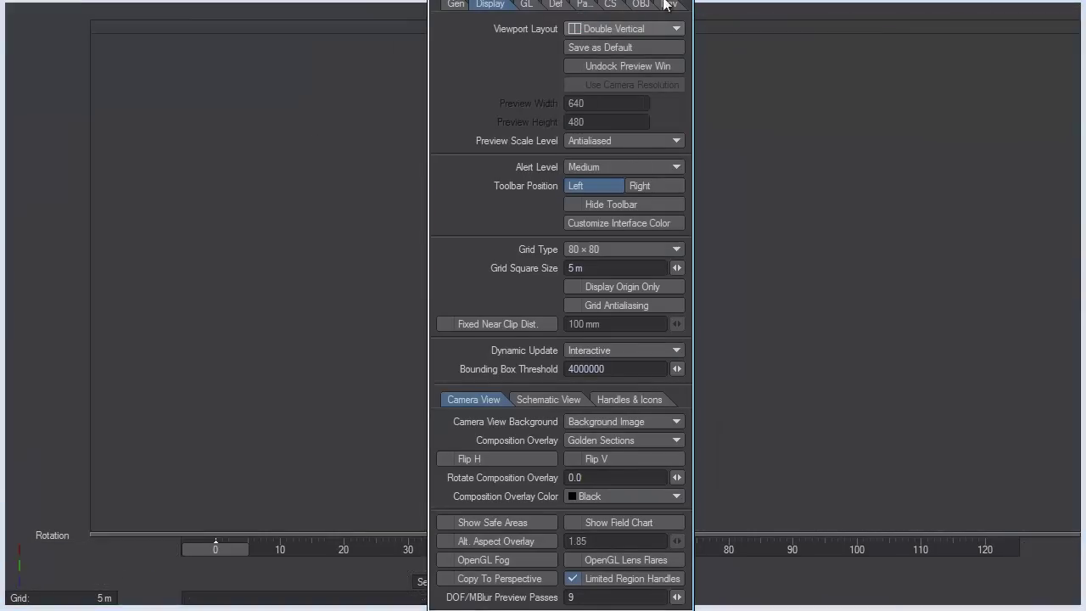
pyautogui.press('d')
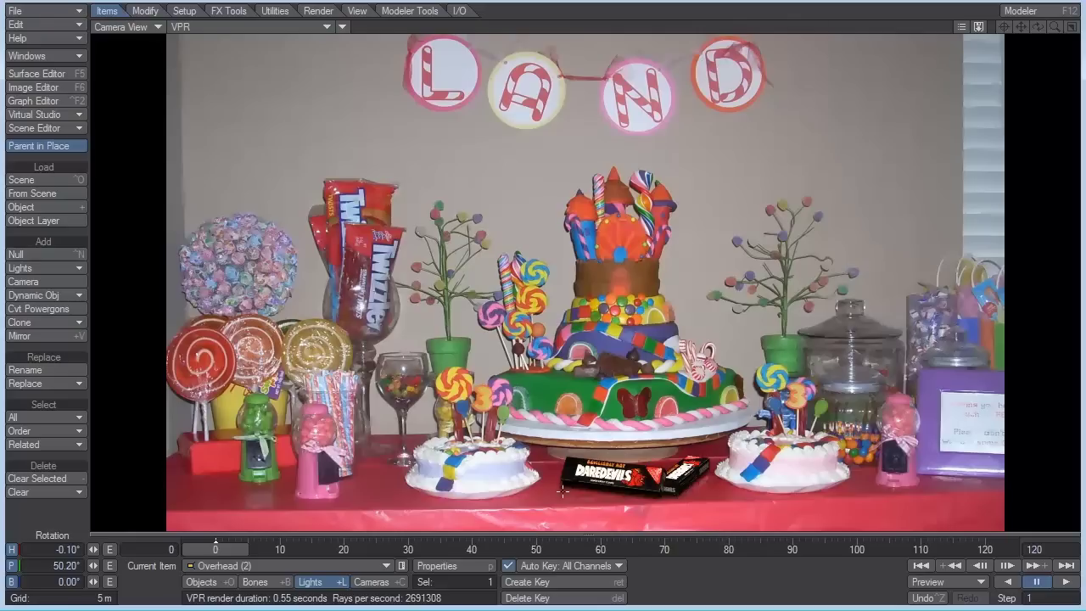
# - Raise the light intensity of GroundPLane_Light to 69.5%
pyautogui.click(303, 567)
pyautogui.click(313, 543)
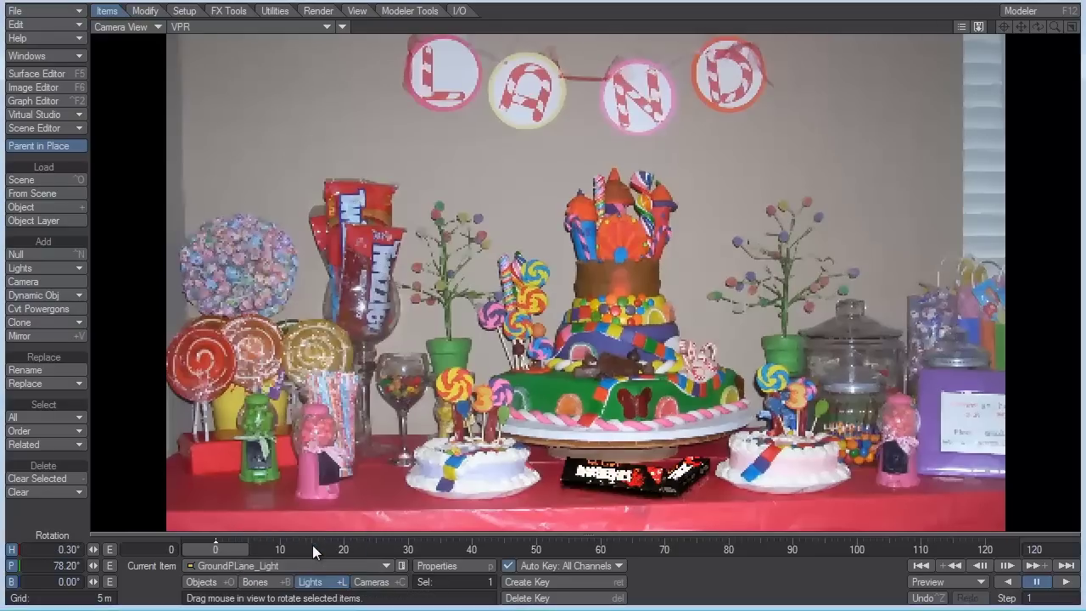
pyautogui.press('p')
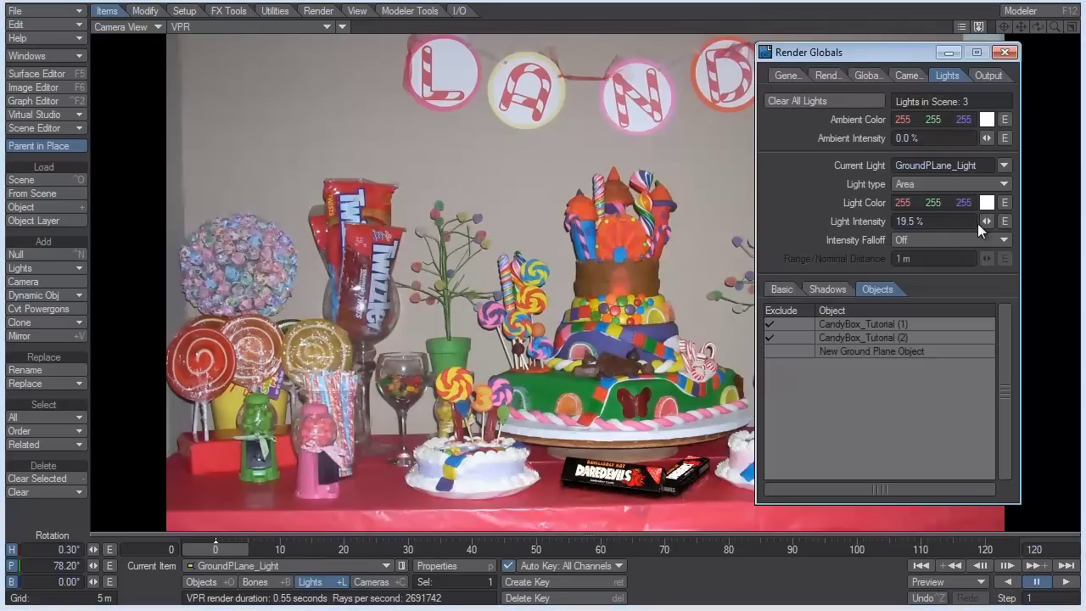
pyautogui.moveTo(986, 221); pyautogui.dragTo(1040, 222)
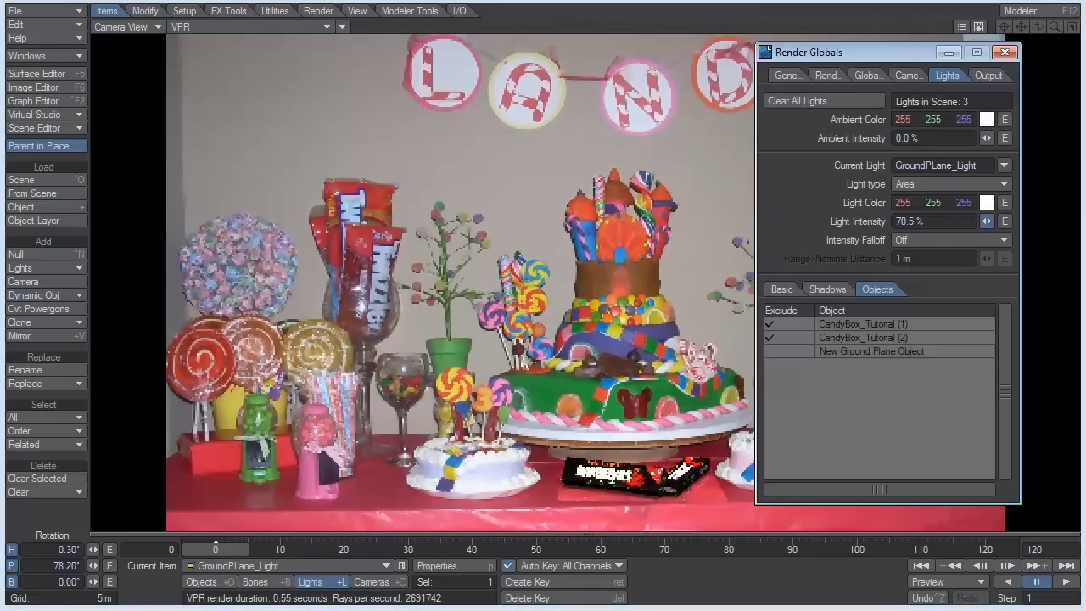
pyautogui.moveTo(987, 222); pyautogui.dragTo(985, 221)
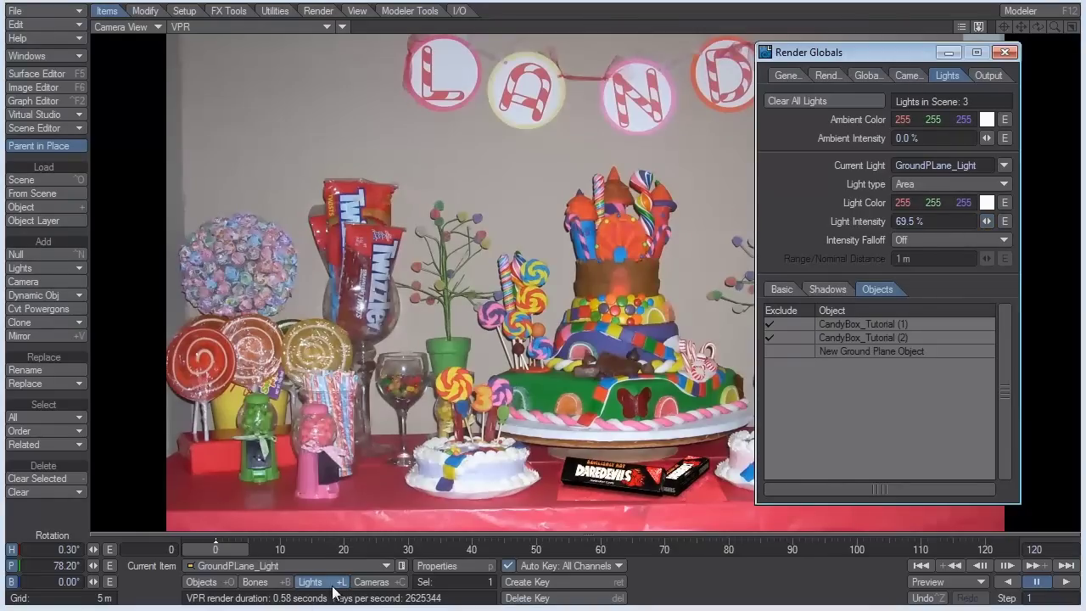
# - Lower the light intensity of the Overhead (1) light to 51% and close the light properties
pyautogui.click(297, 566)
pyautogui.click(293, 580)
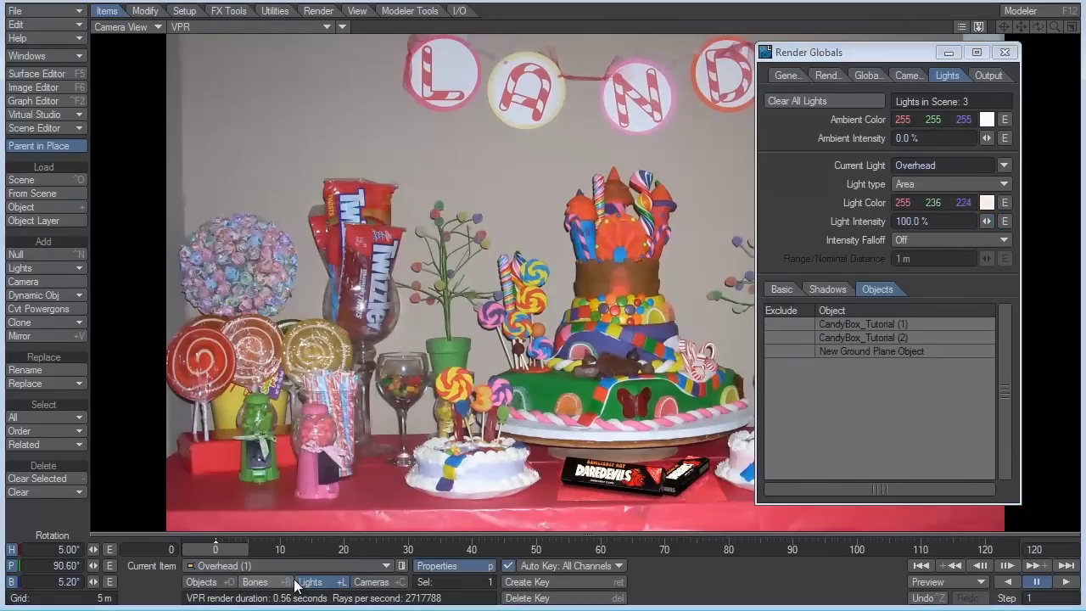
pyautogui.moveTo(986, 220); pyautogui.dragTo(946, 221)
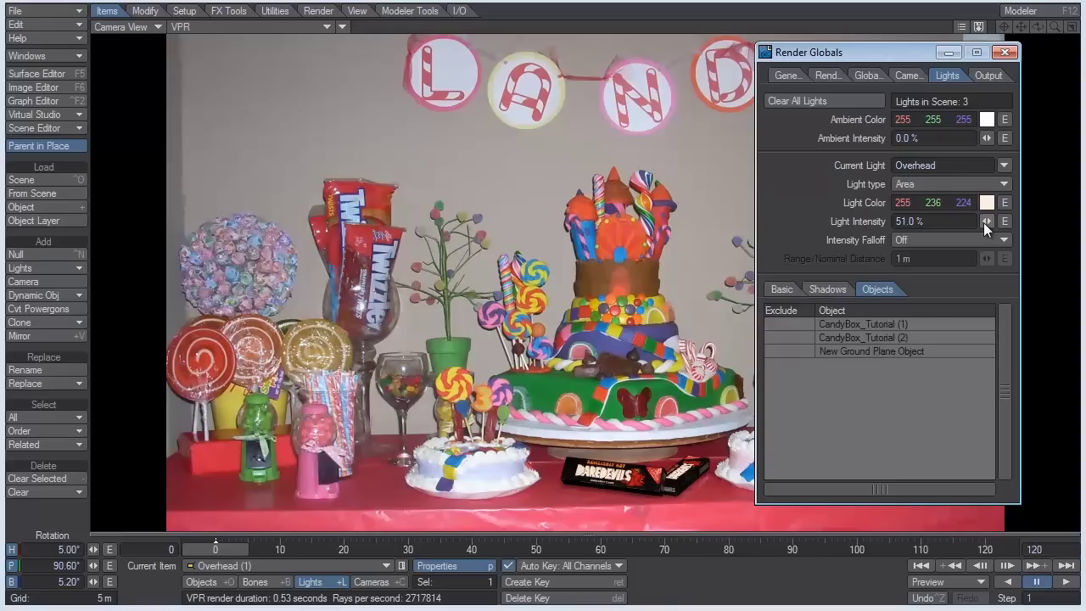
pyautogui.click(1005, 52)
# - Set the light intensity of the Overhead (2) light to 150%
pyautogui.click(291, 565)
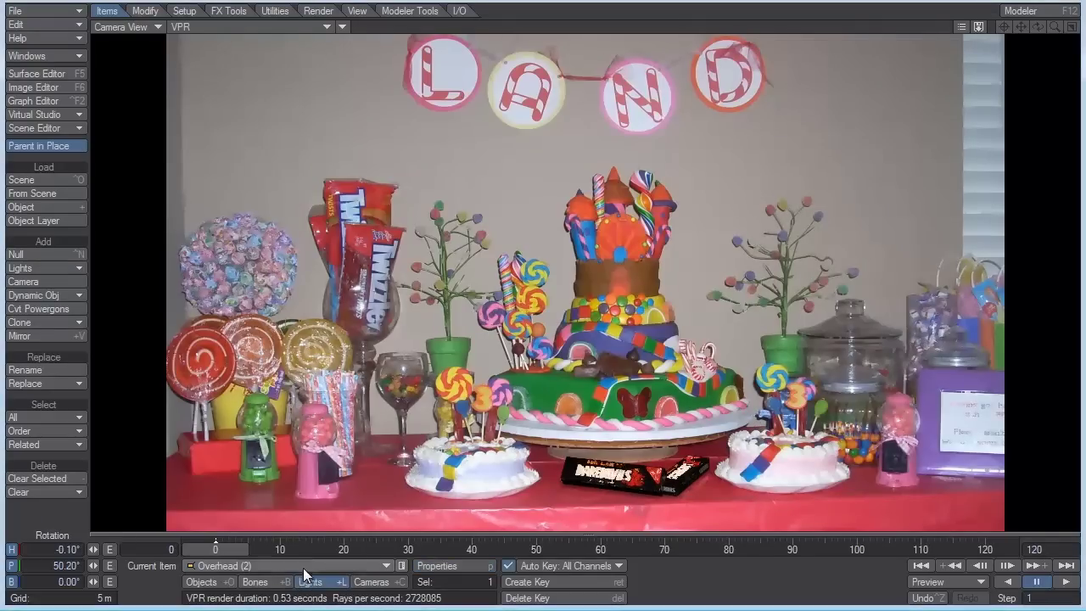
pyautogui.click(292, 576)
pyautogui.press('p')
pyautogui.moveTo(951, 222); pyautogui.dragTo(877, 222)
pyautogui.write('150')
pyautogui.press('Return')
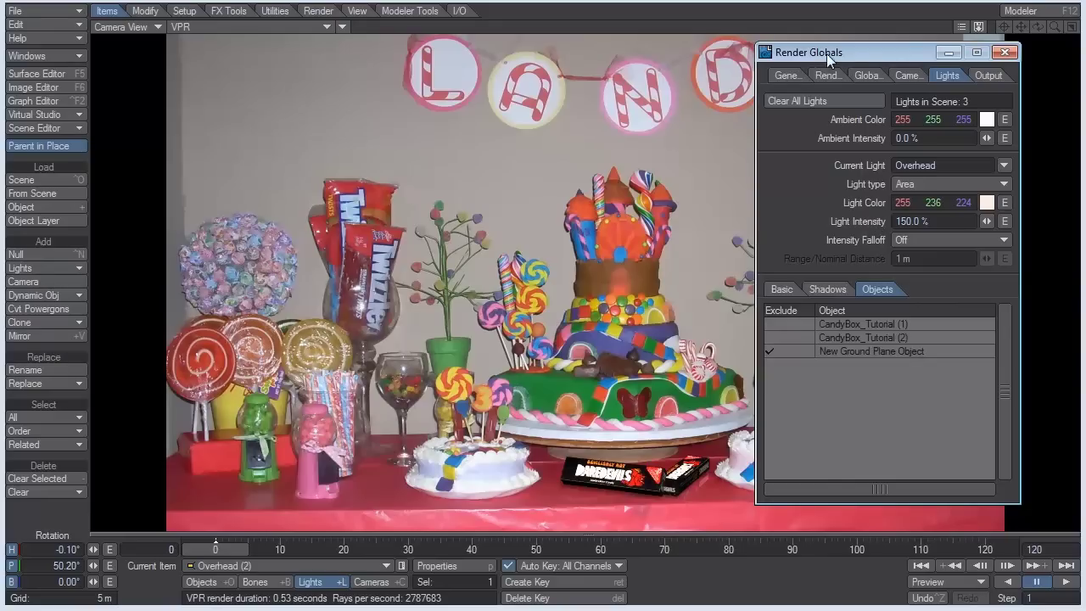
# - Reduce the light intensity of the Overhead (2) light to 120% and close the light properties
pyautogui.moveTo(832, 53); pyautogui.dragTo(916, 54)
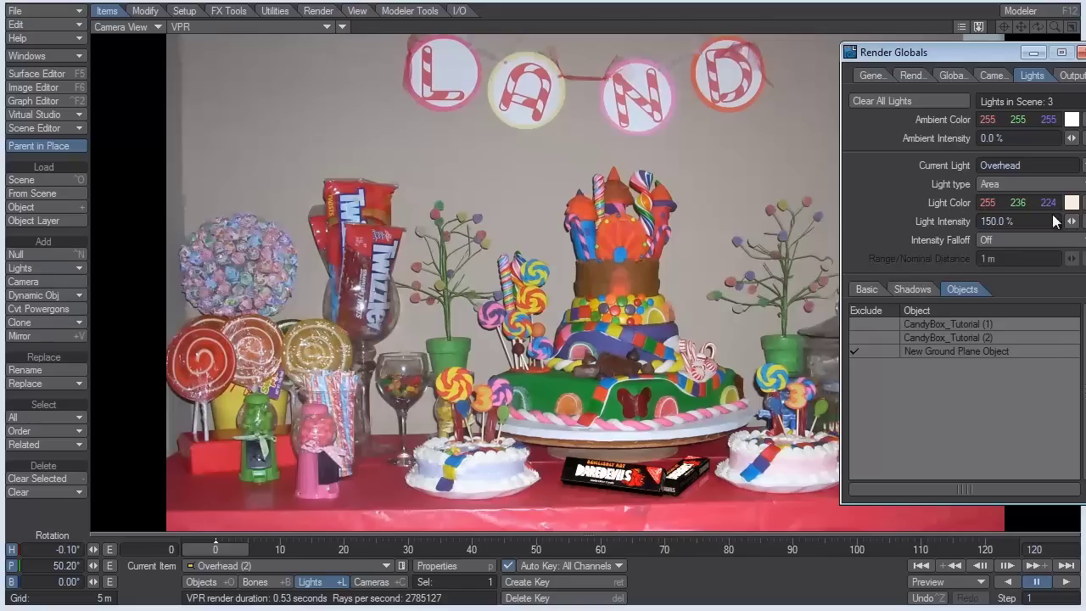
pyautogui.click(1015, 220)
pyautogui.write('120')
pyautogui.press('Return')
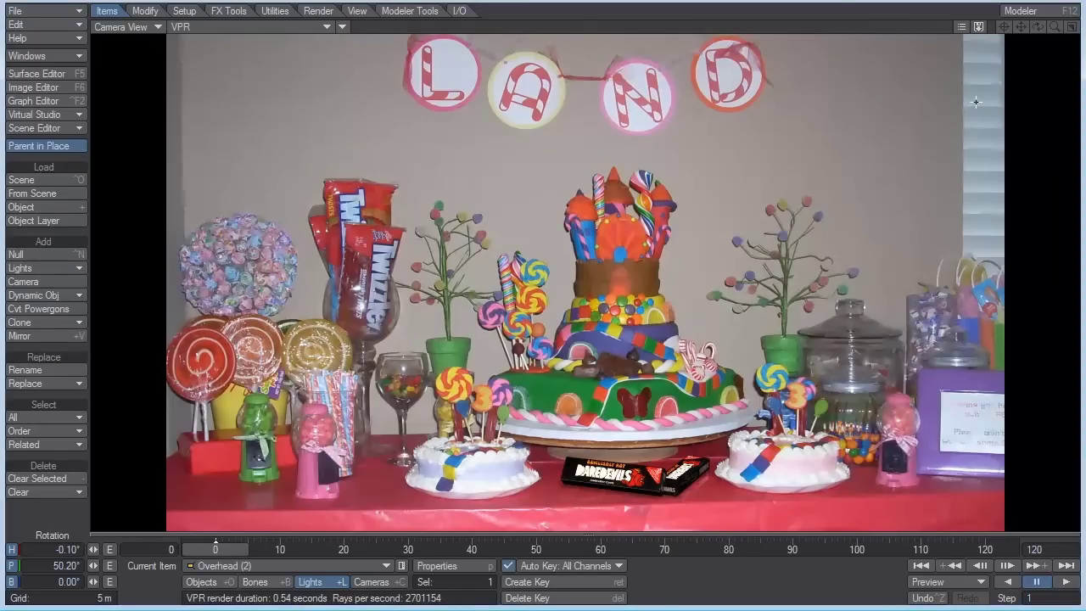